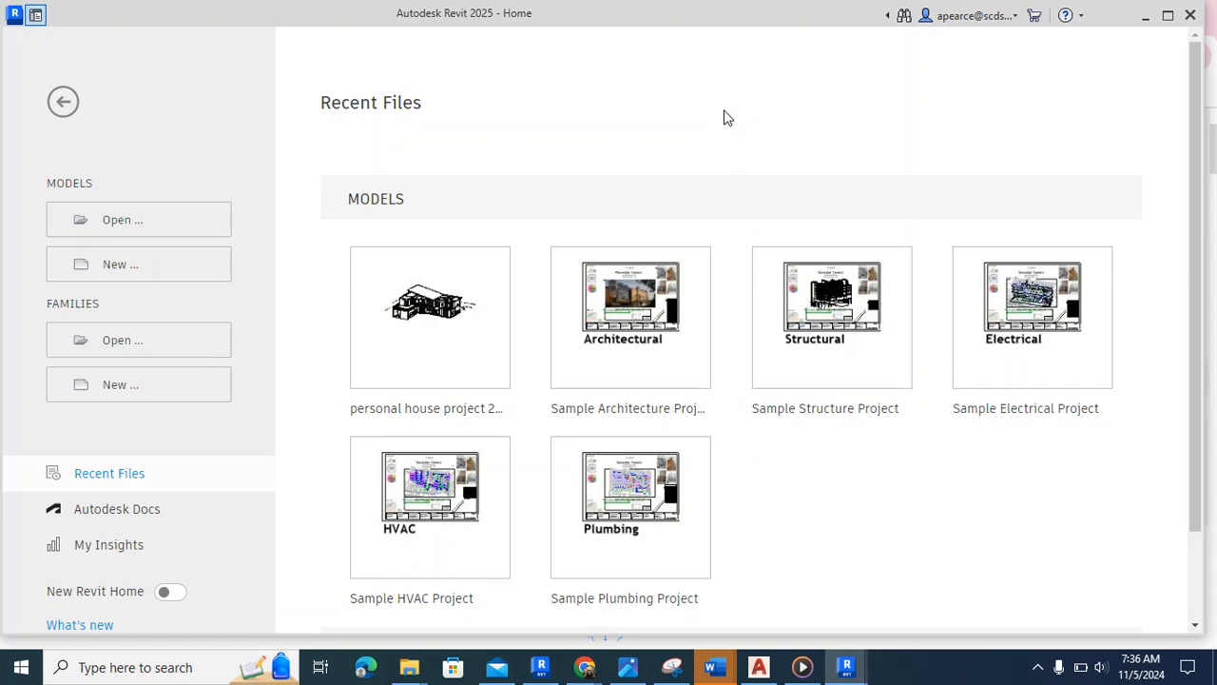
- Create a new project from the Imperial Multi-discipline template
click(129, 279)
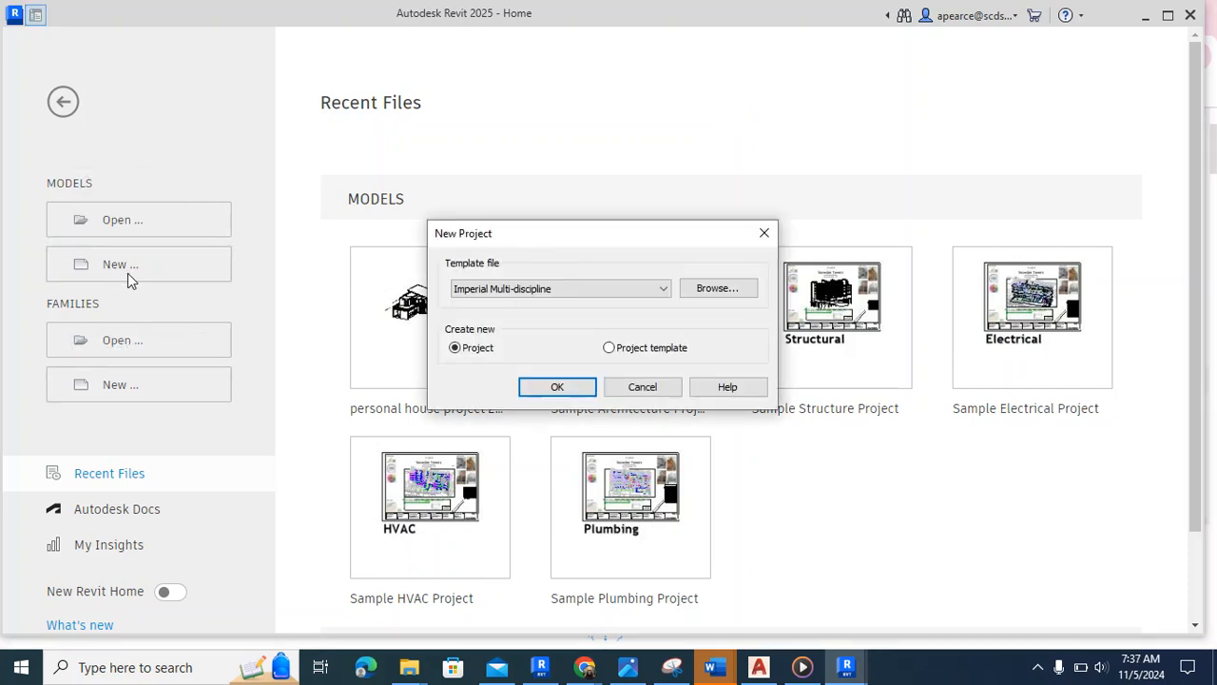
click(623, 292)
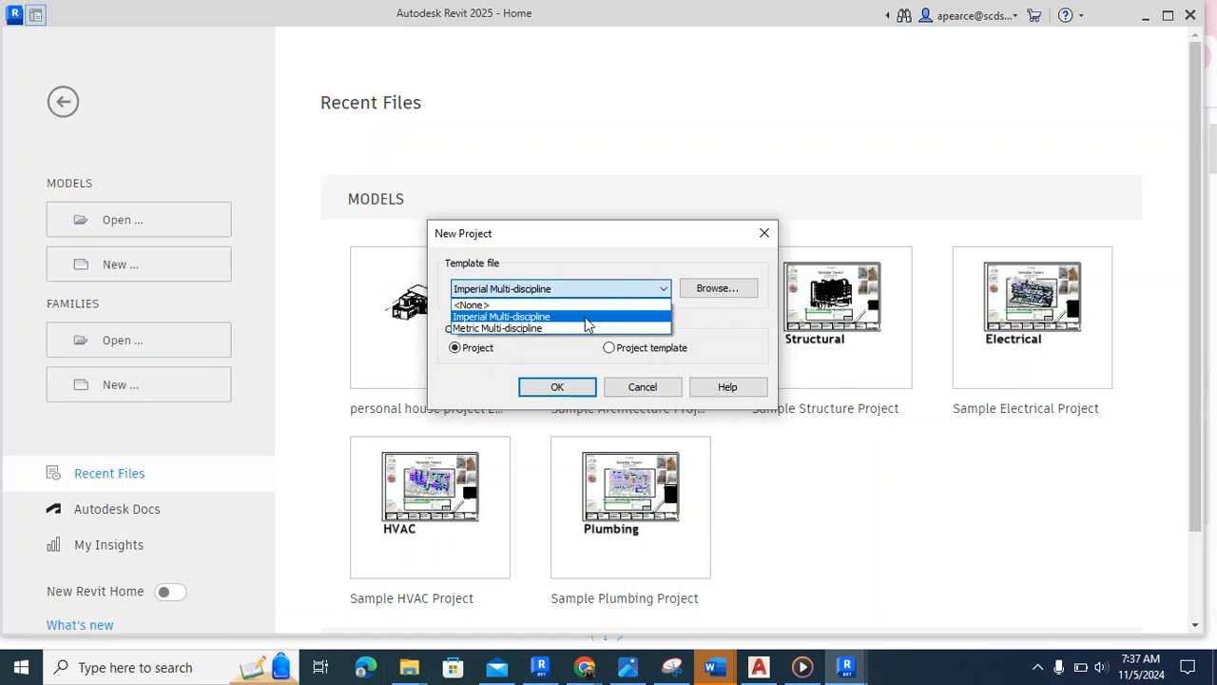
click(585, 317)
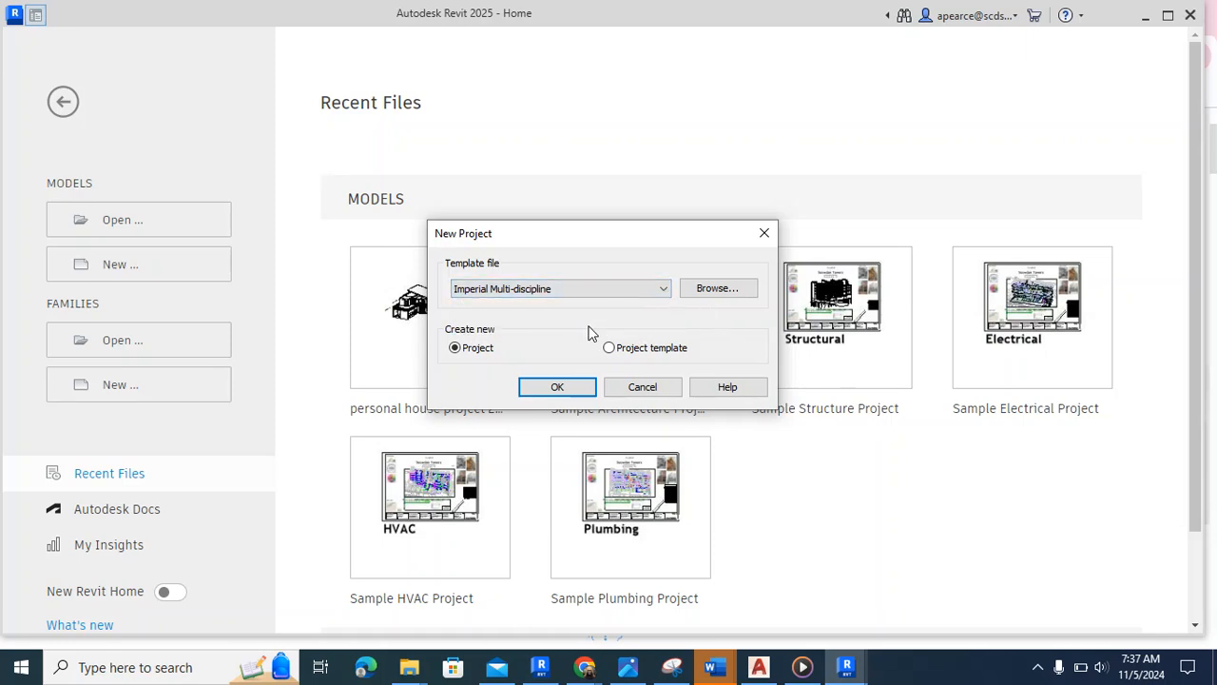
click(557, 388)
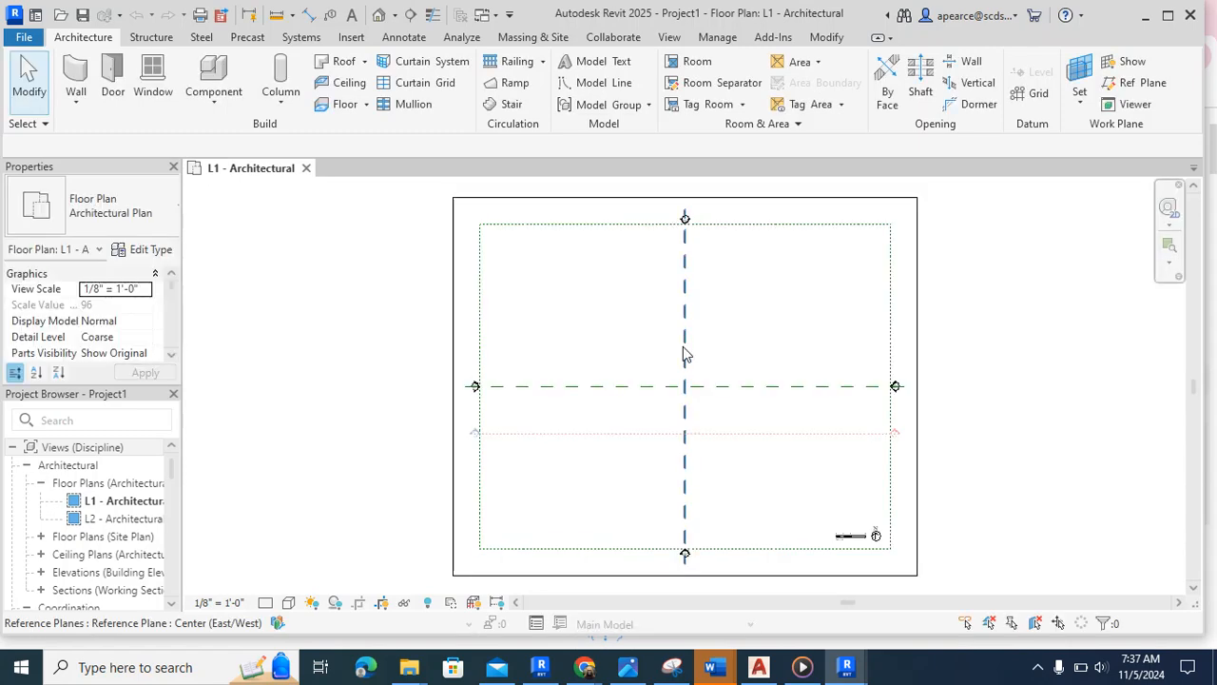
- In the project units, set the Distance format to Feet
click(722, 40)
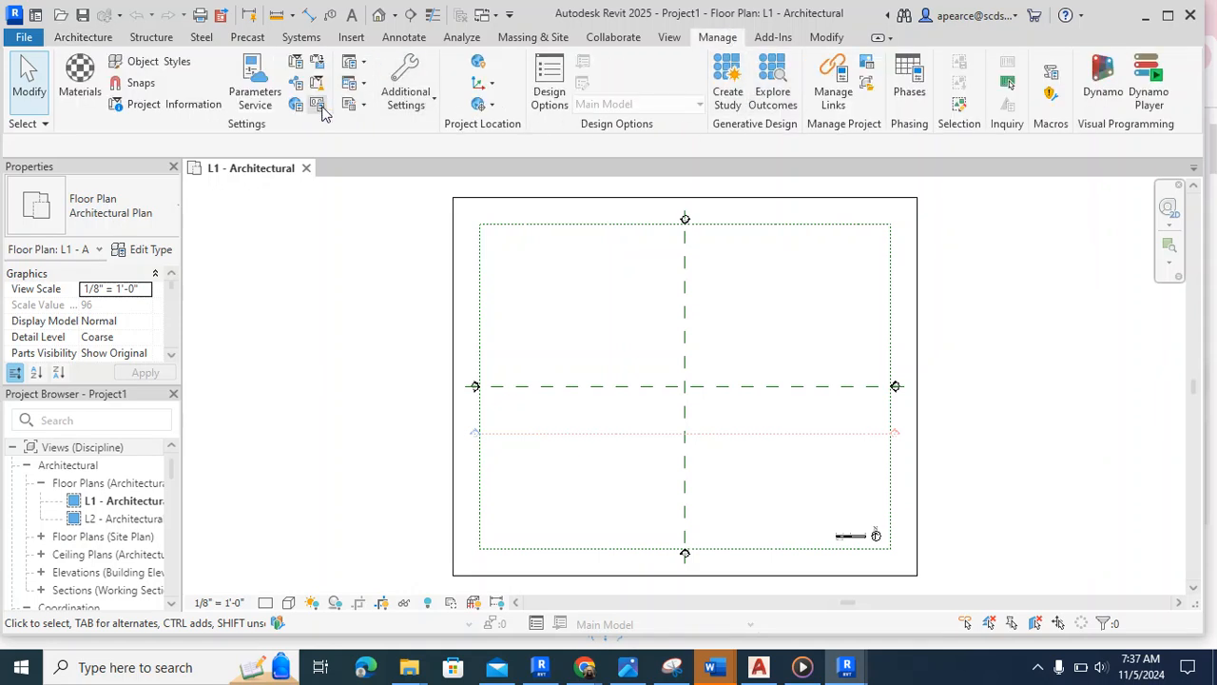
click(319, 108)
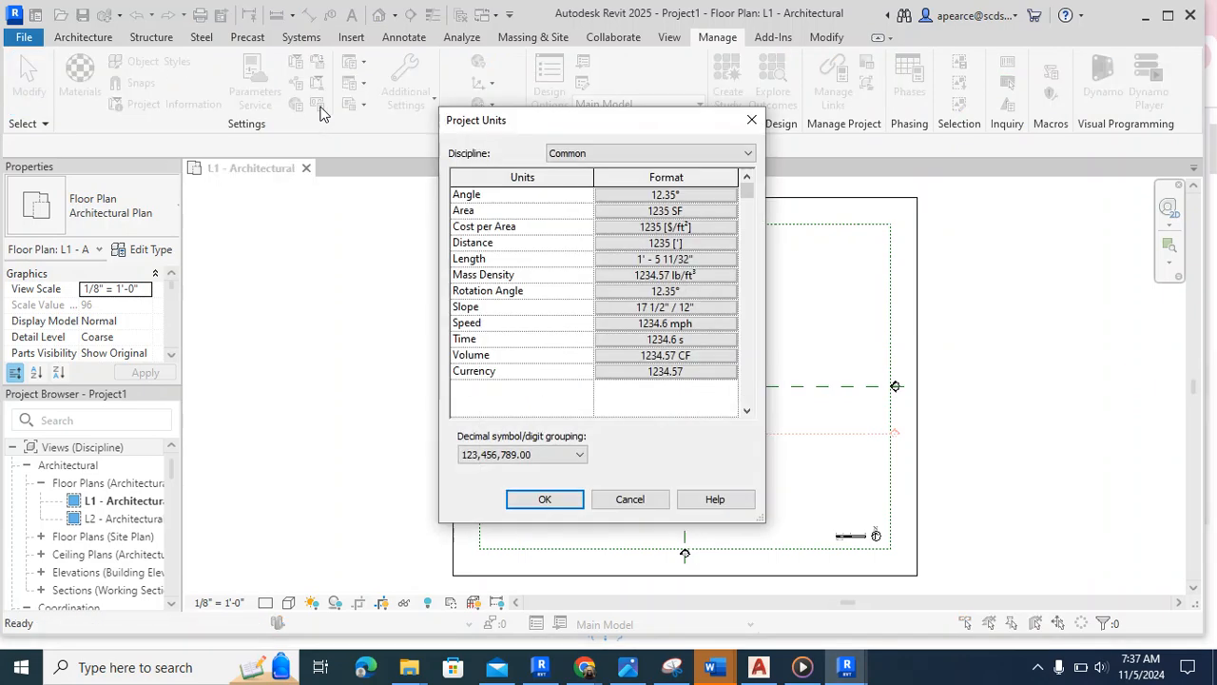
click(649, 243)
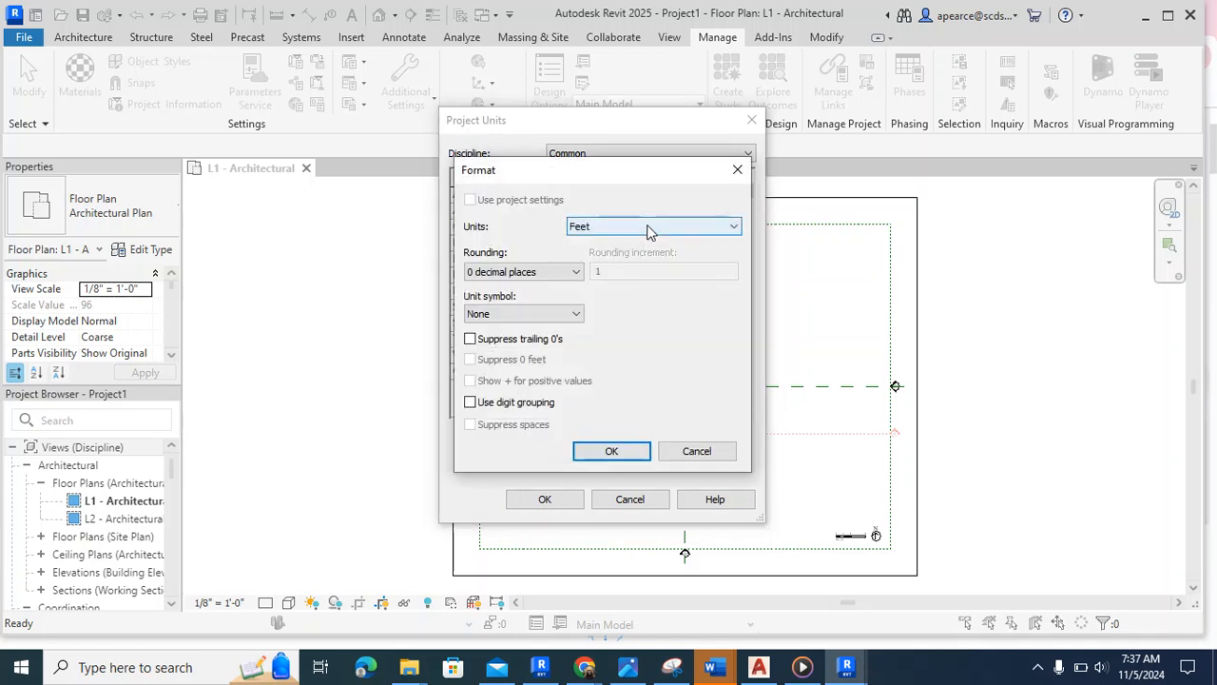
click(648, 226)
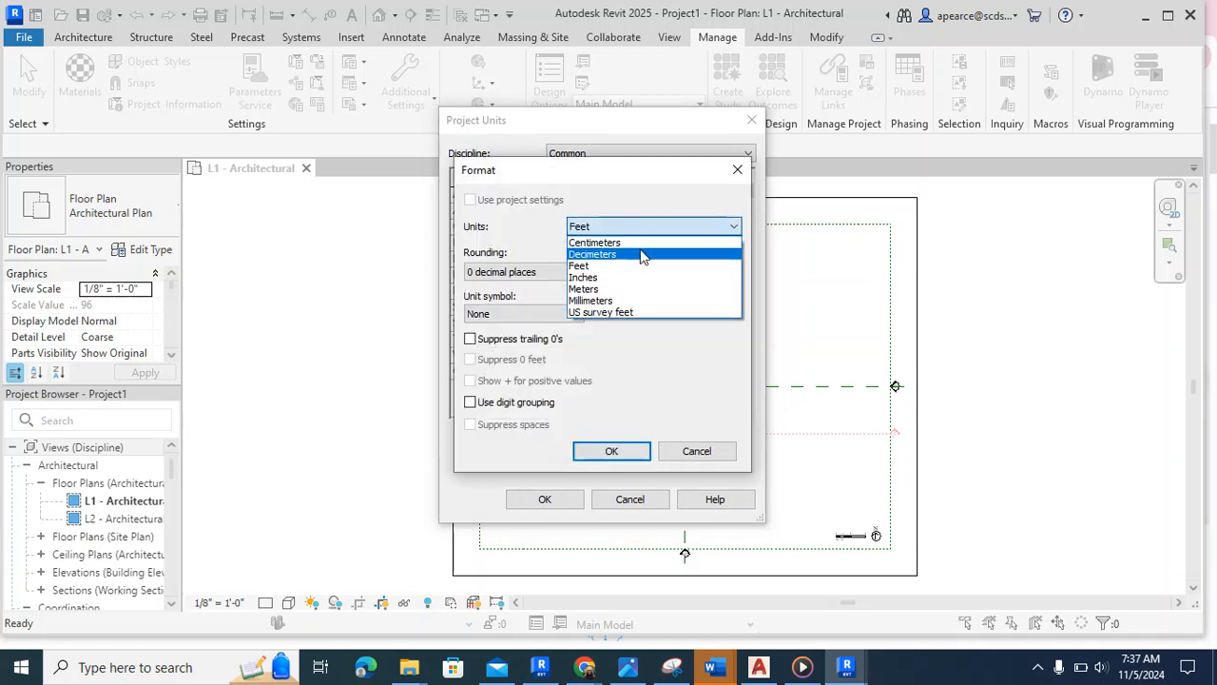
click(641, 267)
click(611, 453)
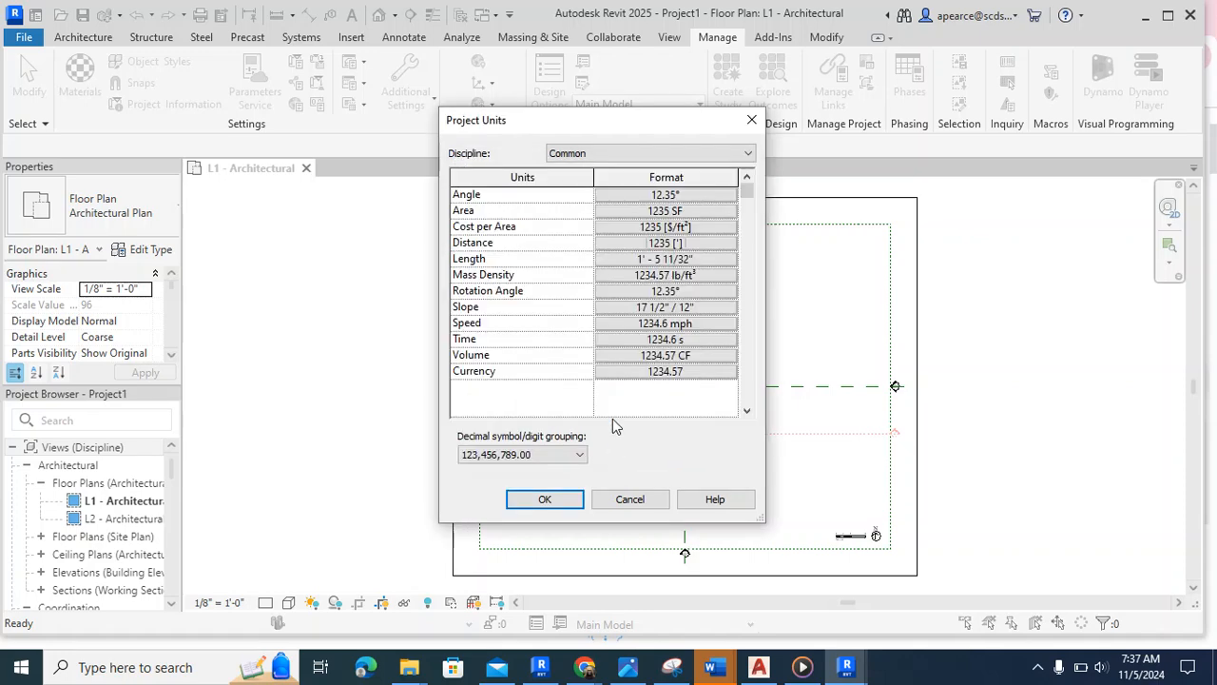
- Set the Length format to Feet and fractional inches and apply the project units
click(666, 259)
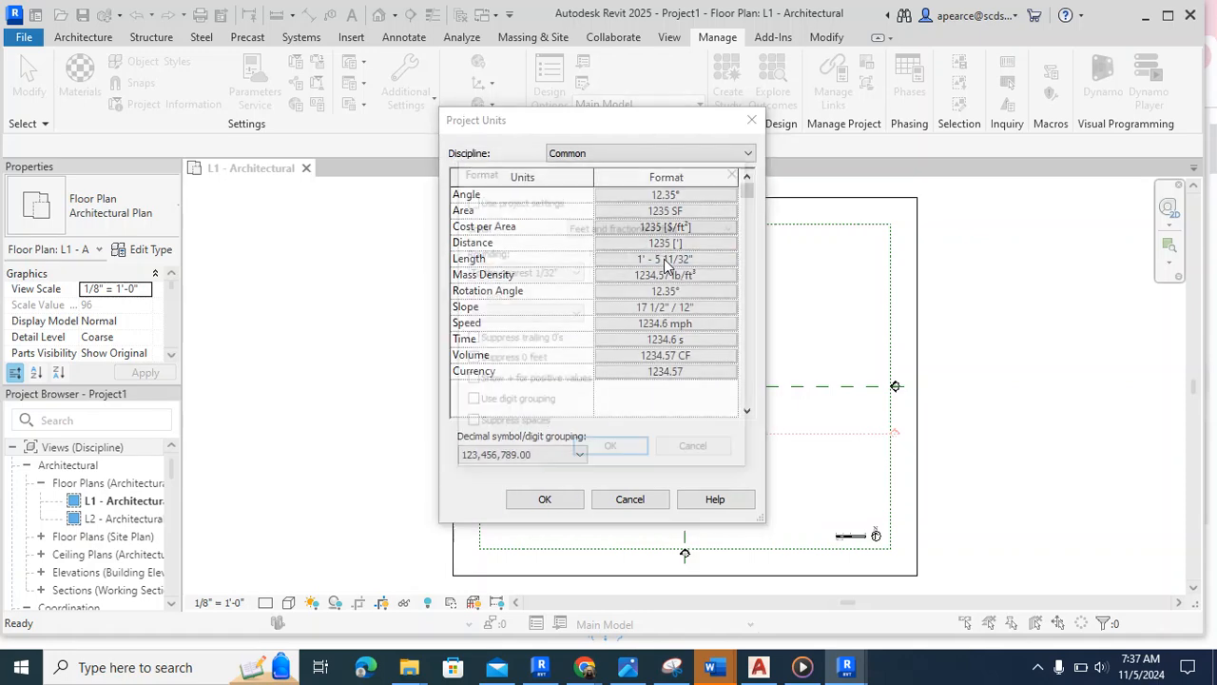
click(656, 227)
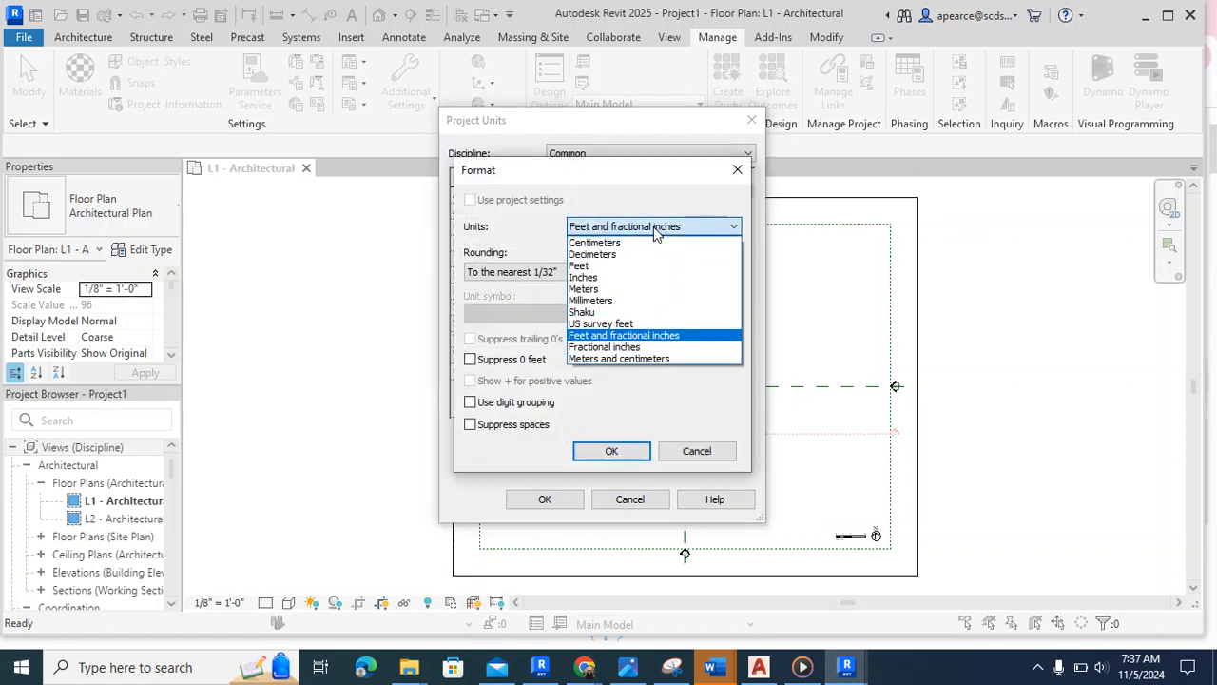
click(627, 335)
click(628, 452)
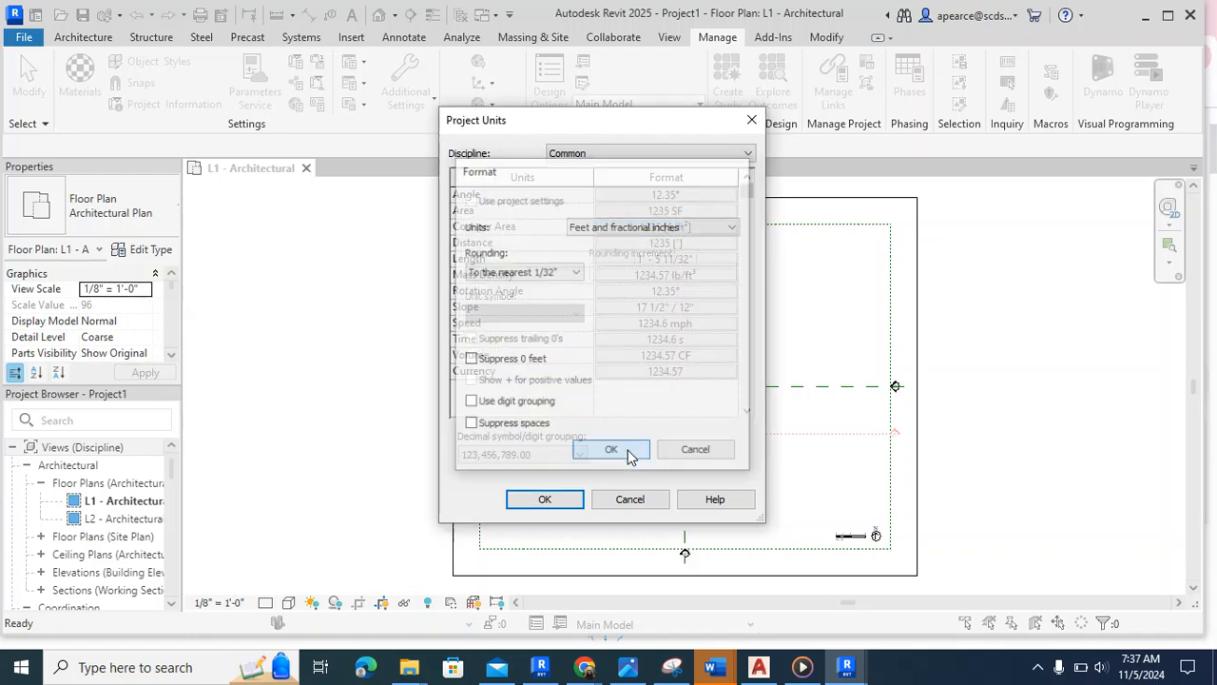
click(545, 500)
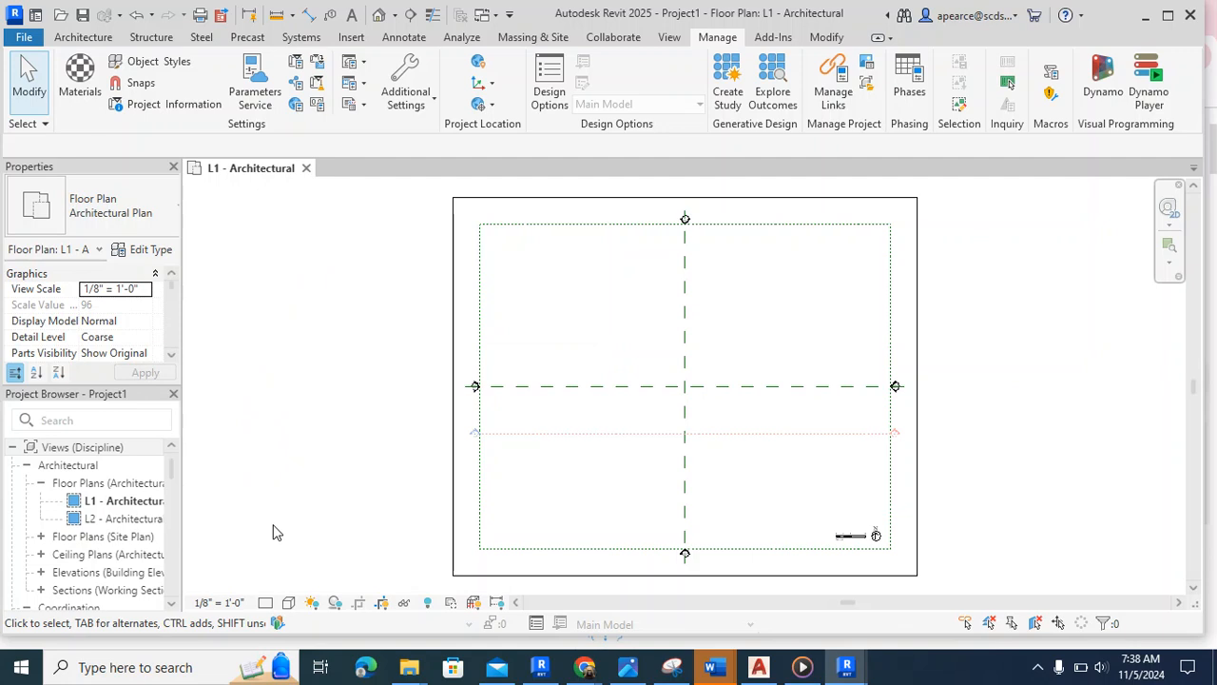
- Open the East building elevation and set level L2's elevation to 8'-0"
double_click(71, 574)
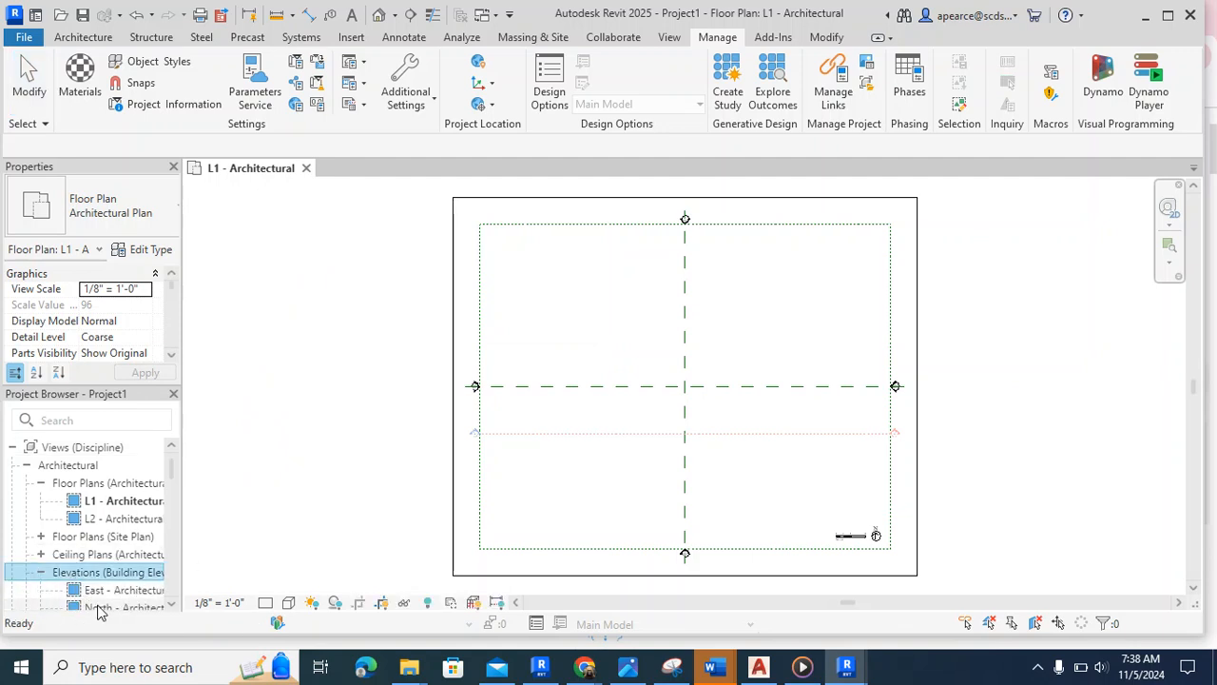
double_click(90, 592)
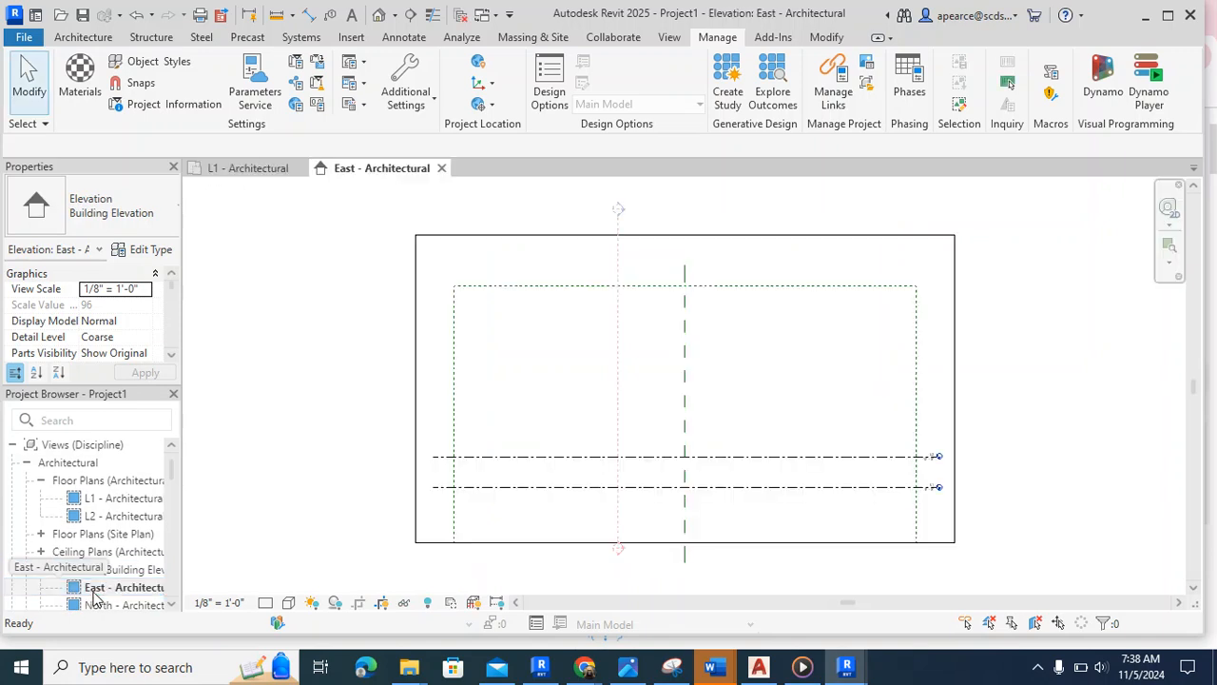
scroll(932, 495, up, 5)
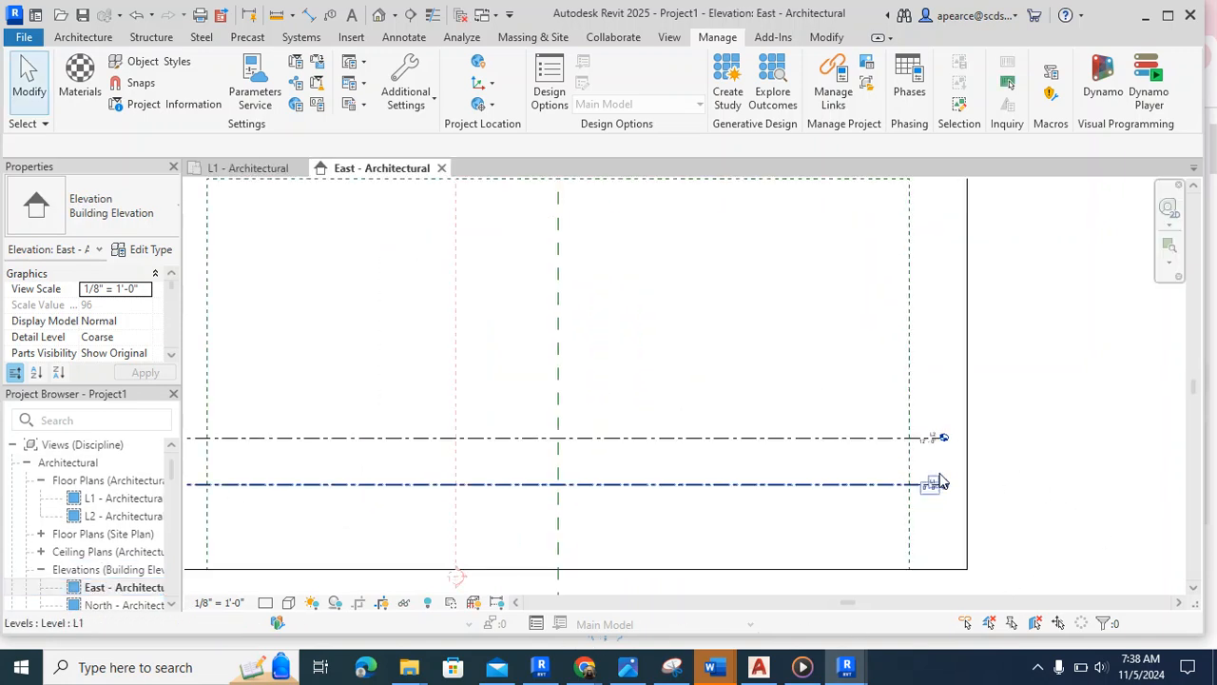
scroll(941, 476, up, 2)
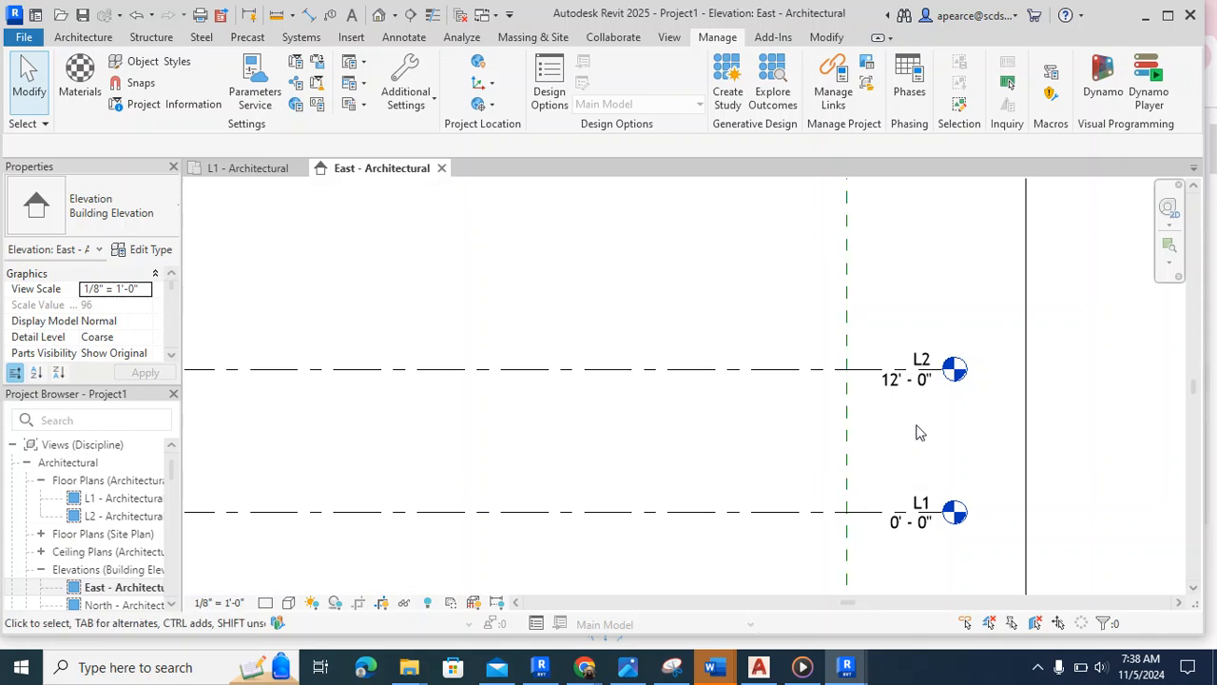
click(909, 389)
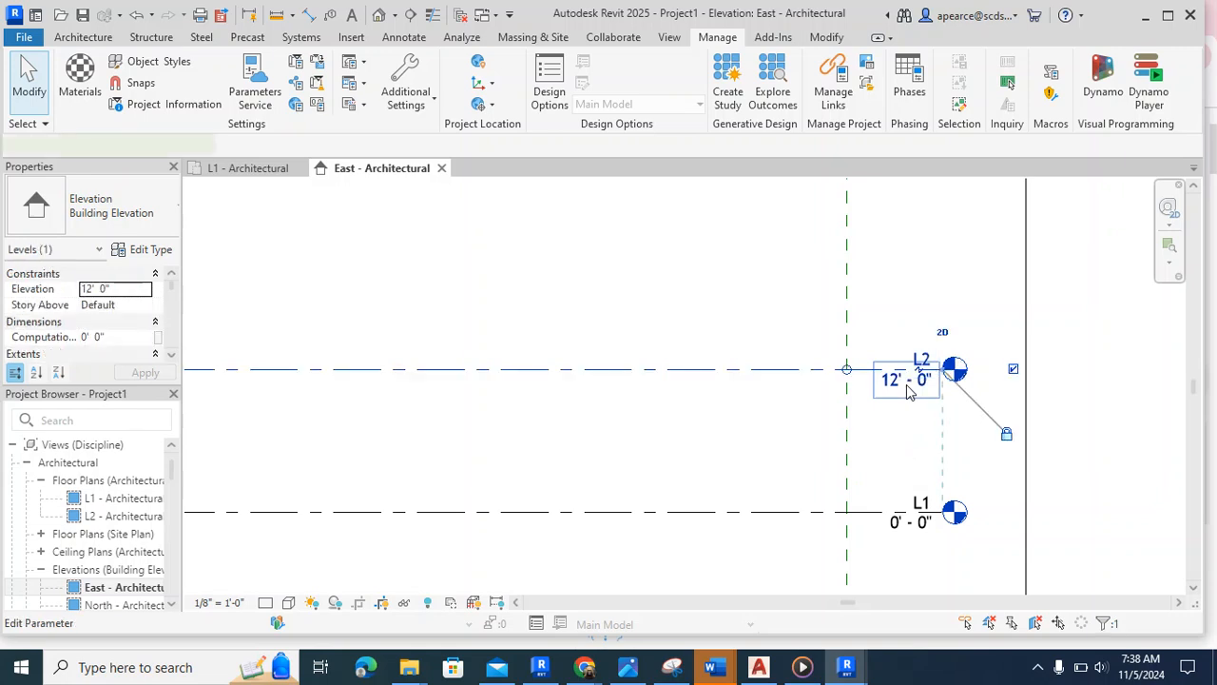
click(909, 385)
text(8)
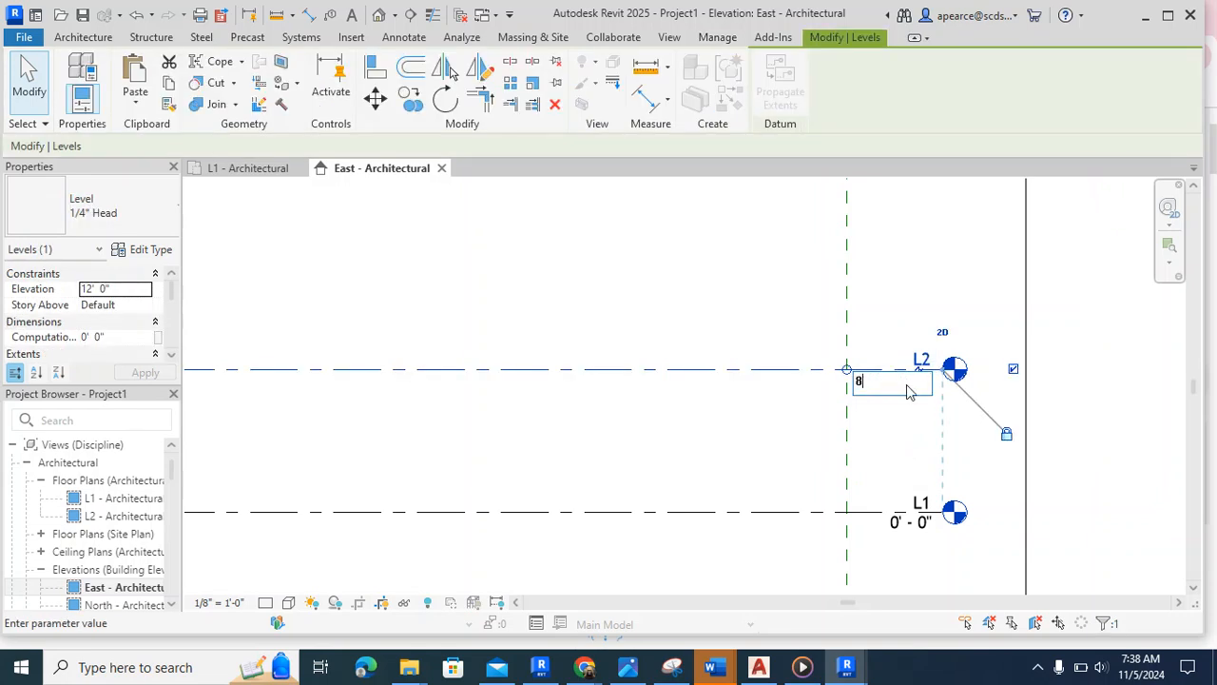
key(Return)
click(894, 293)
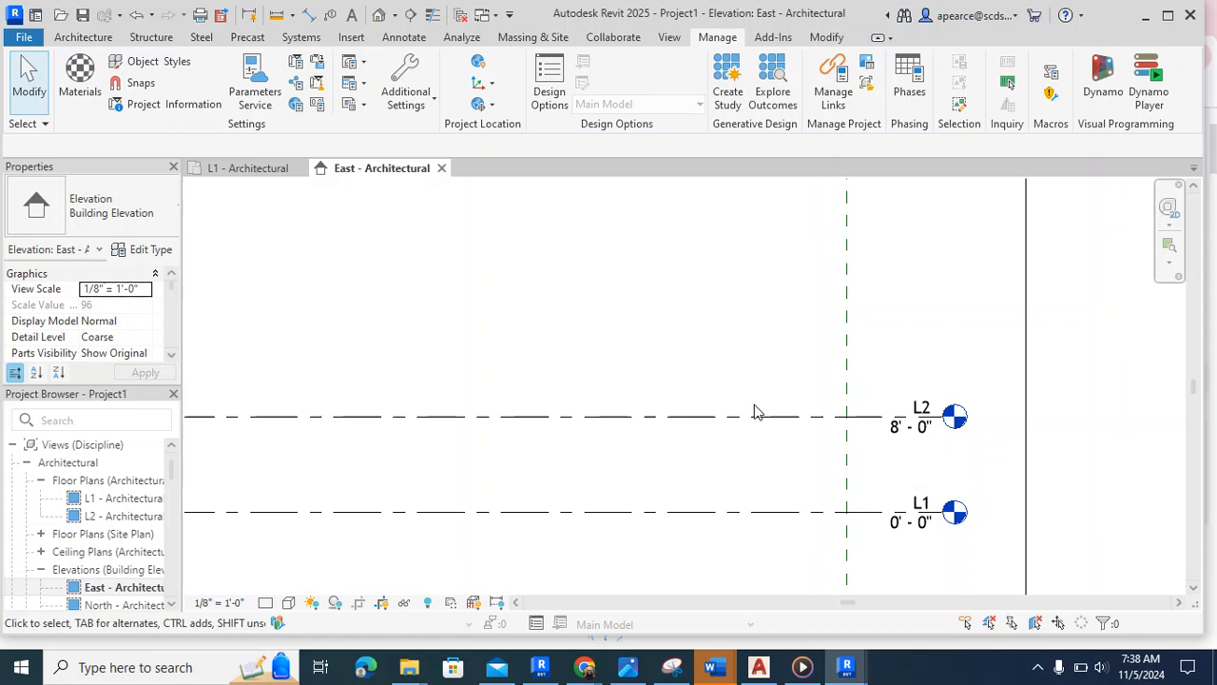
- Return to the L1 - Architectural floor plan and start placing an architectural wall
click(249, 169)
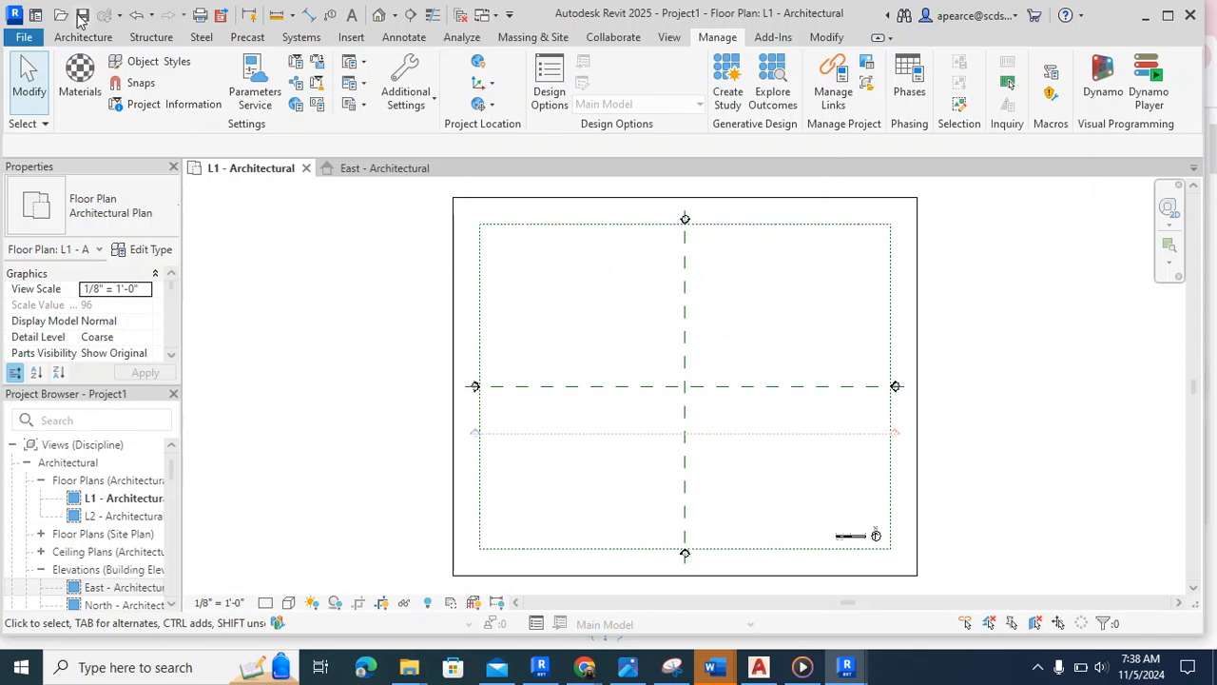
click(84, 40)
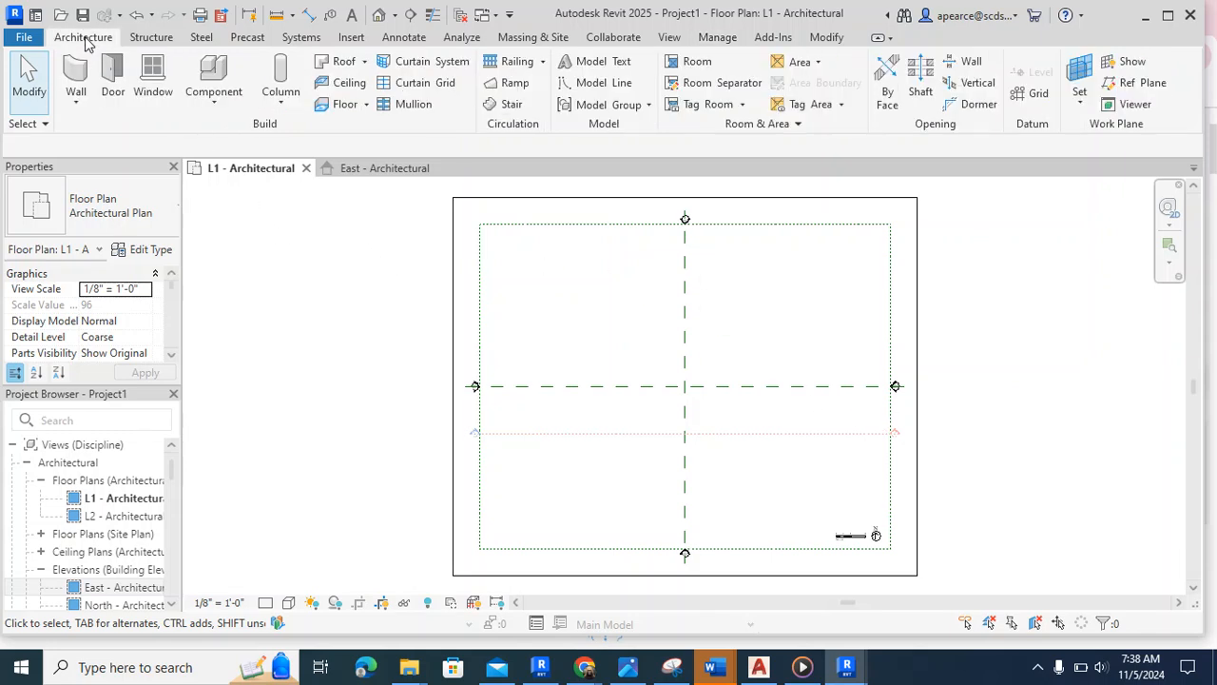
click(76, 101)
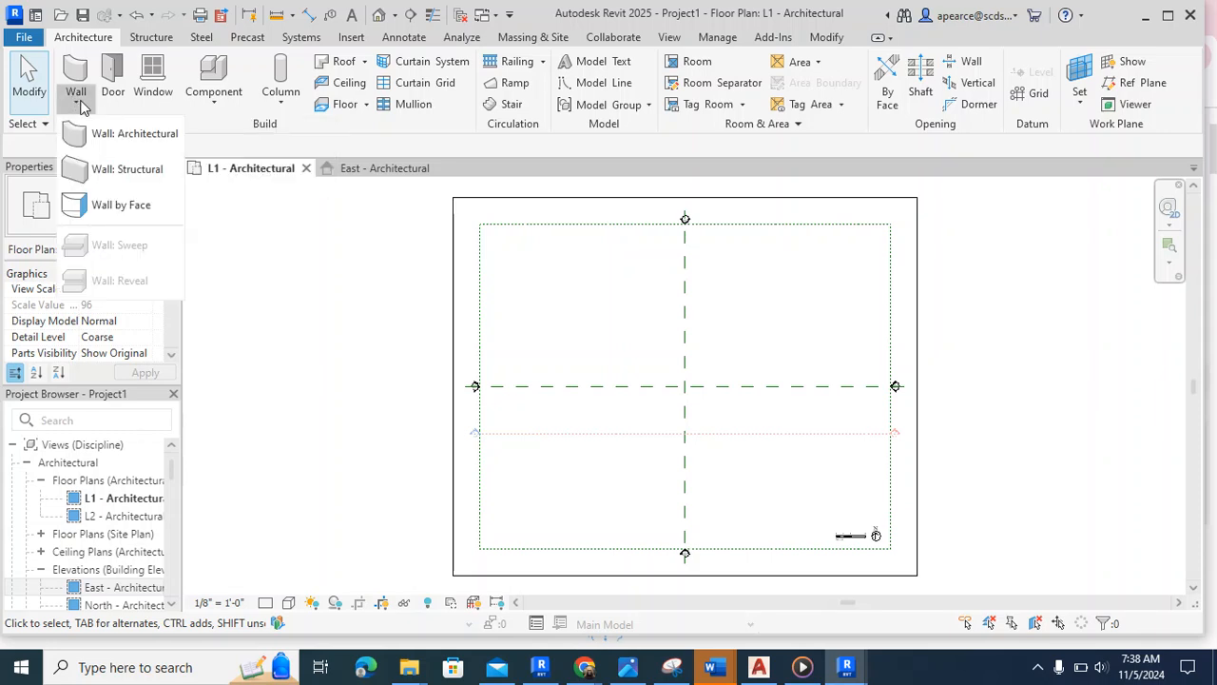
click(98, 135)
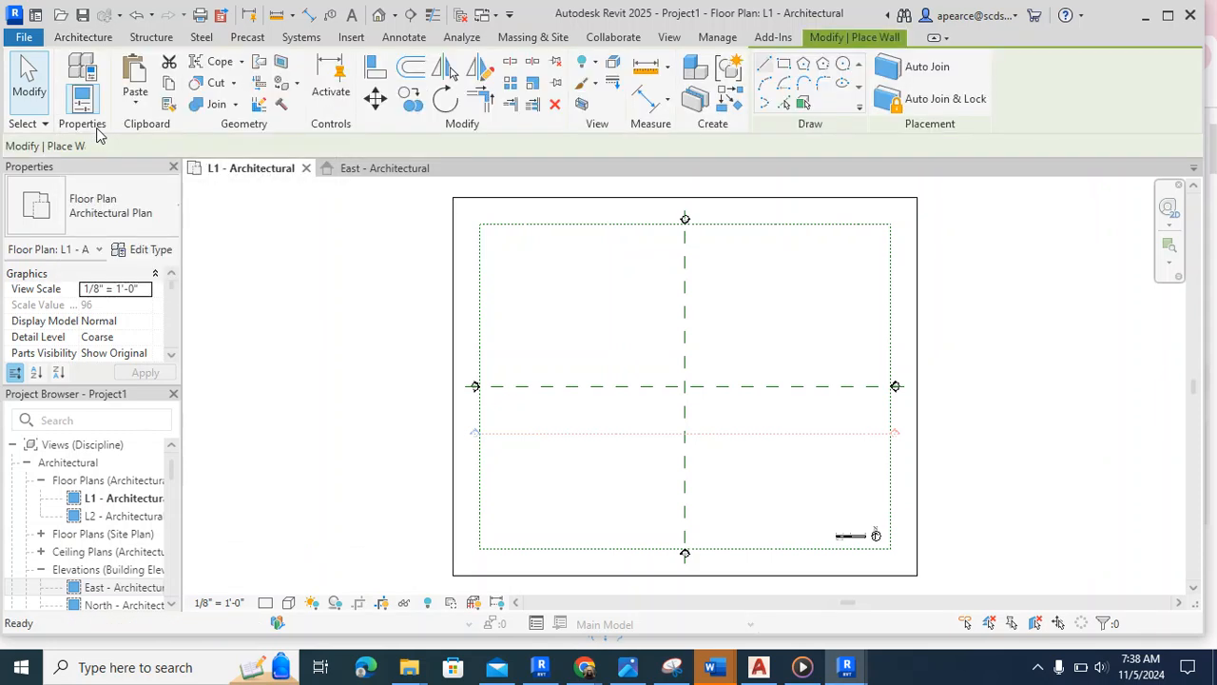
click(134, 213)
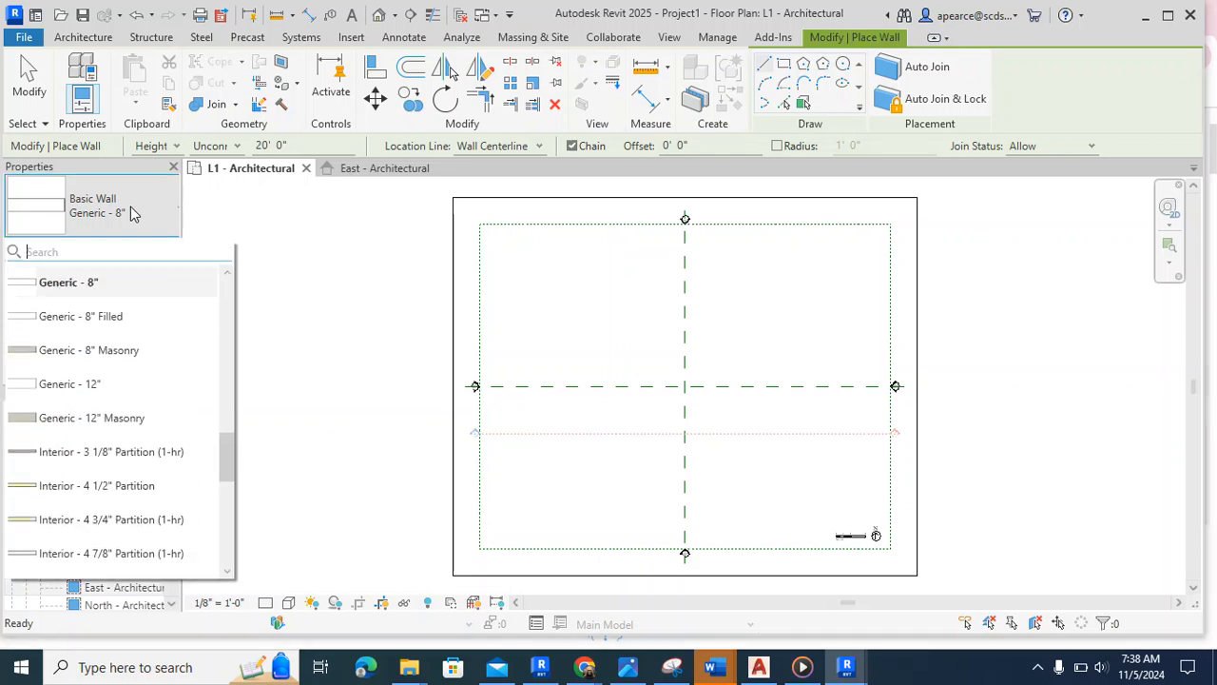
drag(229, 459, 254, 308)
scroll(254, 308, down, 3)
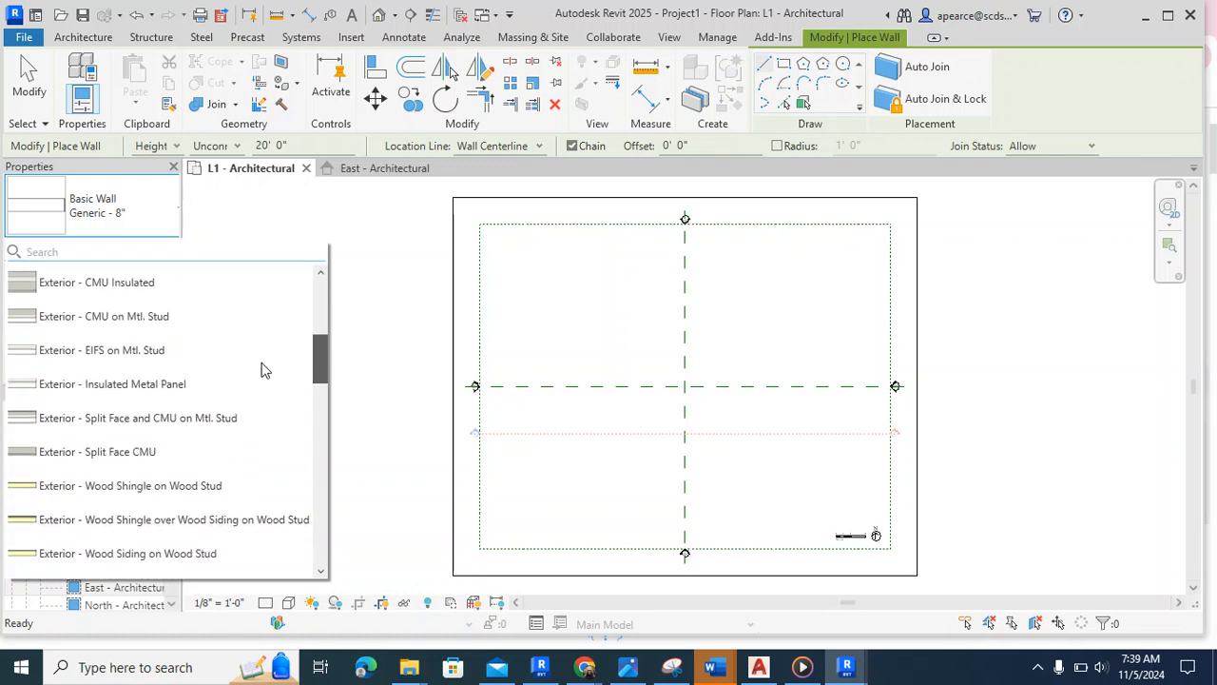
key(Escape)
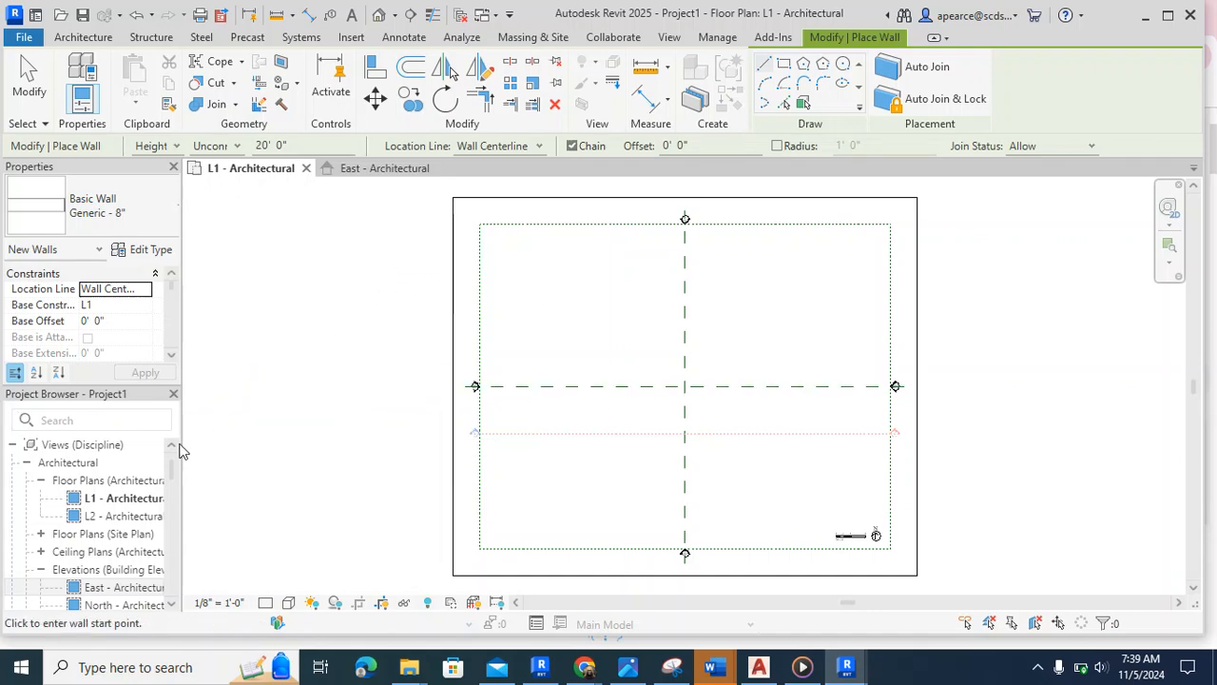
- Choose the Exterior - Brick on Wood Stud basic wall type for the new walls
click(147, 207)
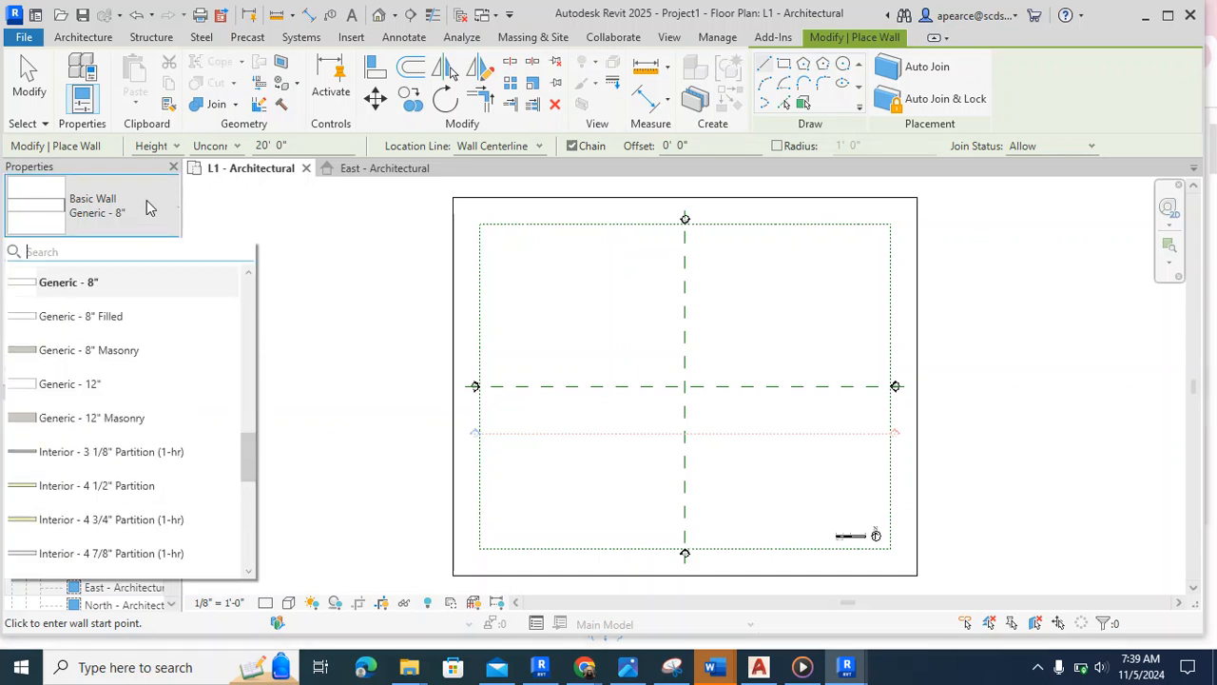
drag(251, 451, 264, 375)
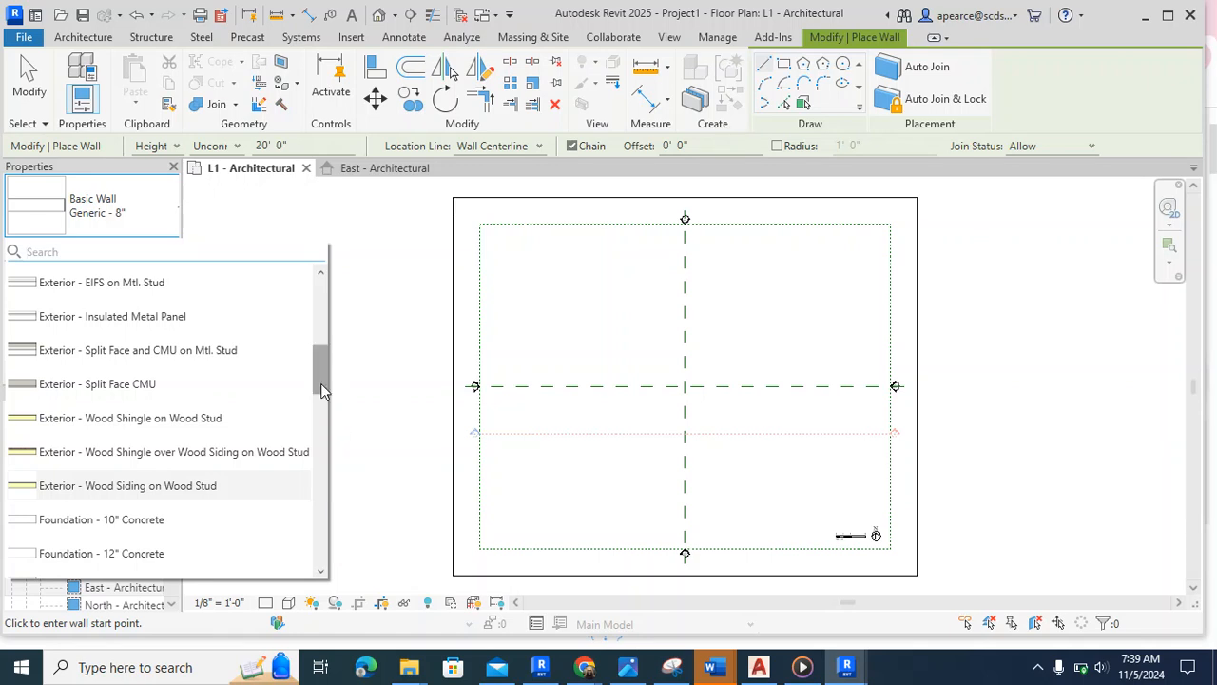
drag(322, 390, 326, 374)
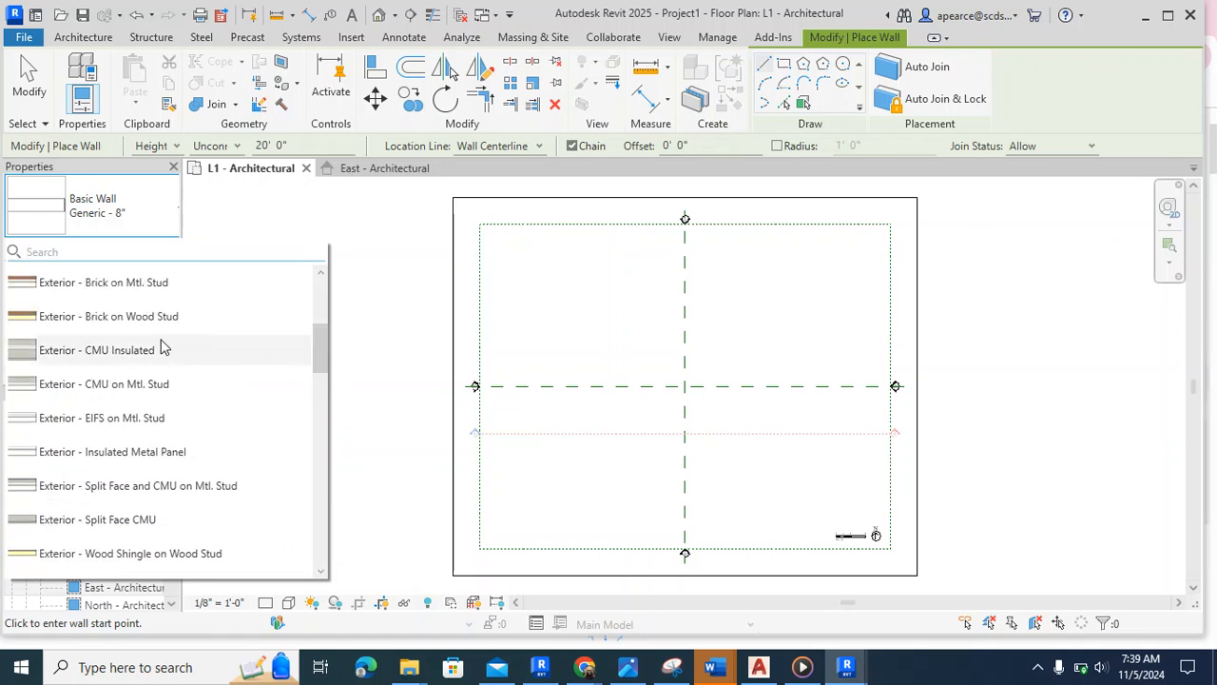
click(127, 318)
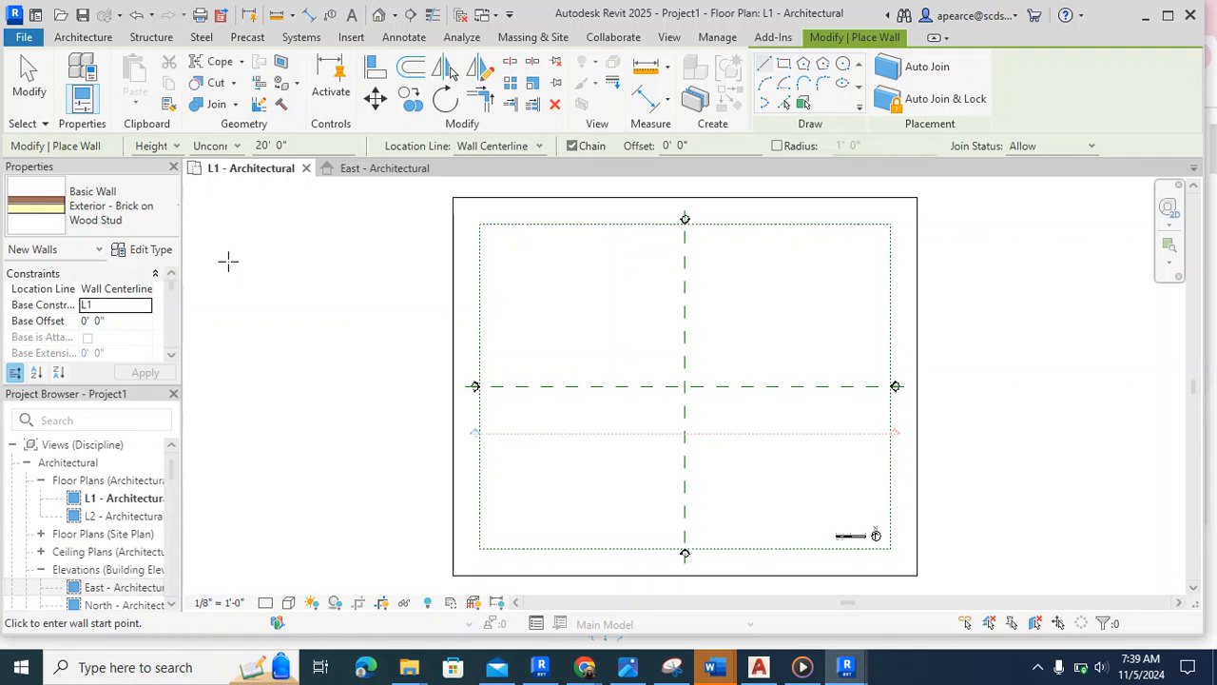
- Duplicate the Exterior - Brick on Wood Stud wall type as w1 and open its layer structure for editing
click(149, 258)
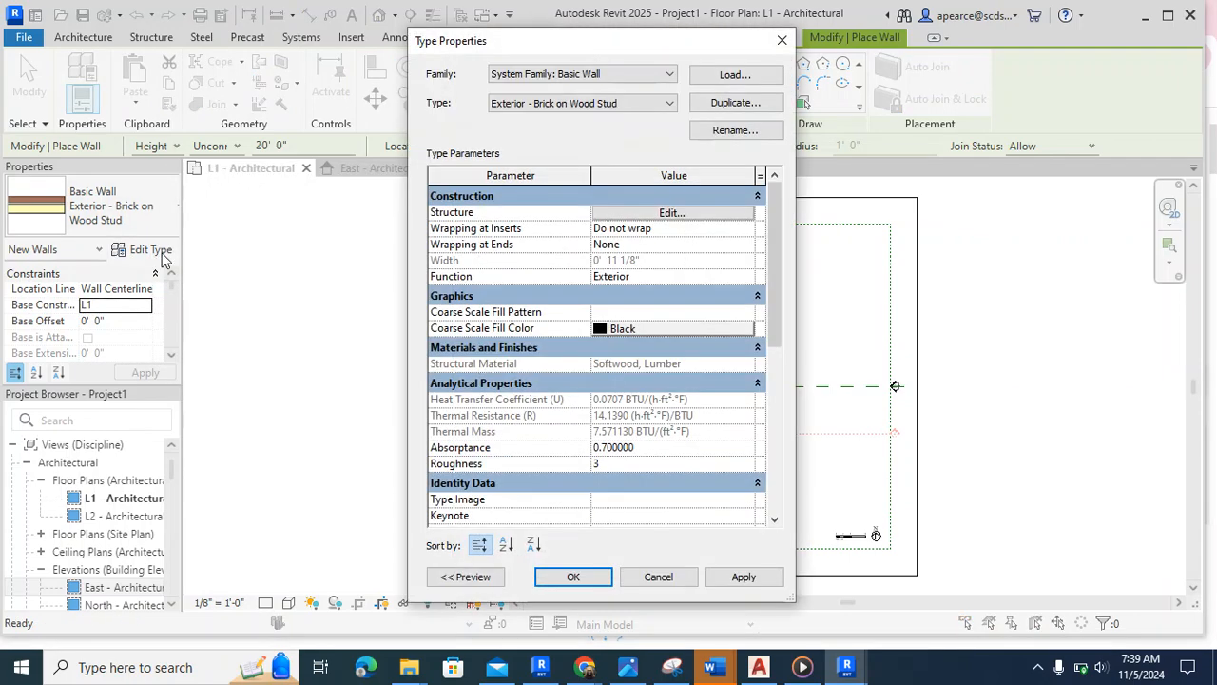
click(724, 104)
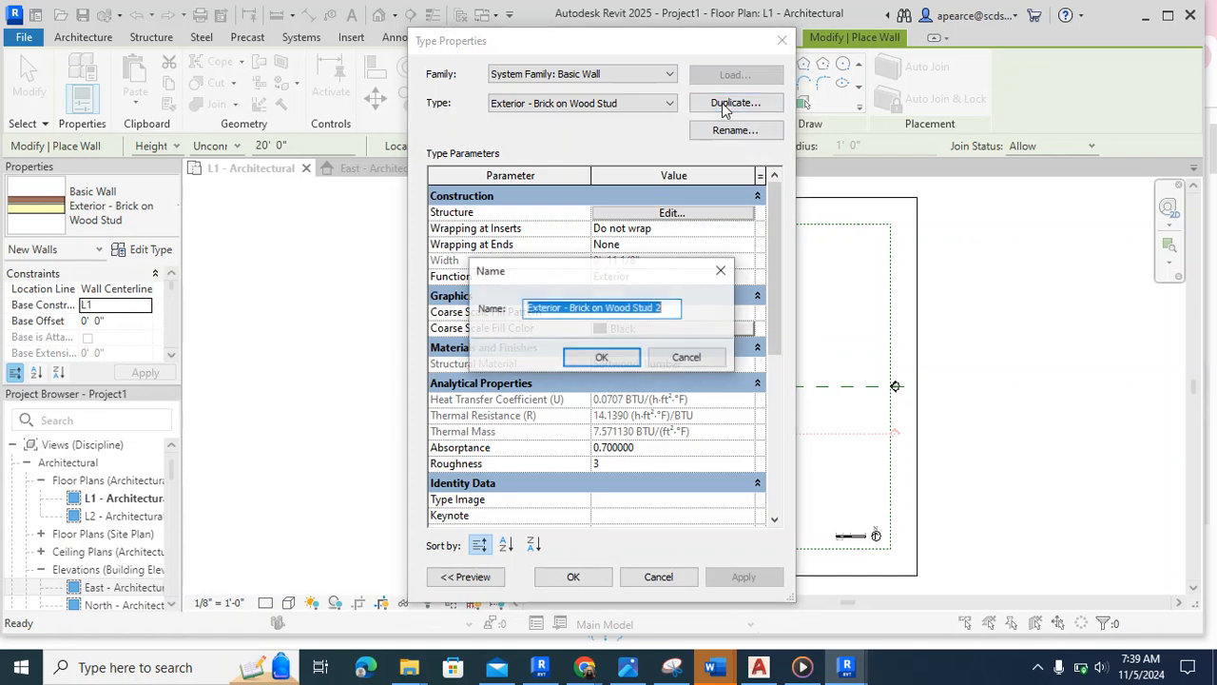
text(w1)
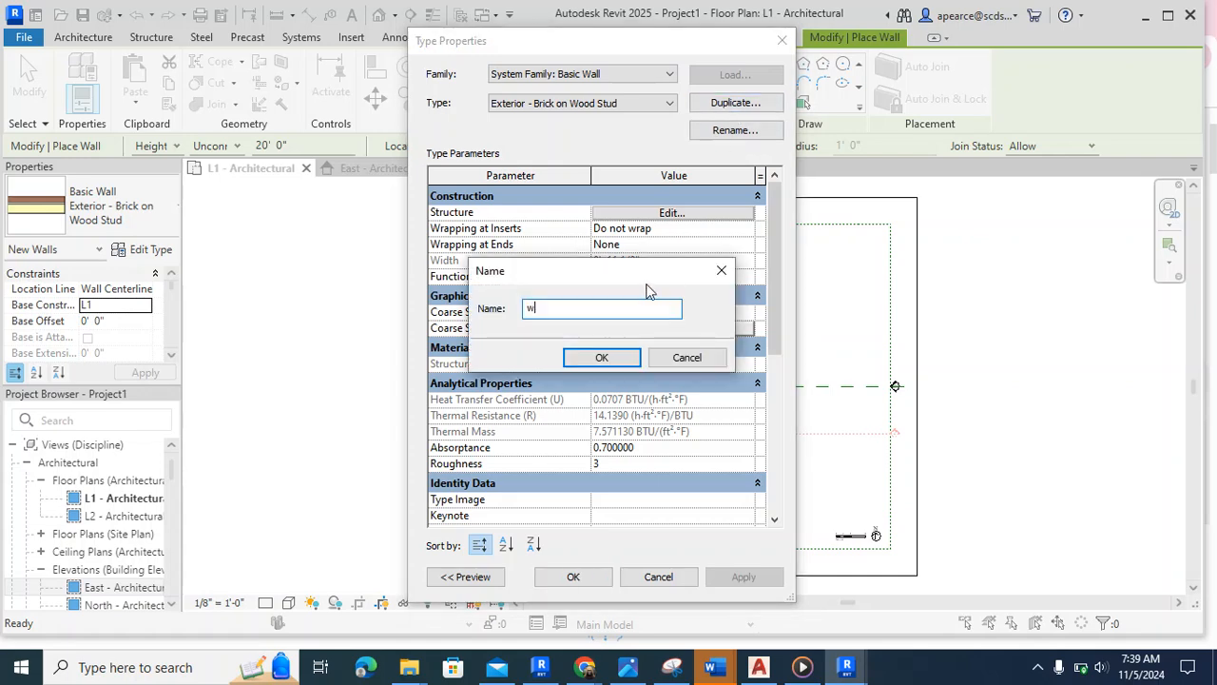
click(609, 359)
click(676, 212)
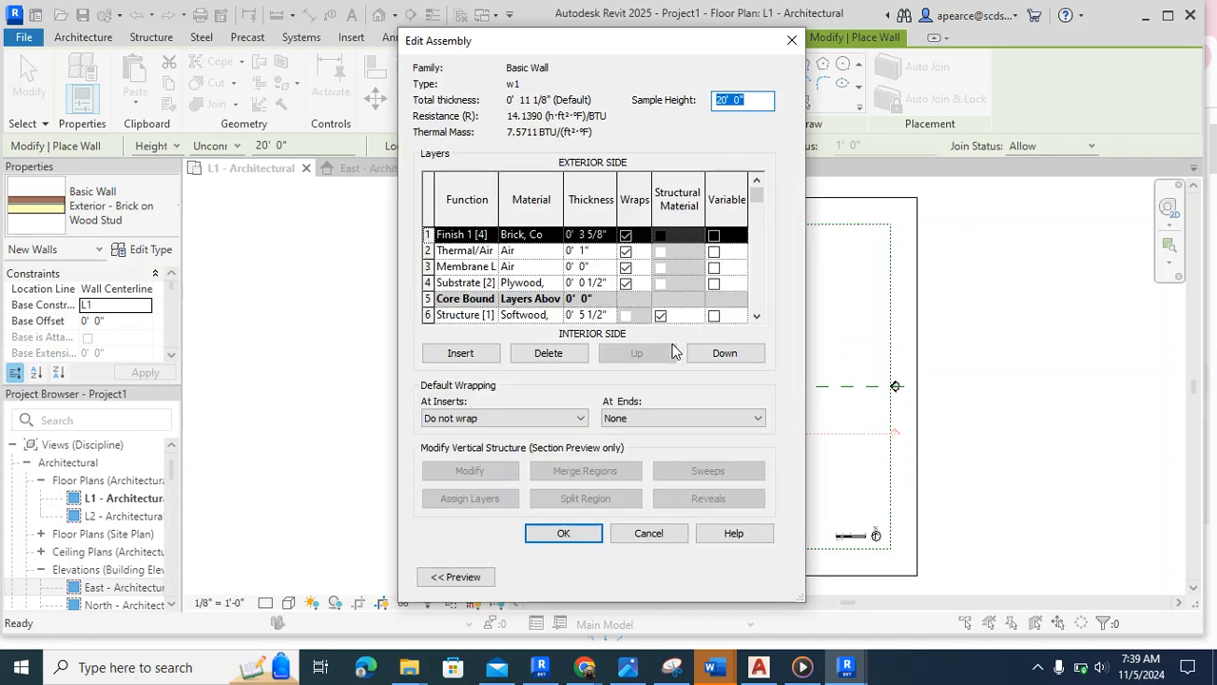
- Assign the Pine material to the exterior Finish 1 [4] layer of wall type w1
click(532, 236)
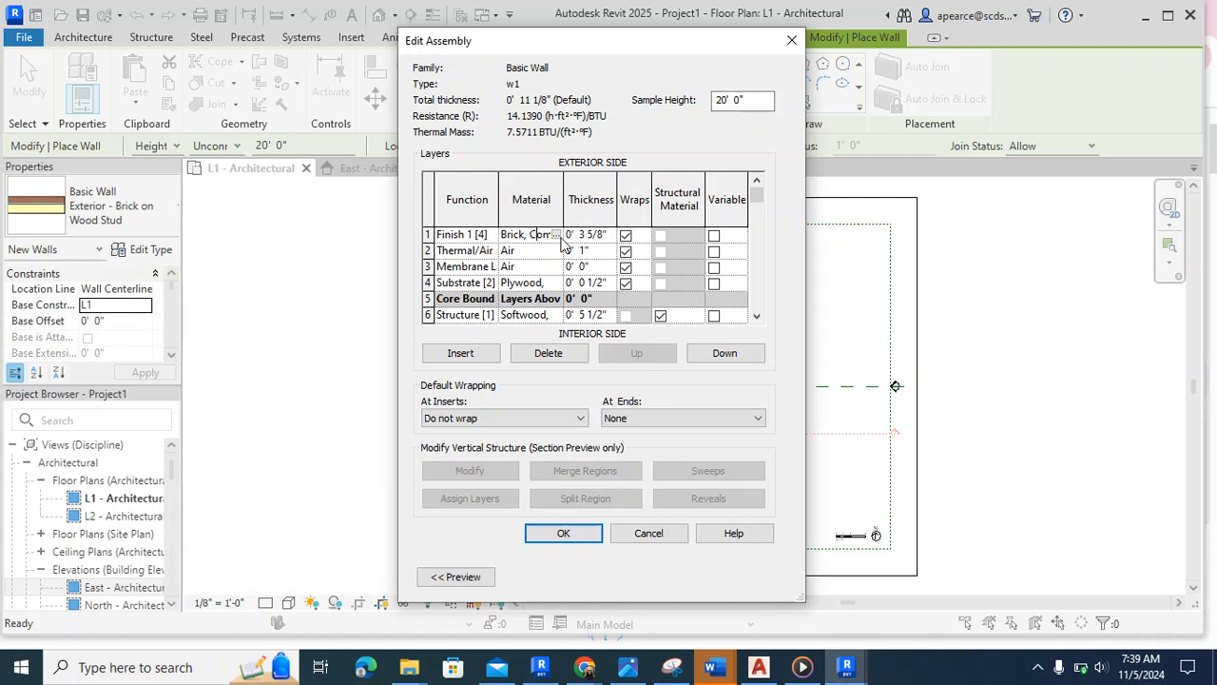
click(557, 240)
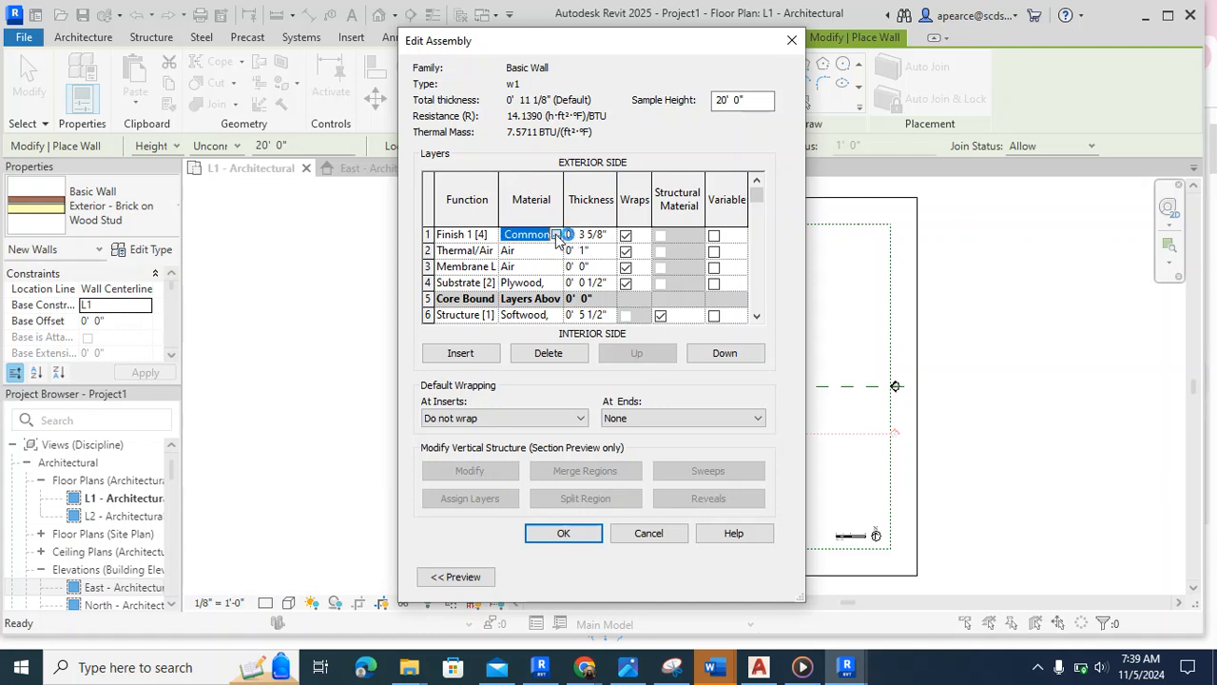
click(556, 234)
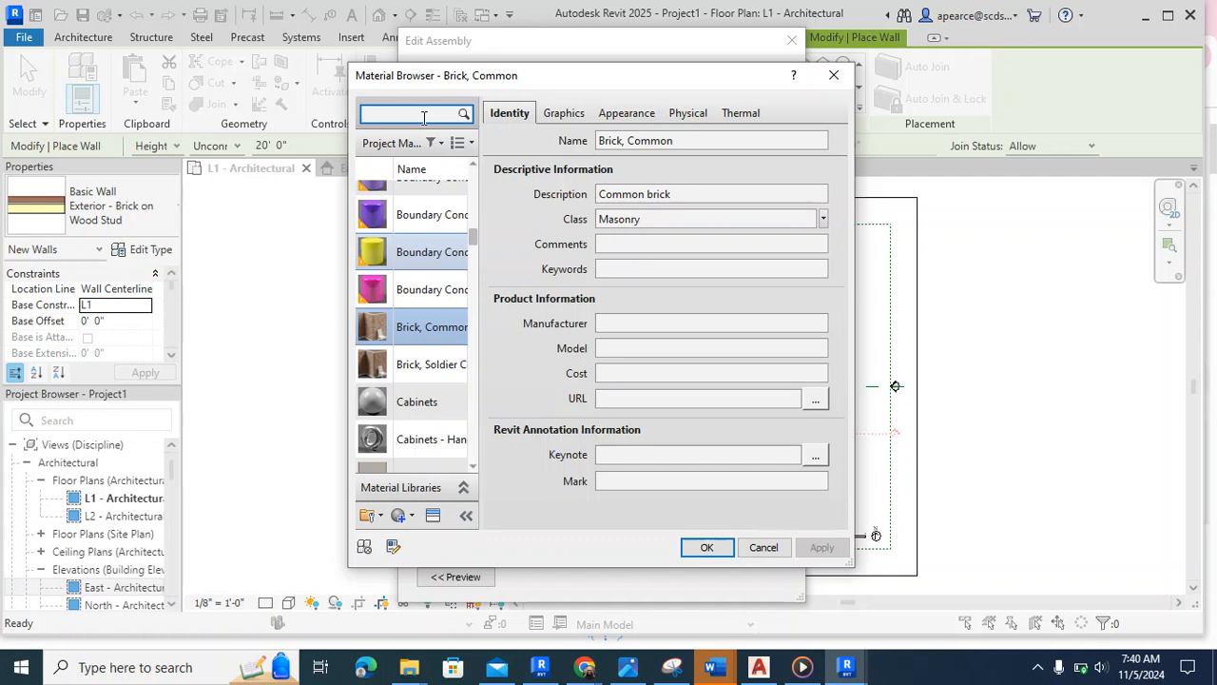
text(e)
key(Return)
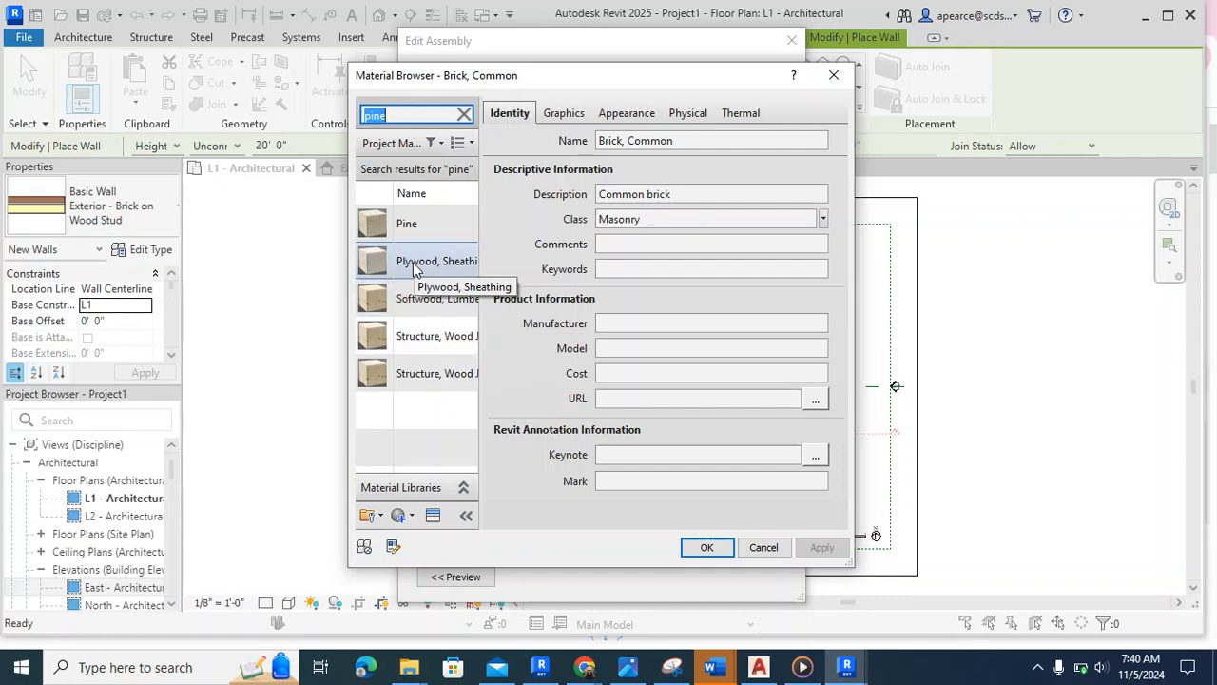
double_click(411, 226)
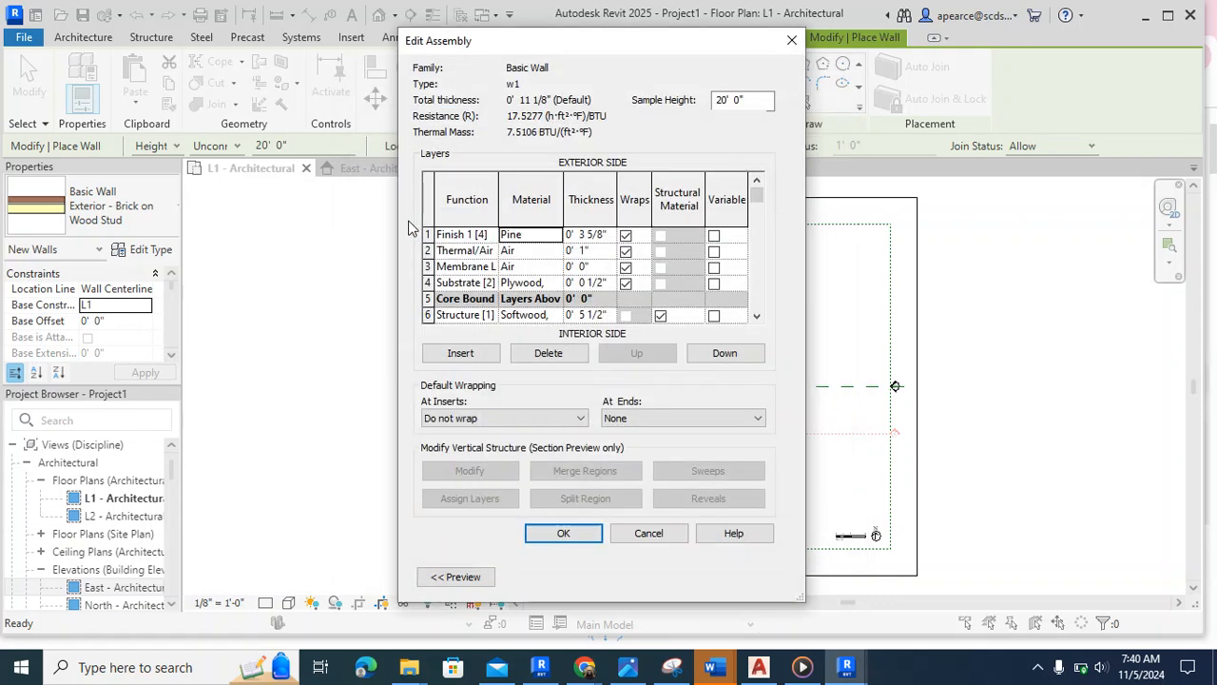
- Set the Finish 1 [4] layer's thickness to 1" and accept the w1 structure and type properties
click(602, 234)
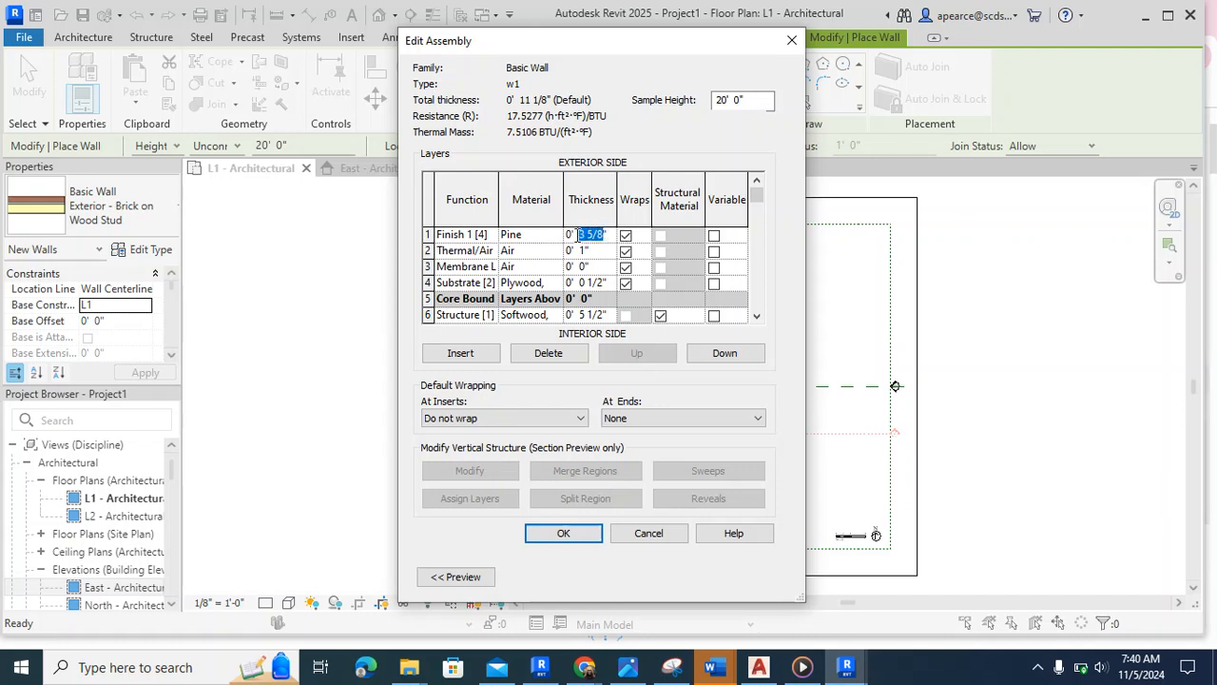
text(1)
click(758, 317)
click(758, 318)
click(758, 318)
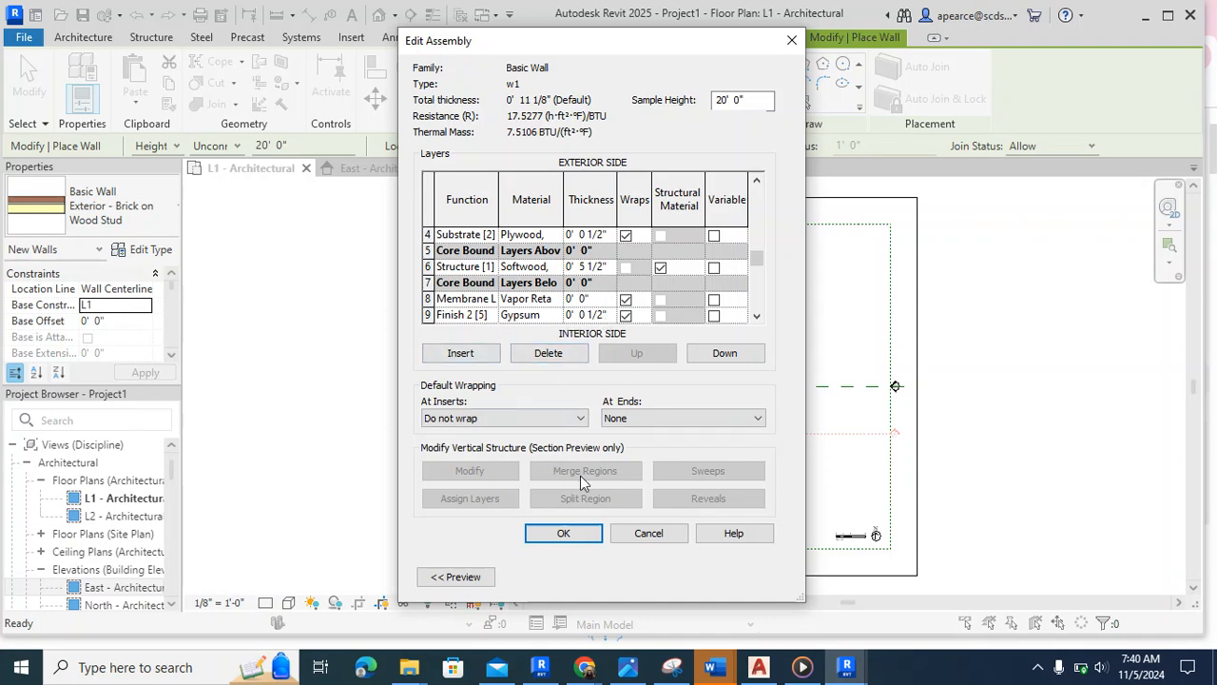
click(555, 542)
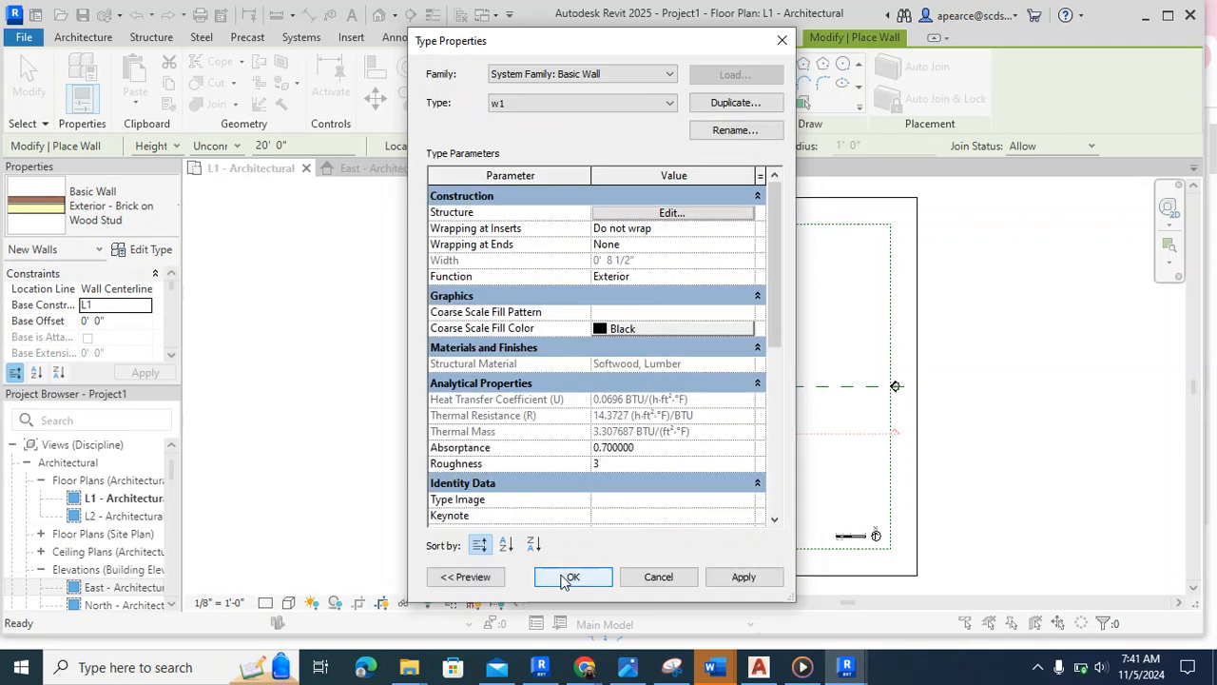
click(570, 578)
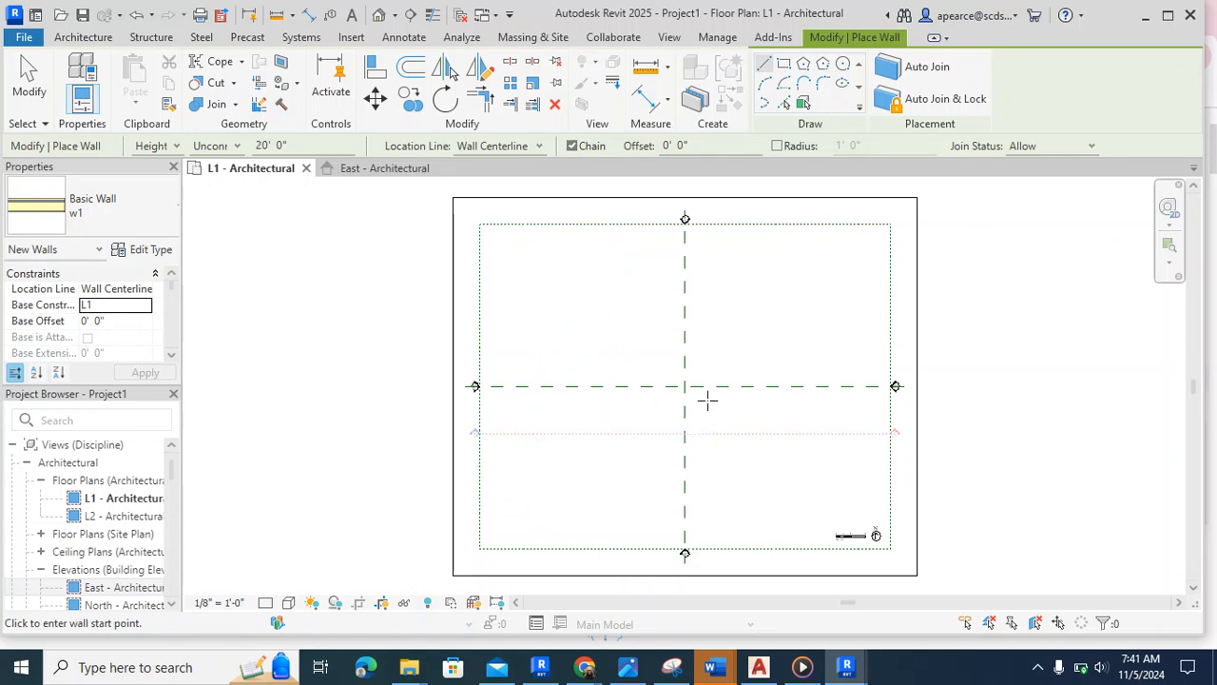
click(170, 357)
click(171, 357)
click(170, 358)
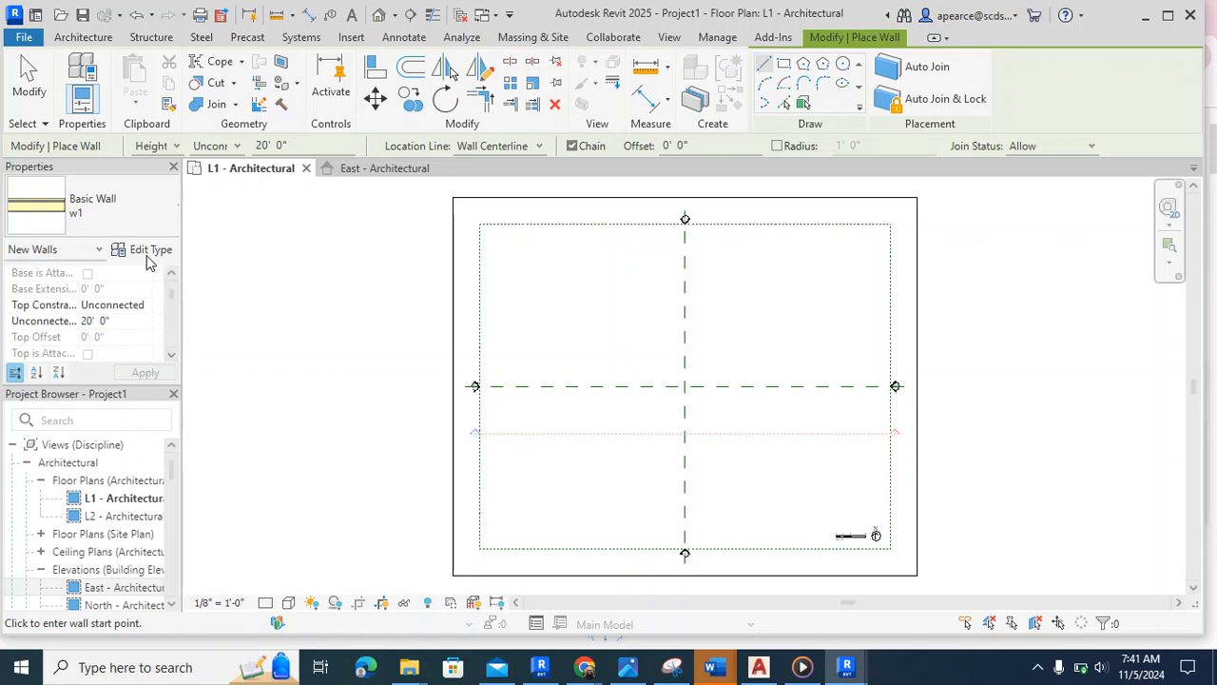
double_click(674, 44)
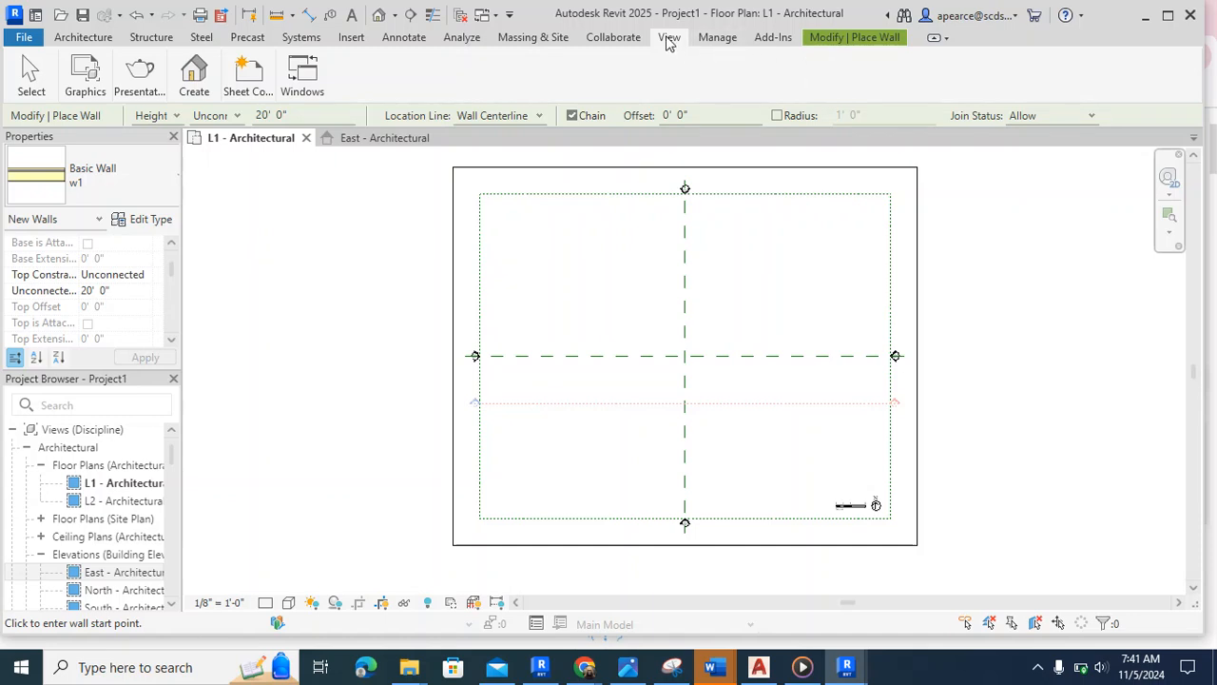
click(936, 38)
click(936, 38)
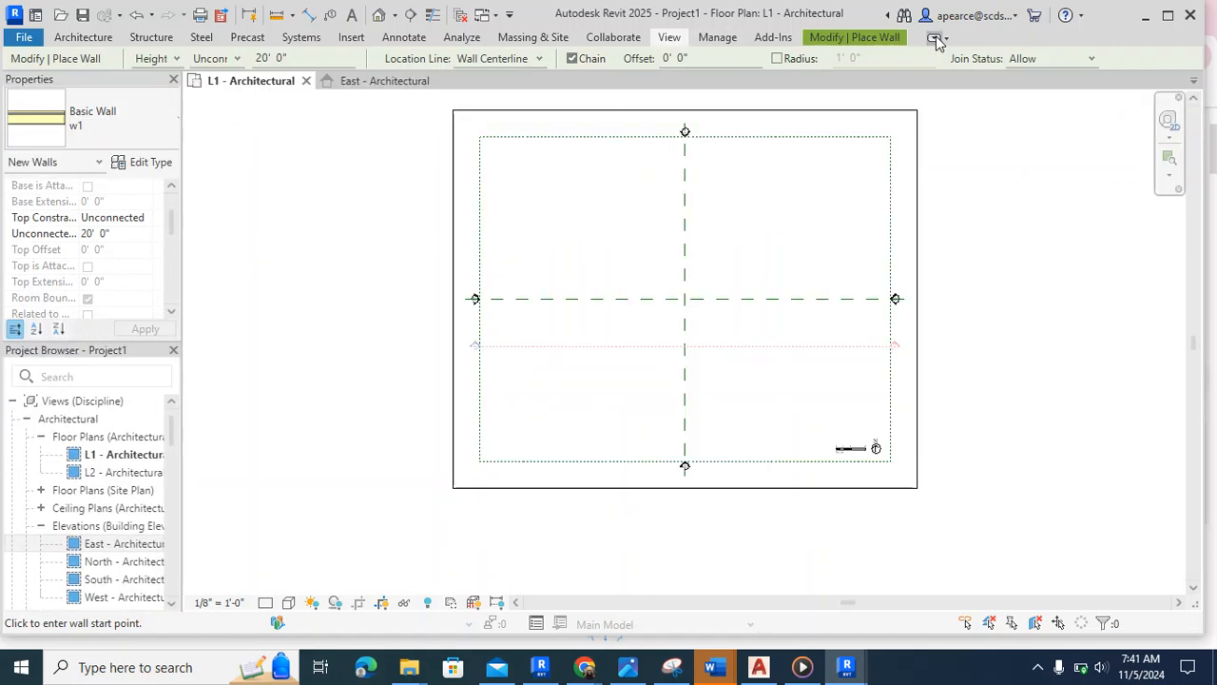
click(936, 38)
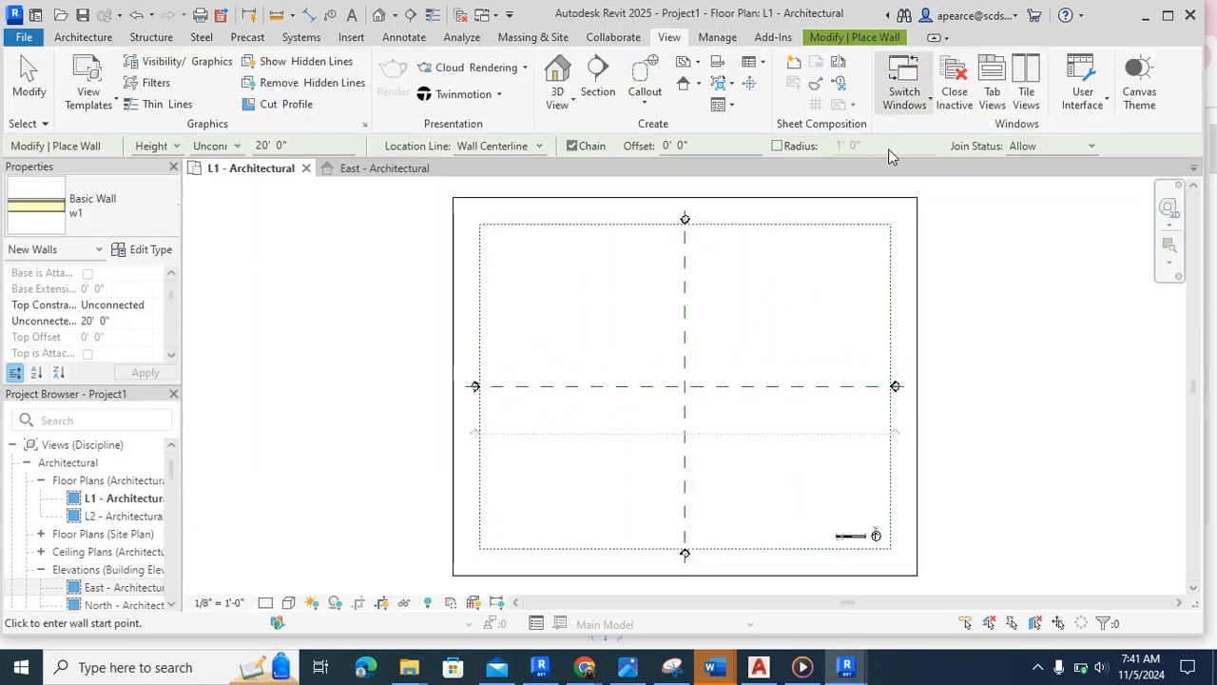
click(1083, 86)
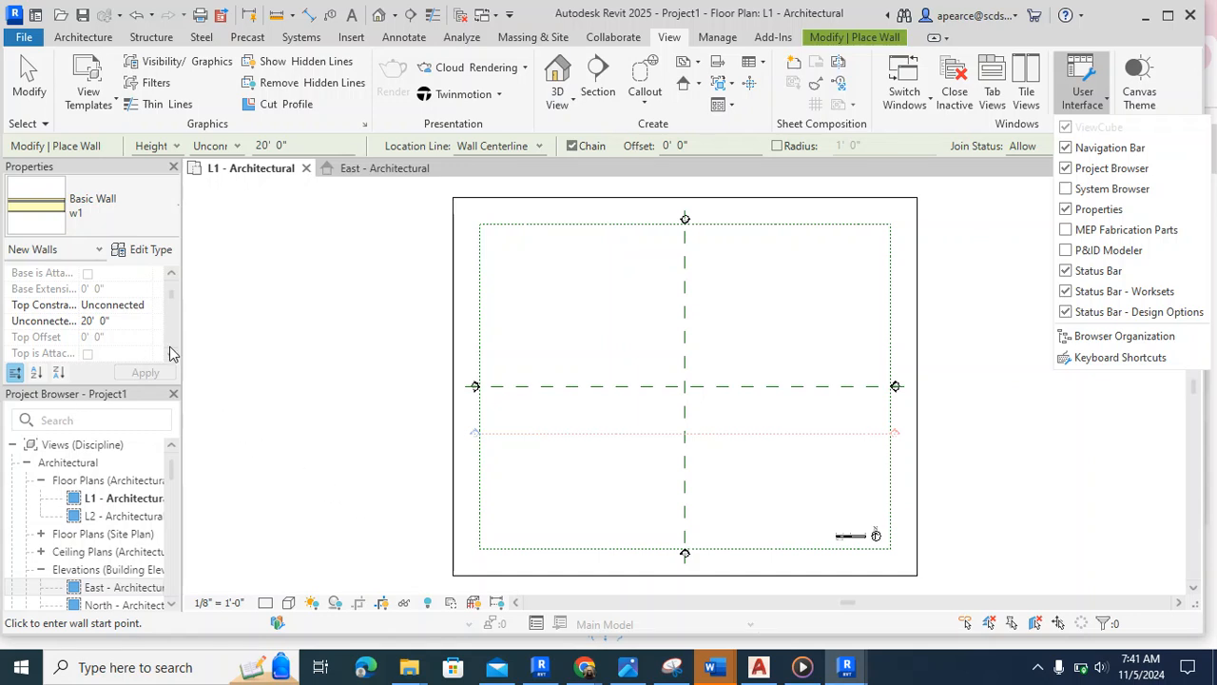
- Set the top constraint of the new walls to Up to level: L2
click(118, 310)
click(119, 304)
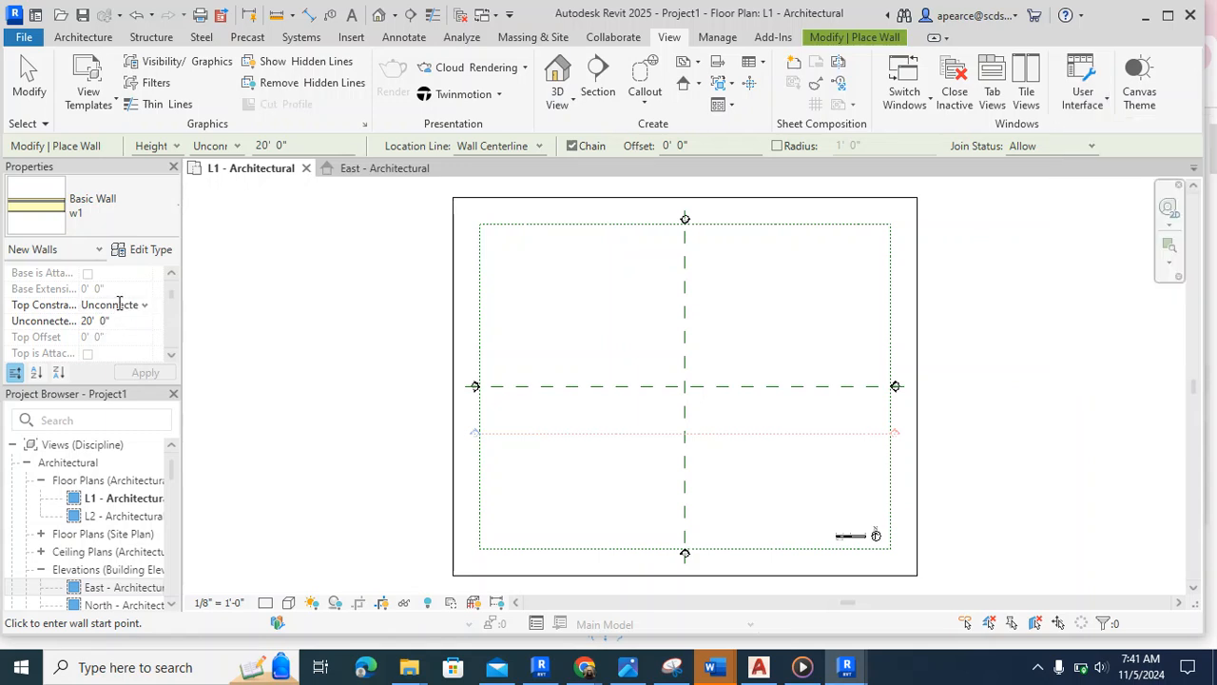
click(146, 308)
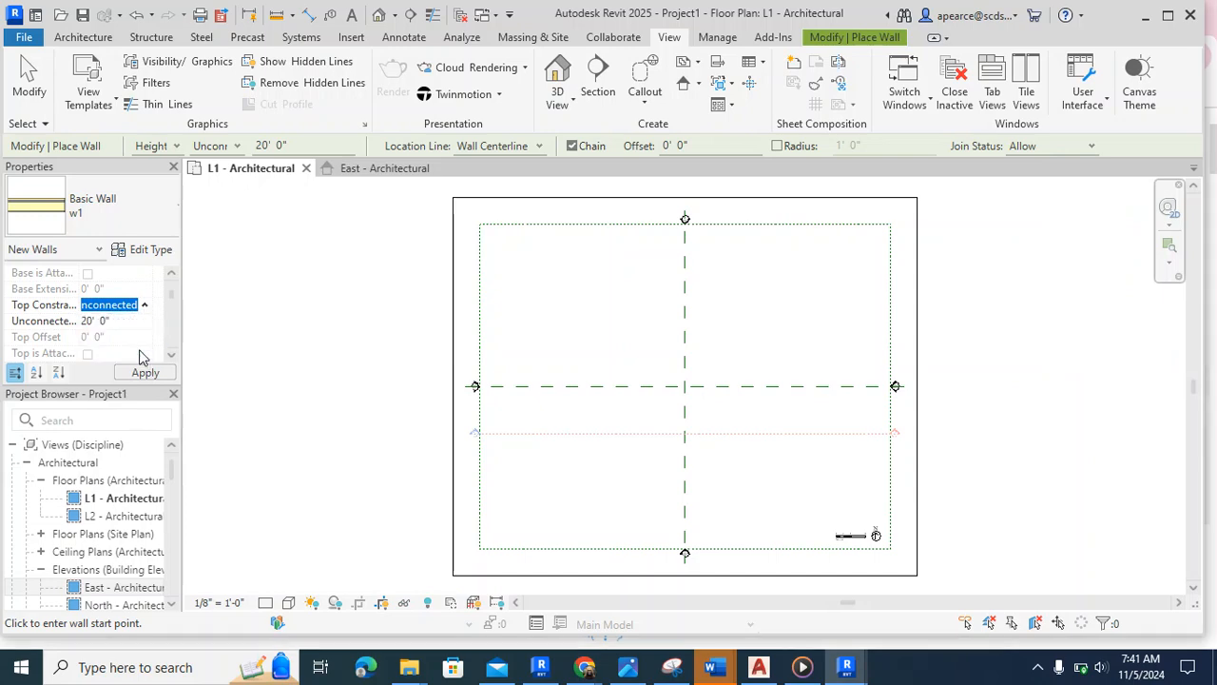
click(138, 349)
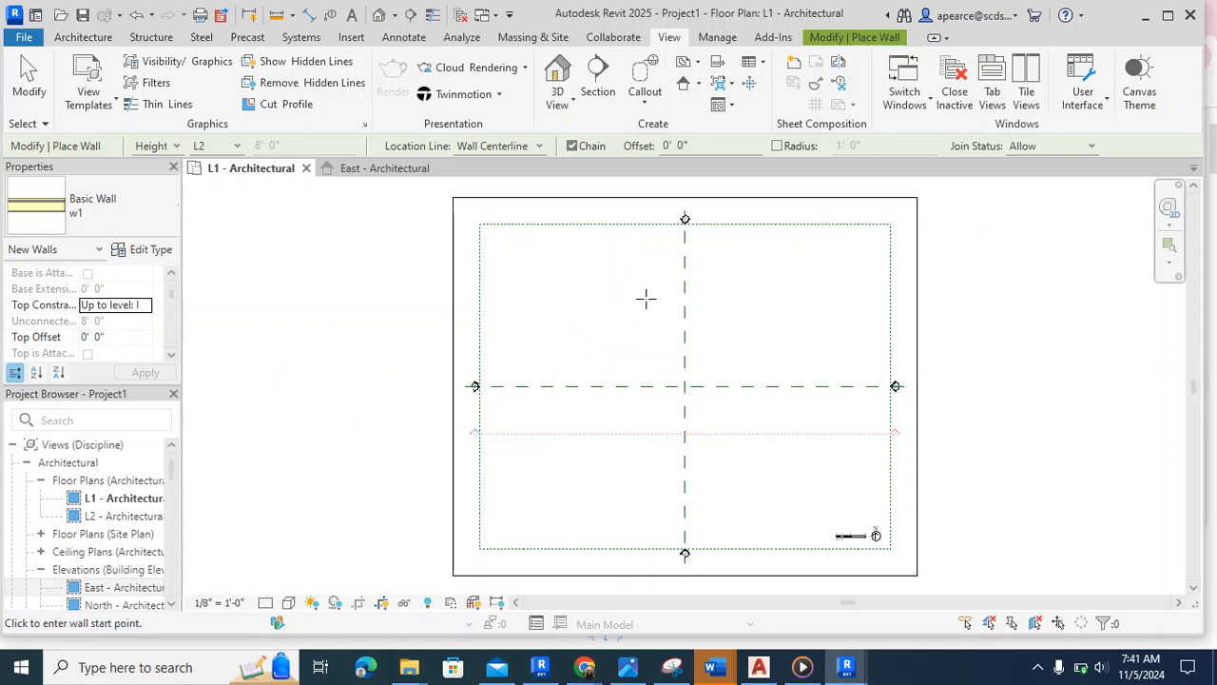
- Draw a closed rectangle of w1 walls, 12' wide and 18' long, in the upper-left quadrant of the floor plan
click(598, 308)
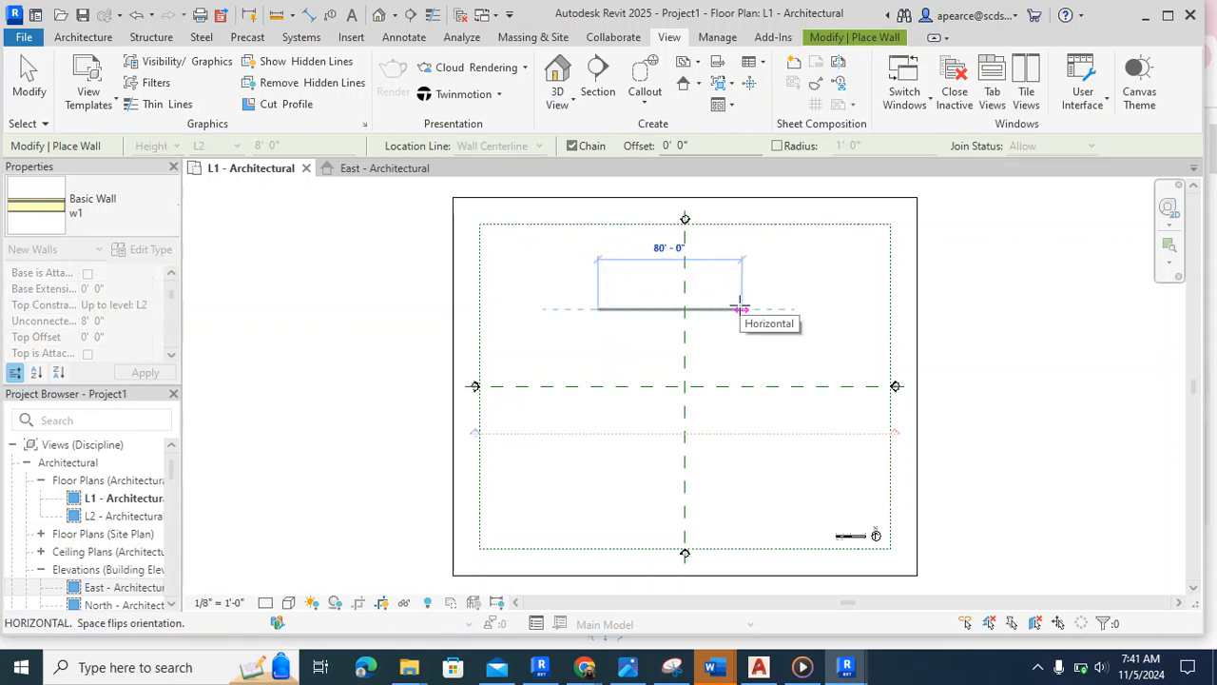
text(1)
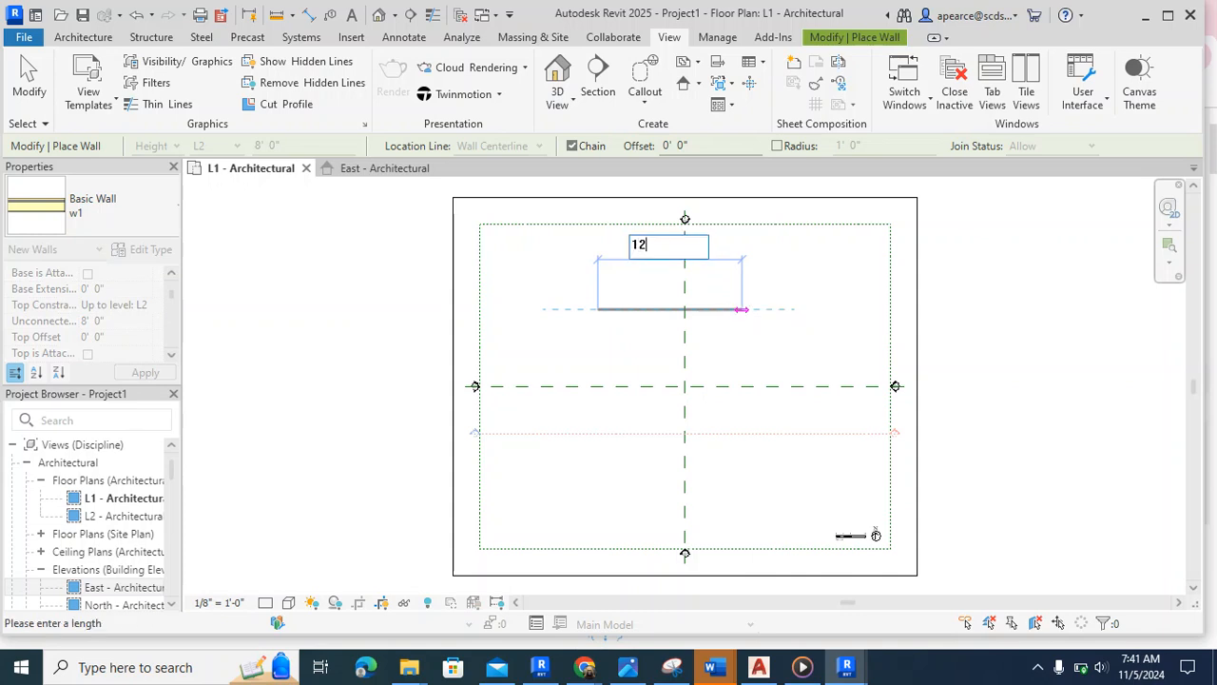
text(2)
key(Return)
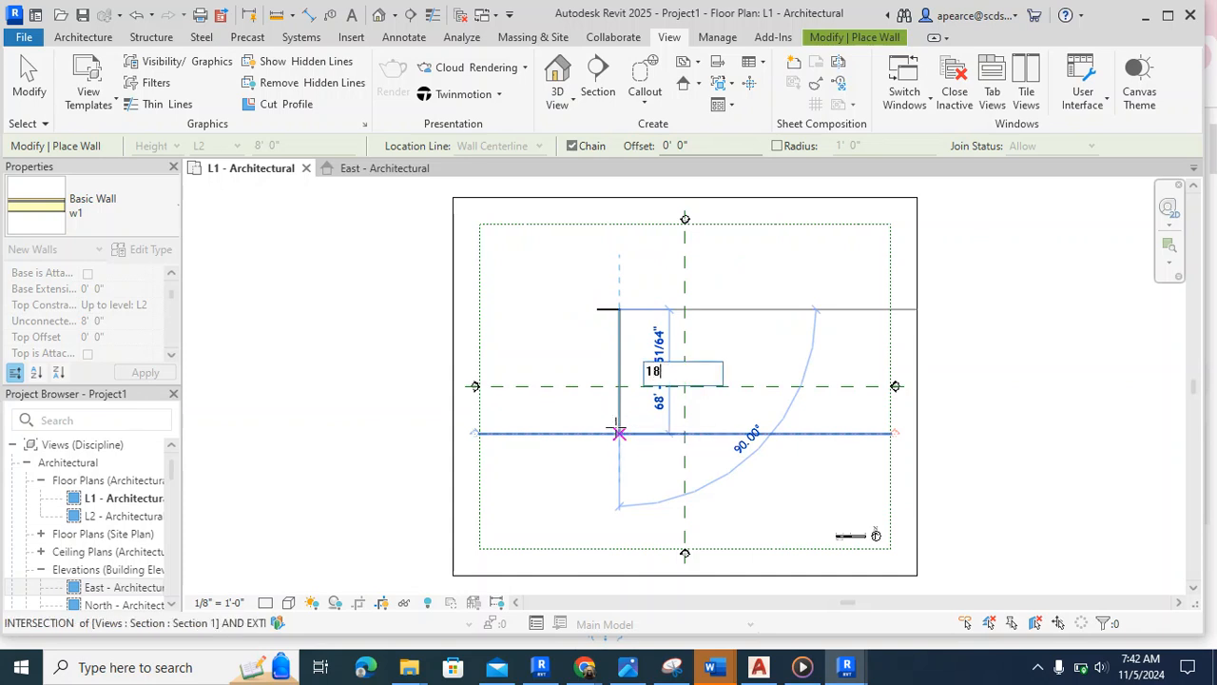
click(619, 433)
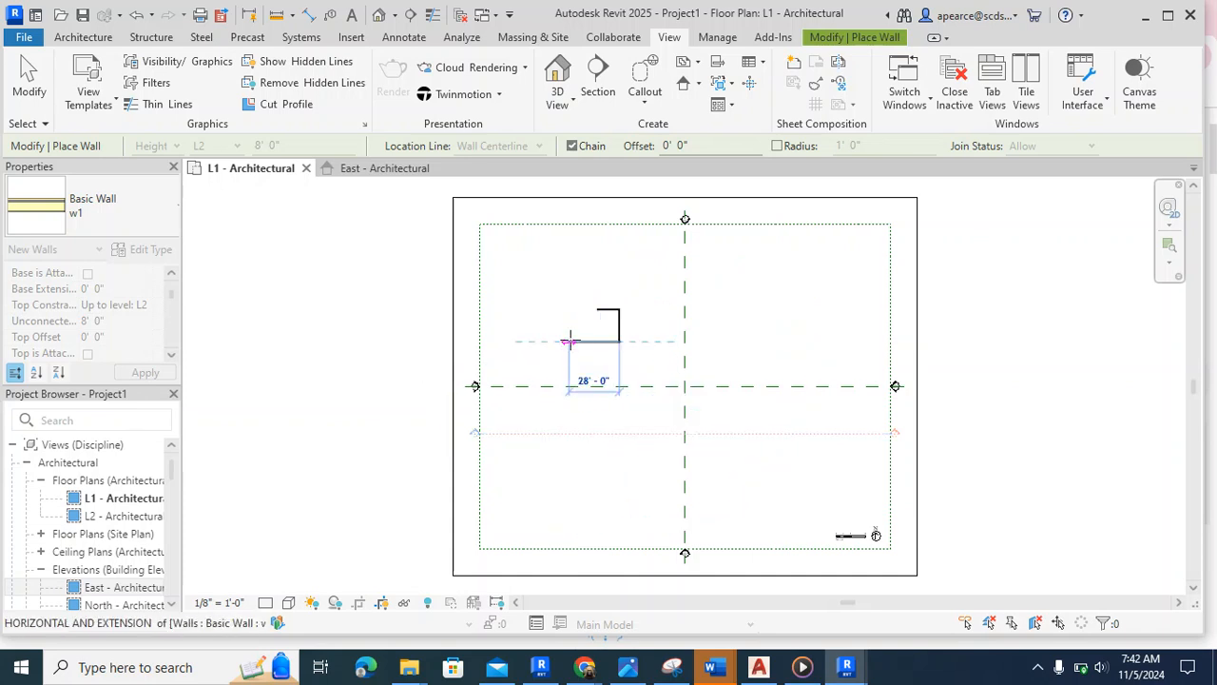
text(12)
key(Return)
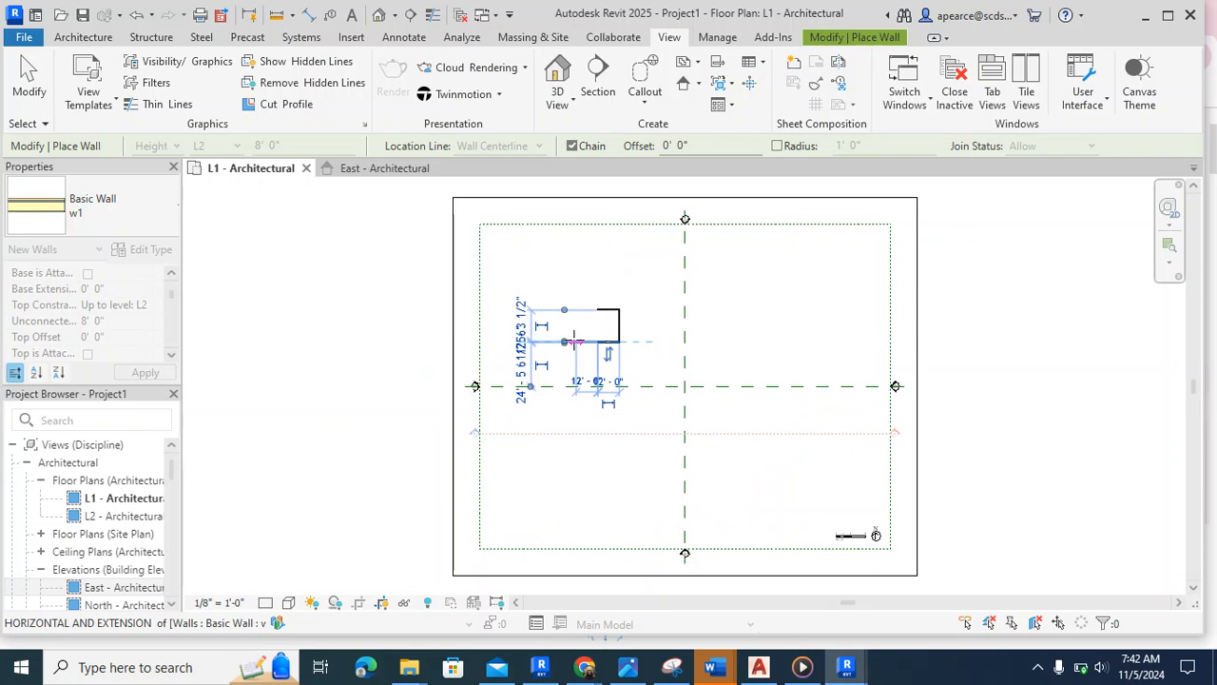
scroll(599, 309, up, 1)
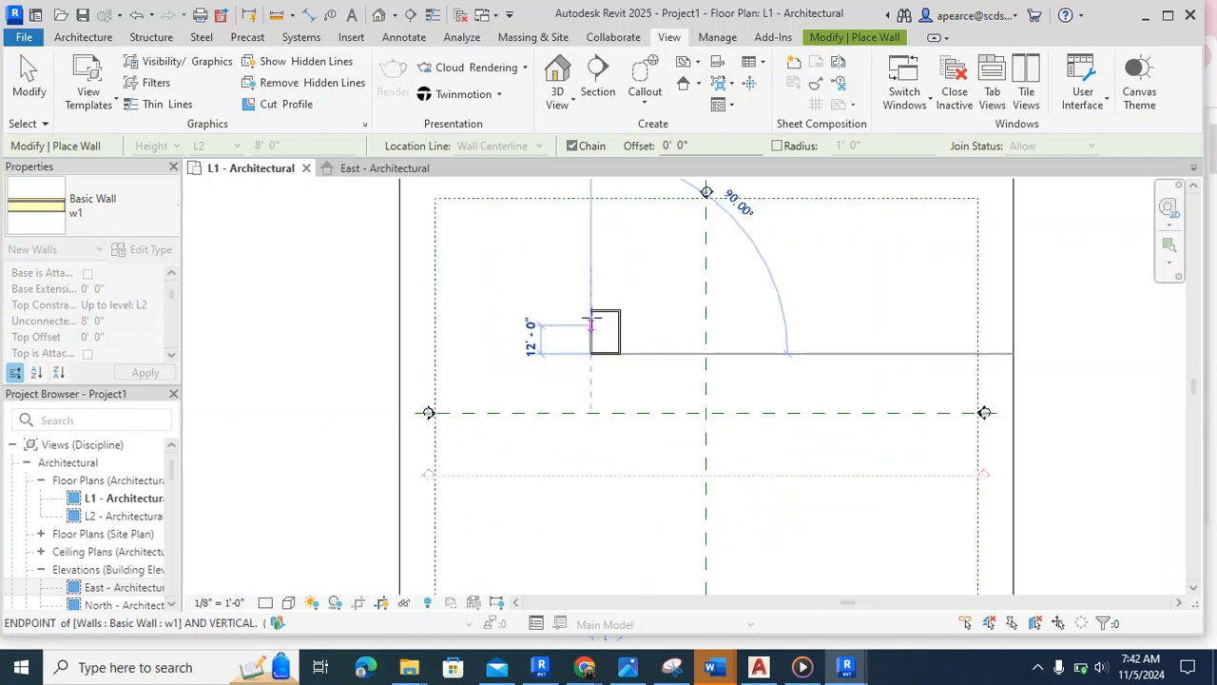
scroll(596, 306, up, 1)
key(Escape)
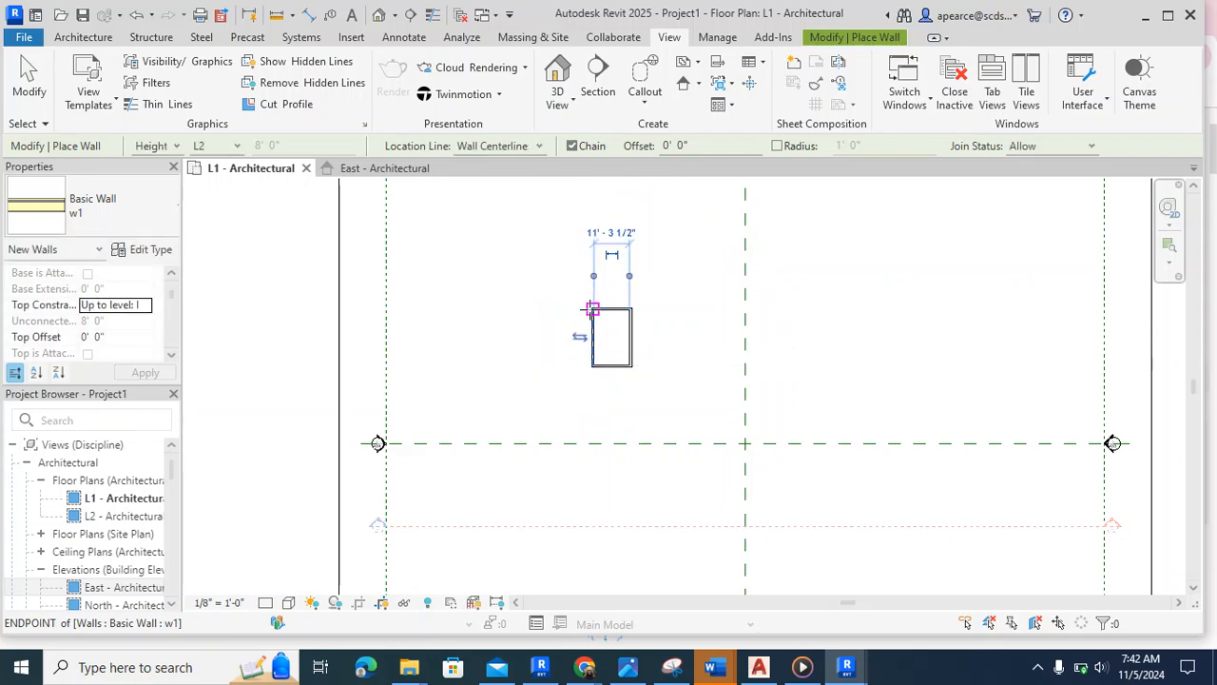
key(u)
key(n)
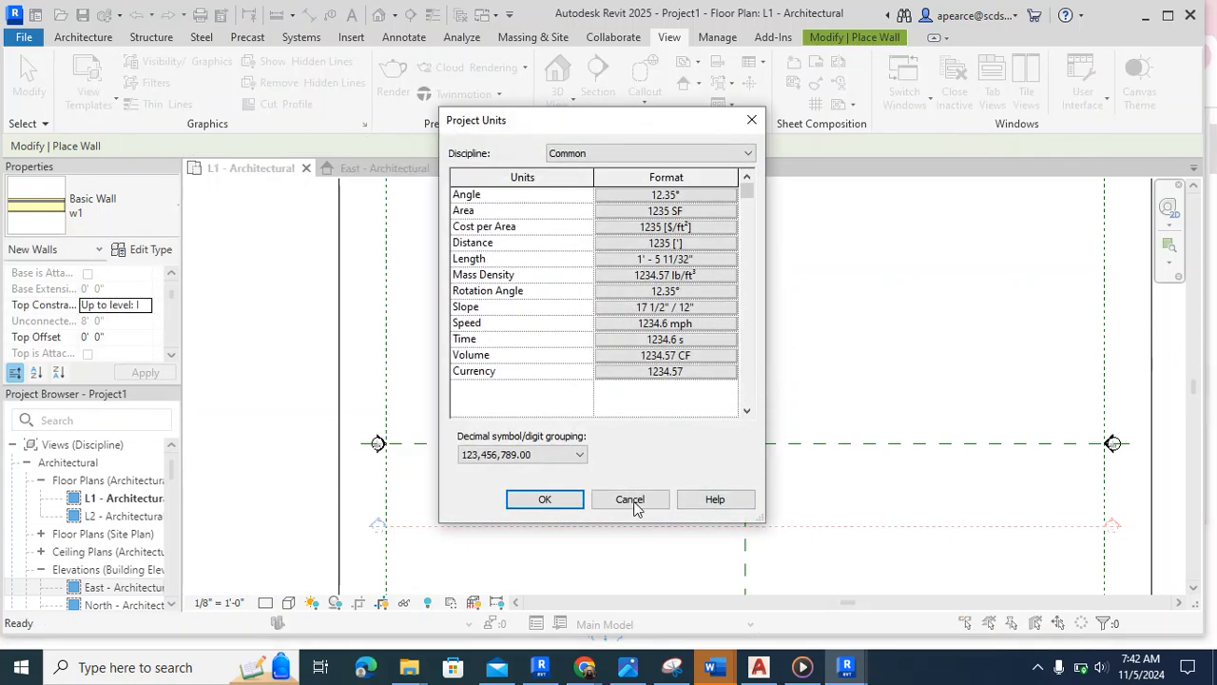
click(629, 501)
- Open the default 3D view of the model and look closely at the walls
scroll(619, 289, up, 4)
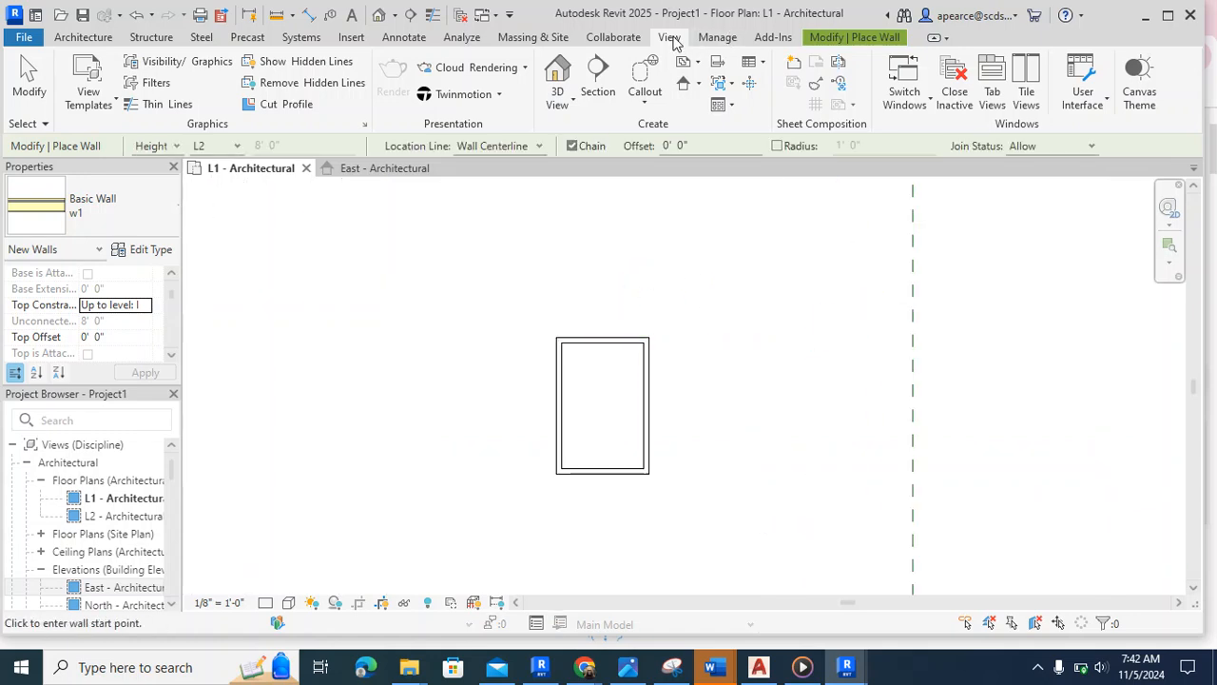
click(556, 106)
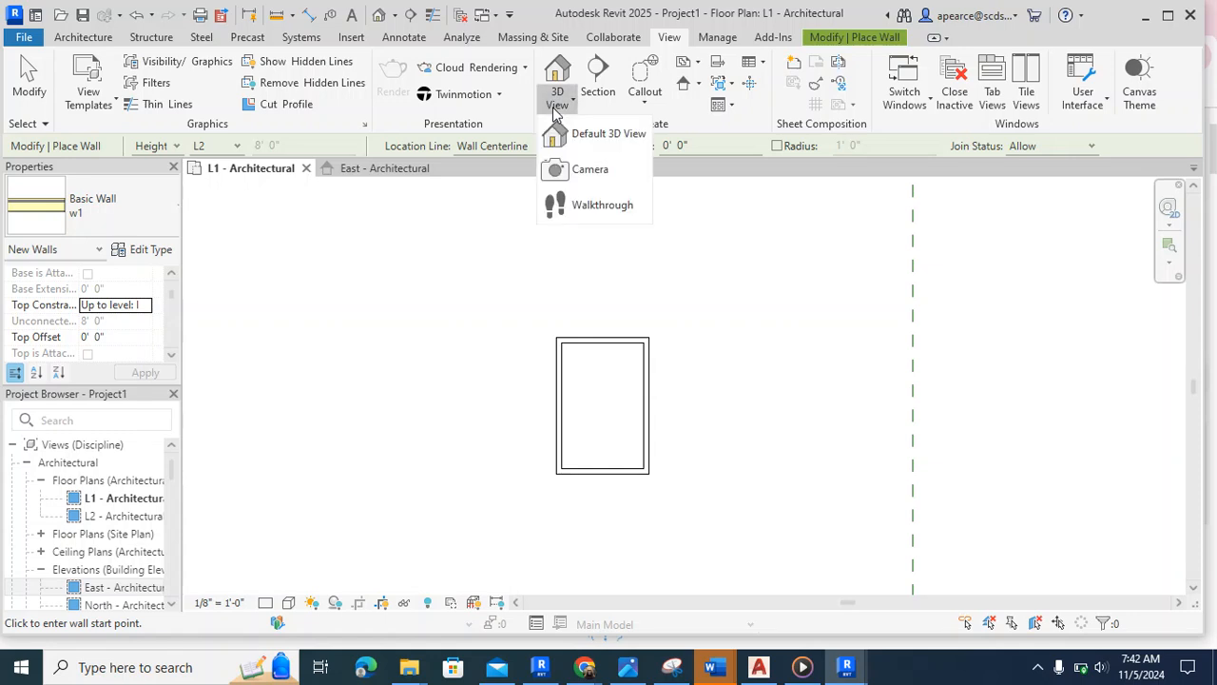
click(581, 140)
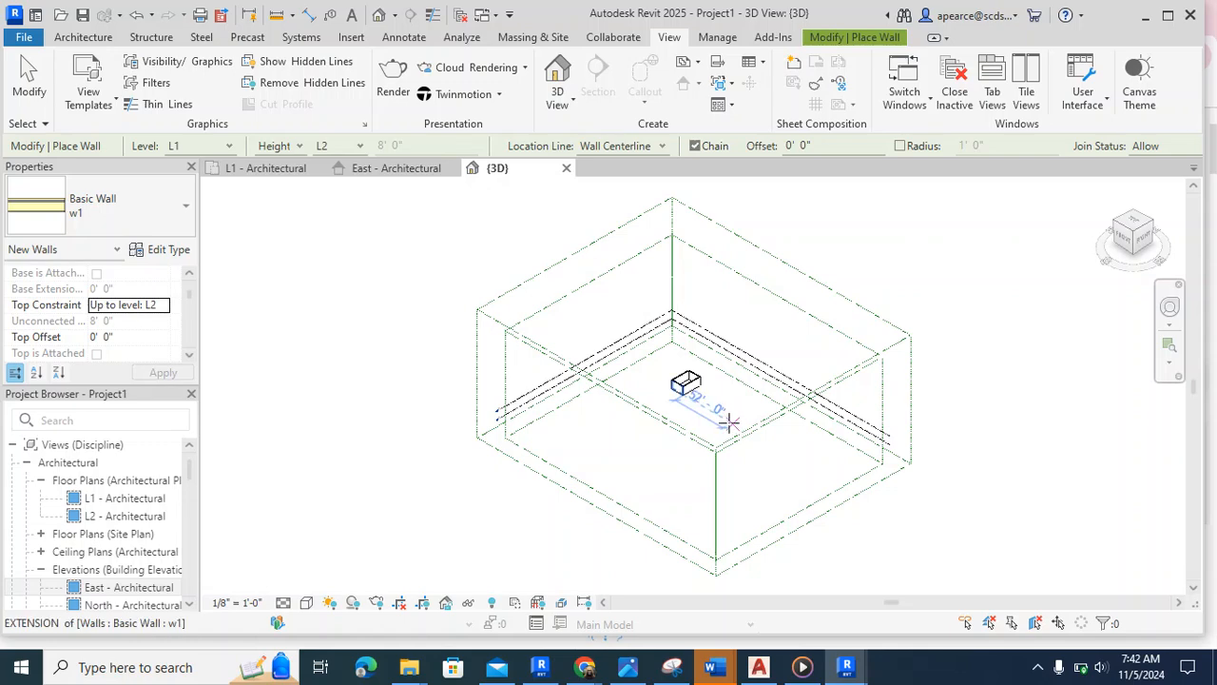
scroll(712, 380, up, 8)
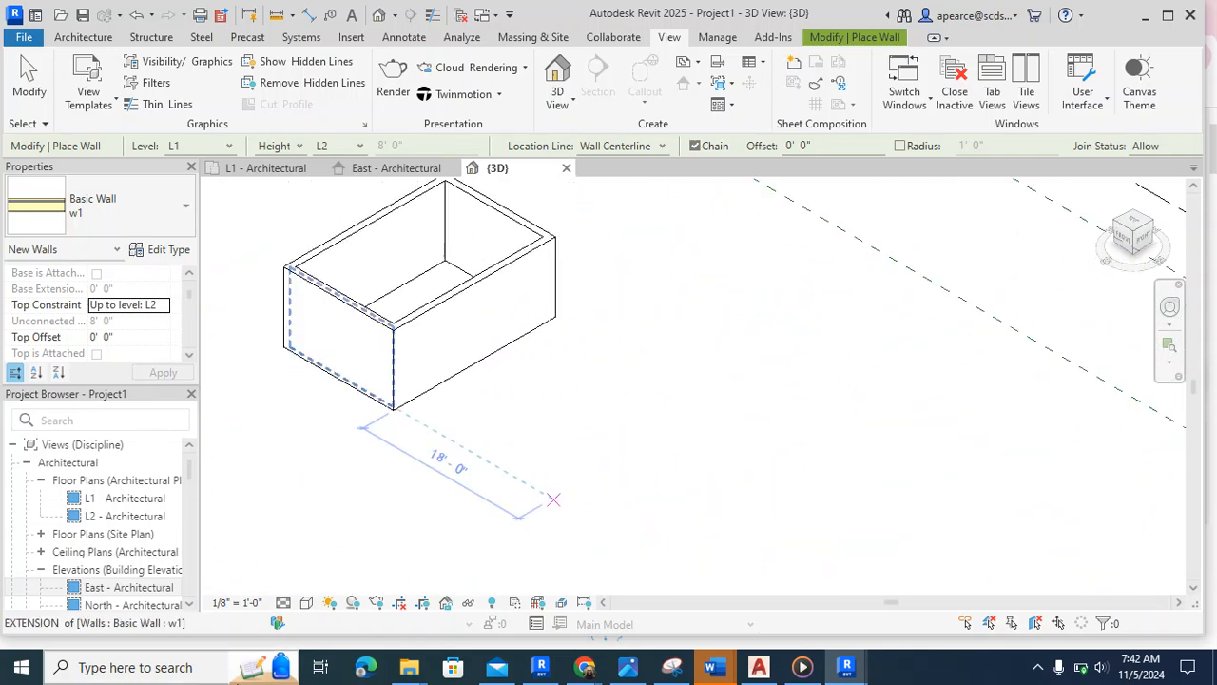
- Set the 3D view's visual style to Realistic, end wall placement and inspect the exterior finish up close
click(284, 603)
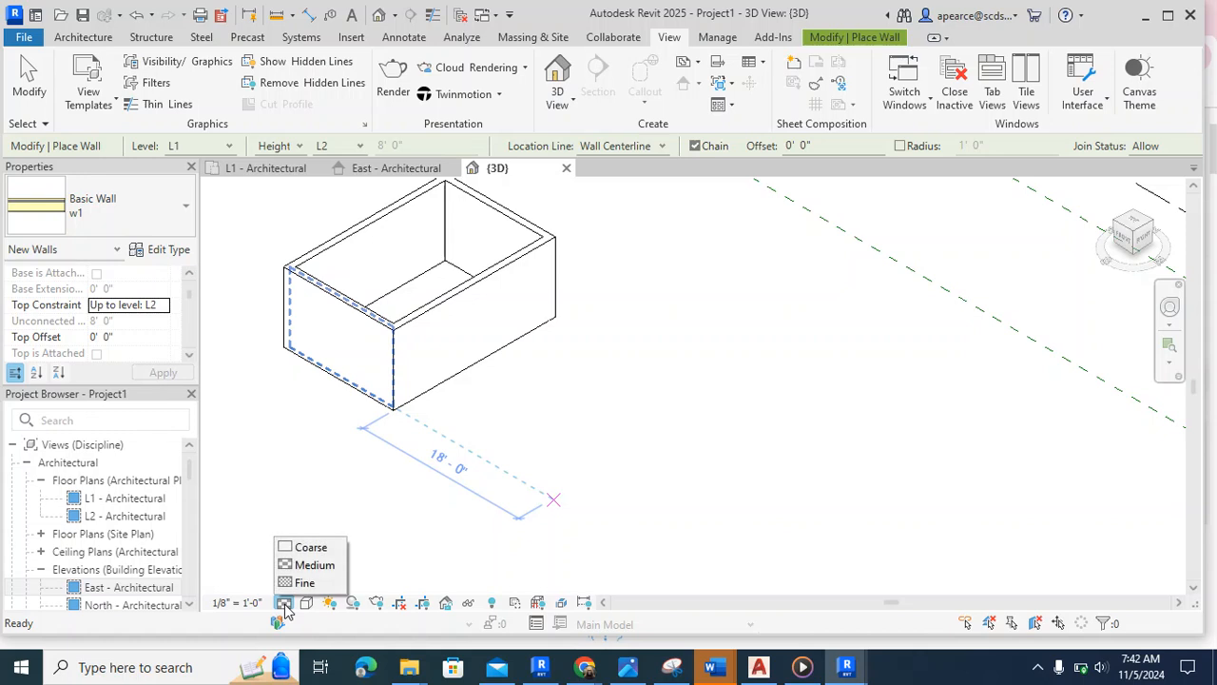
click(307, 603)
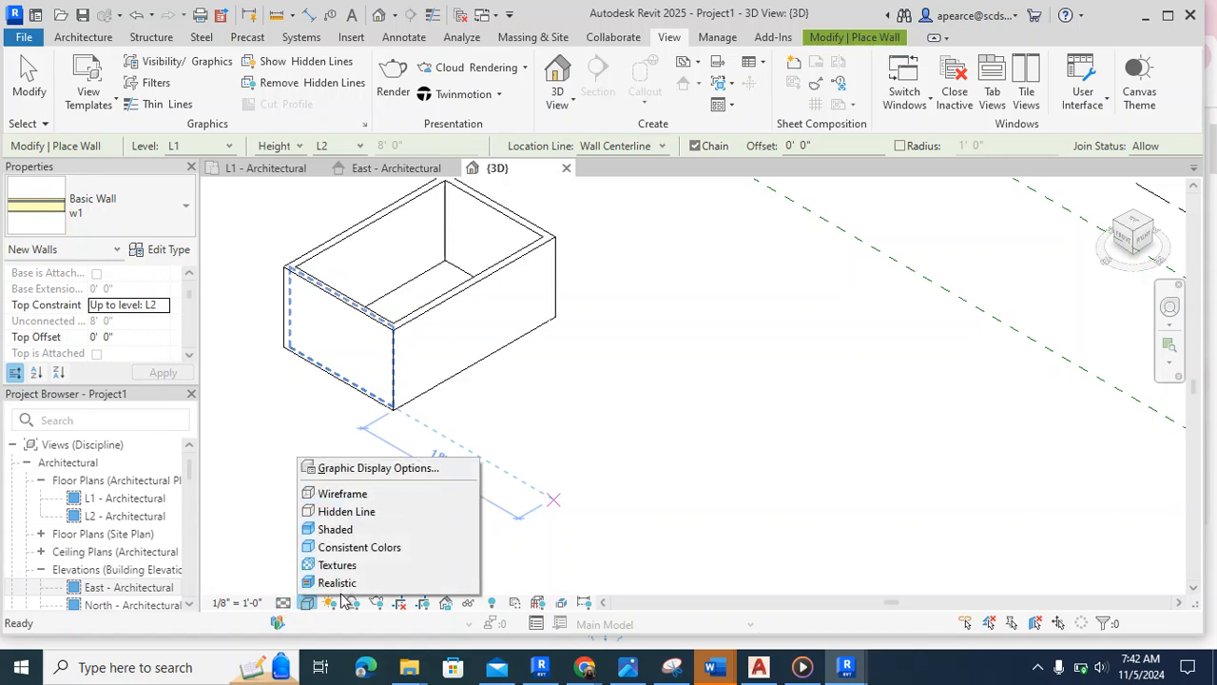
click(340, 583)
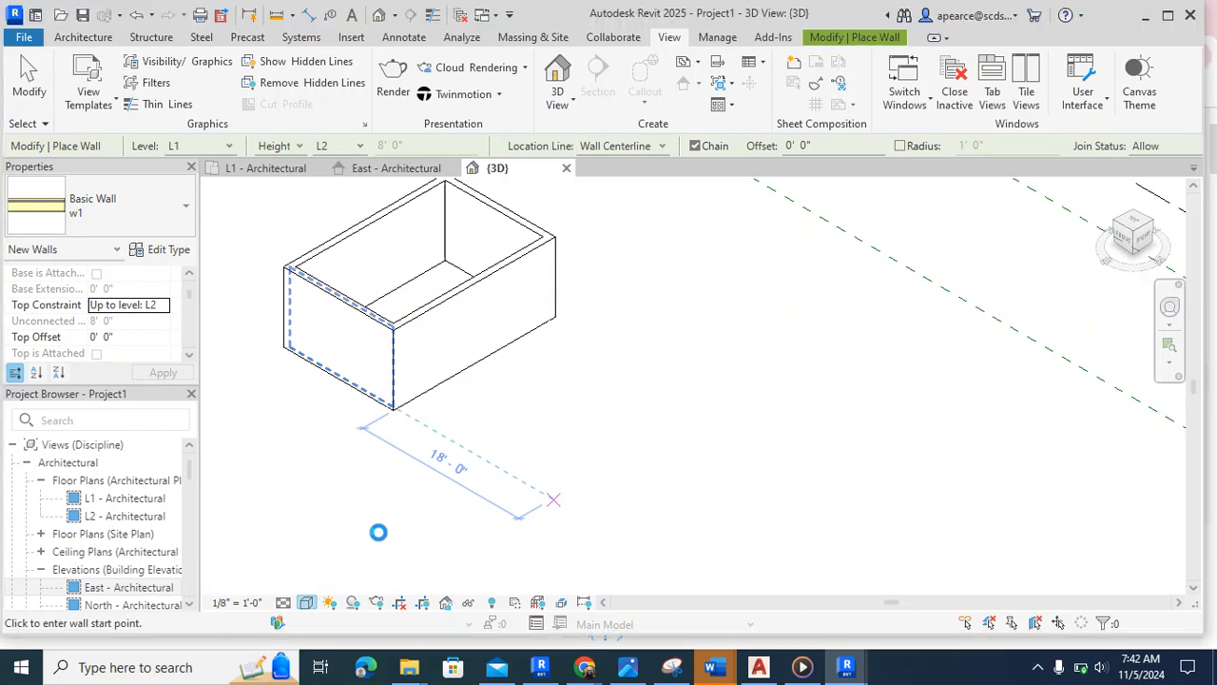
key(Escape)
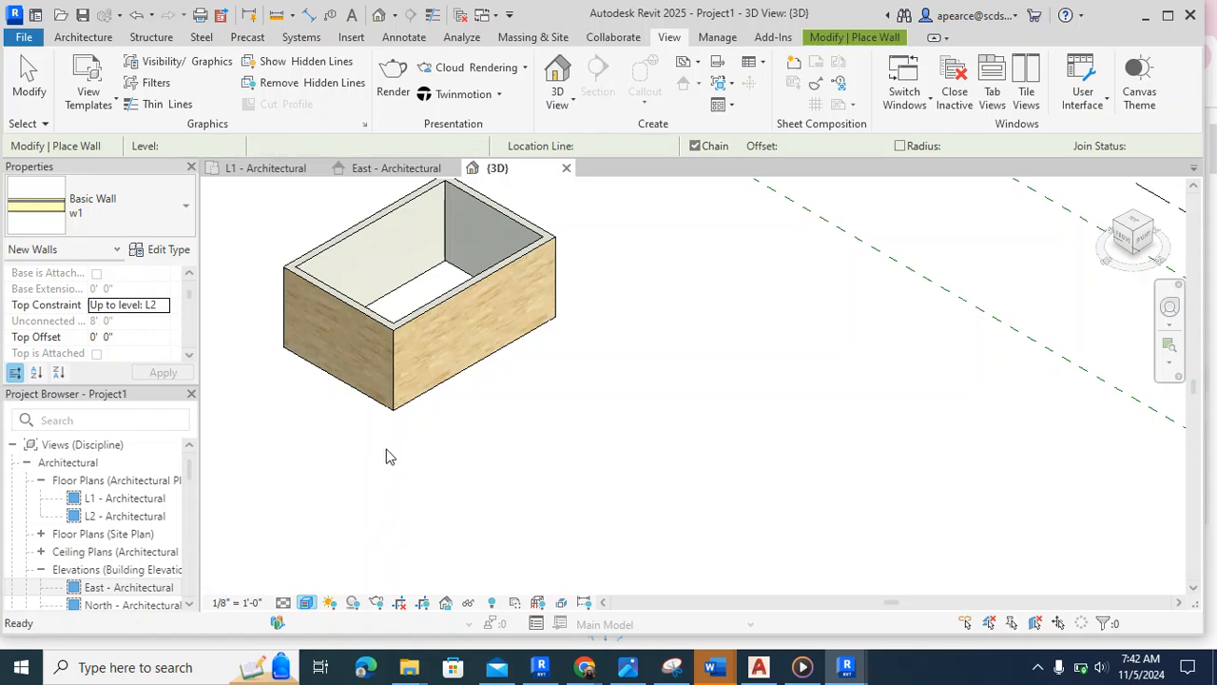
scroll(469, 458, up, 1)
scroll(447, 447, up, 2)
middle_drag(459, 445, 534, 551)
scroll(538, 484, up, 1)
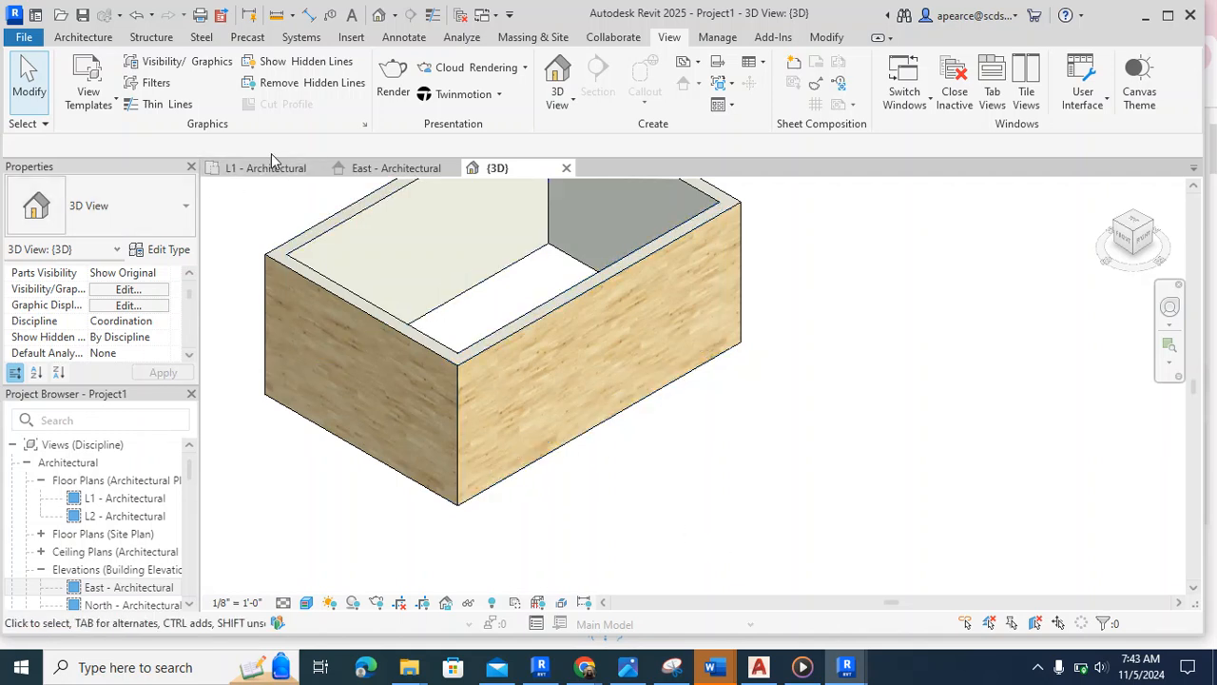
- Return to the L1 - Architectural floor plan with the wall rectangle in close view
click(270, 168)
scroll(640, 407, up, 3)
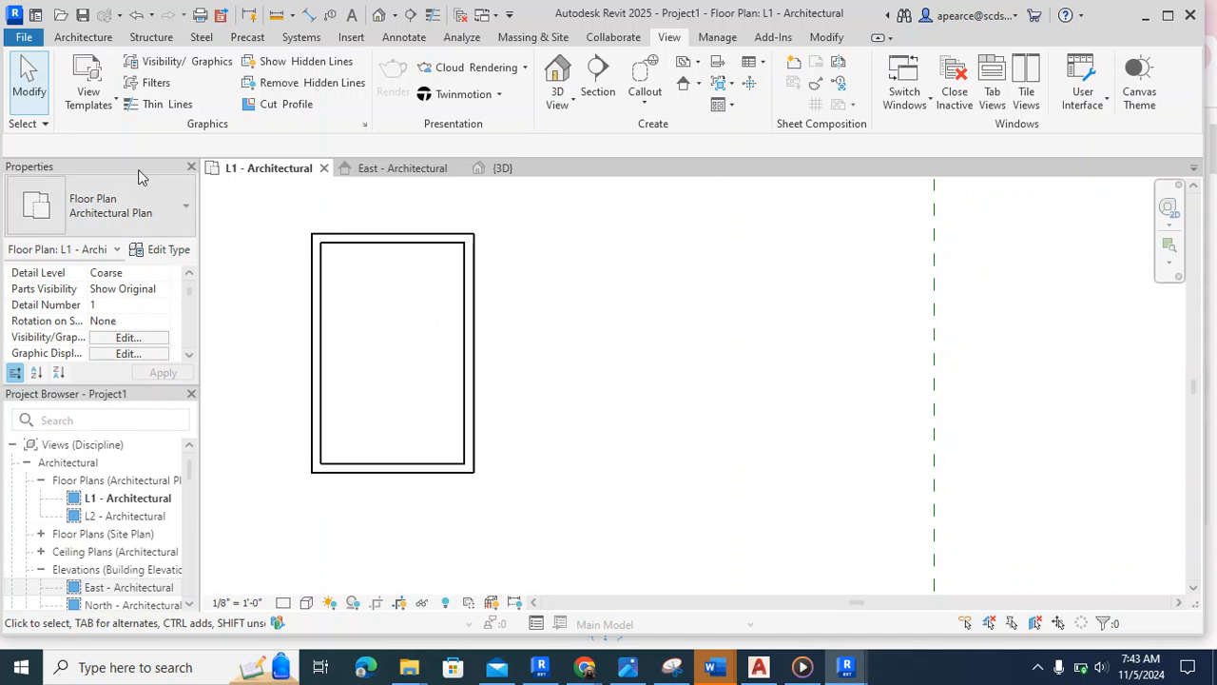
click(69, 39)
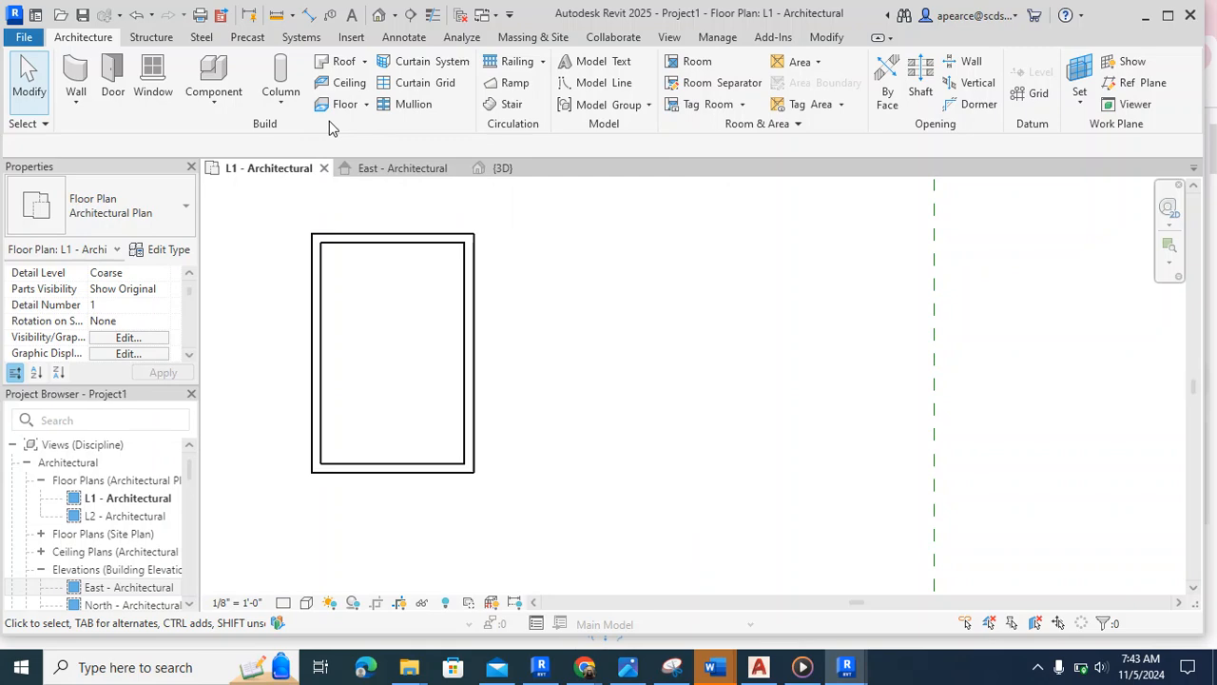
click(365, 105)
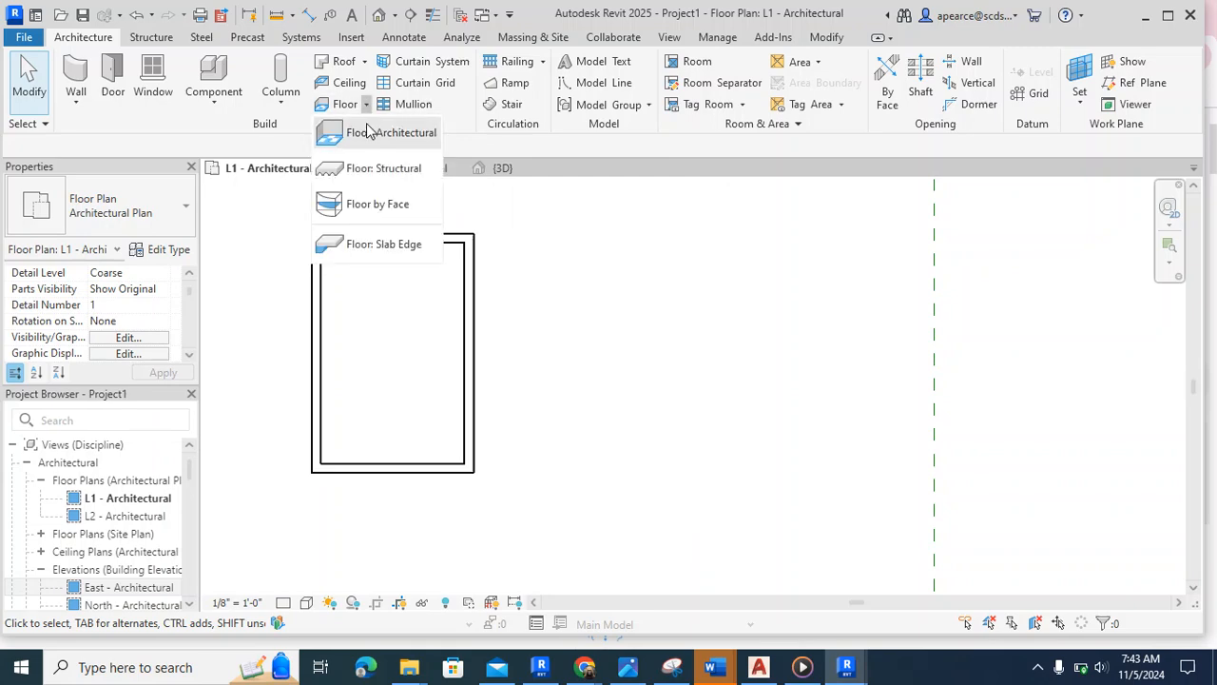
click(369, 134)
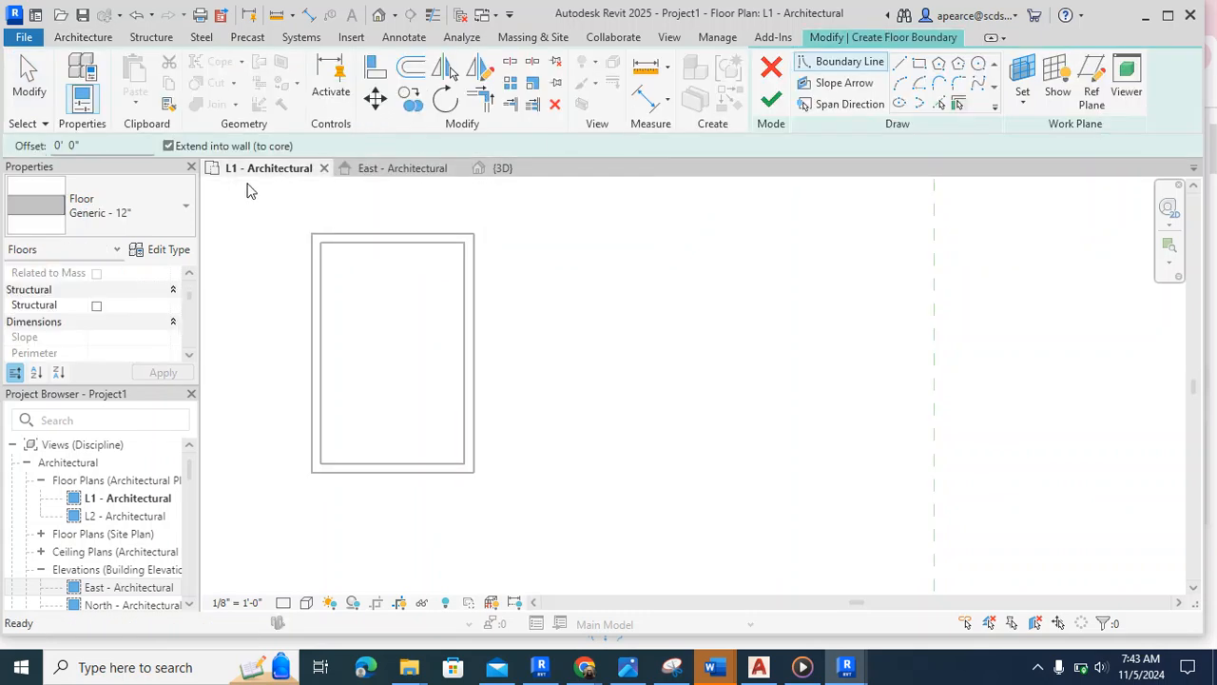
click(142, 201)
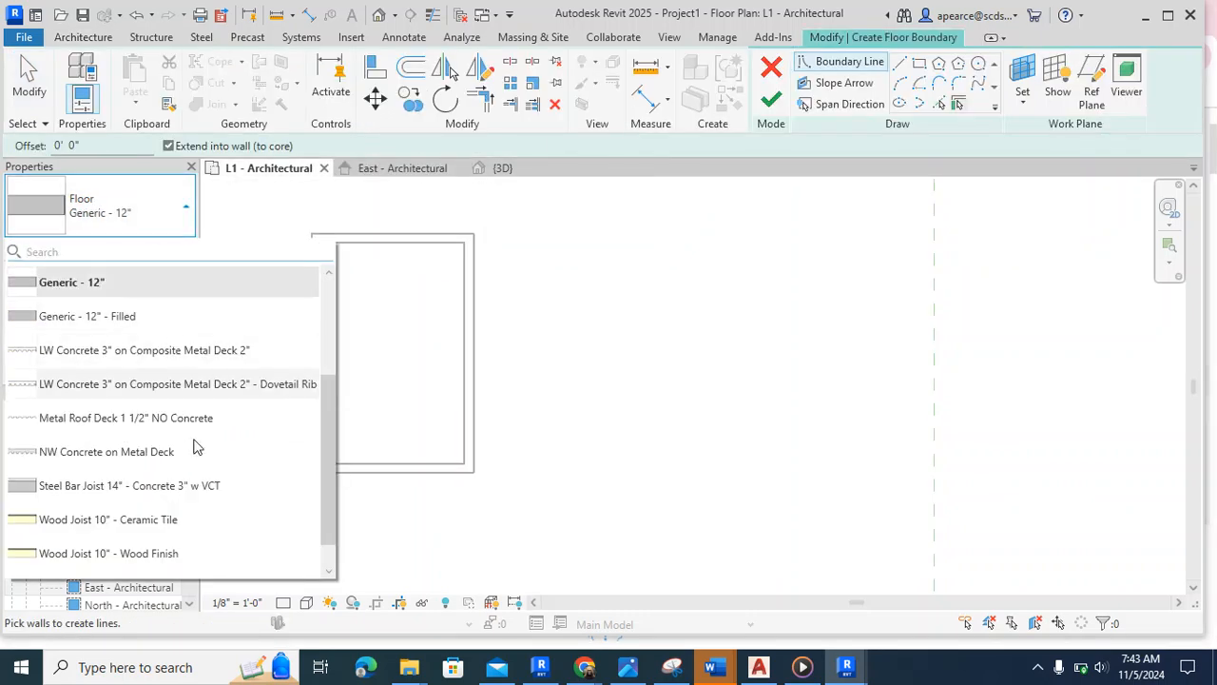
scroll(194, 456, down, 1)
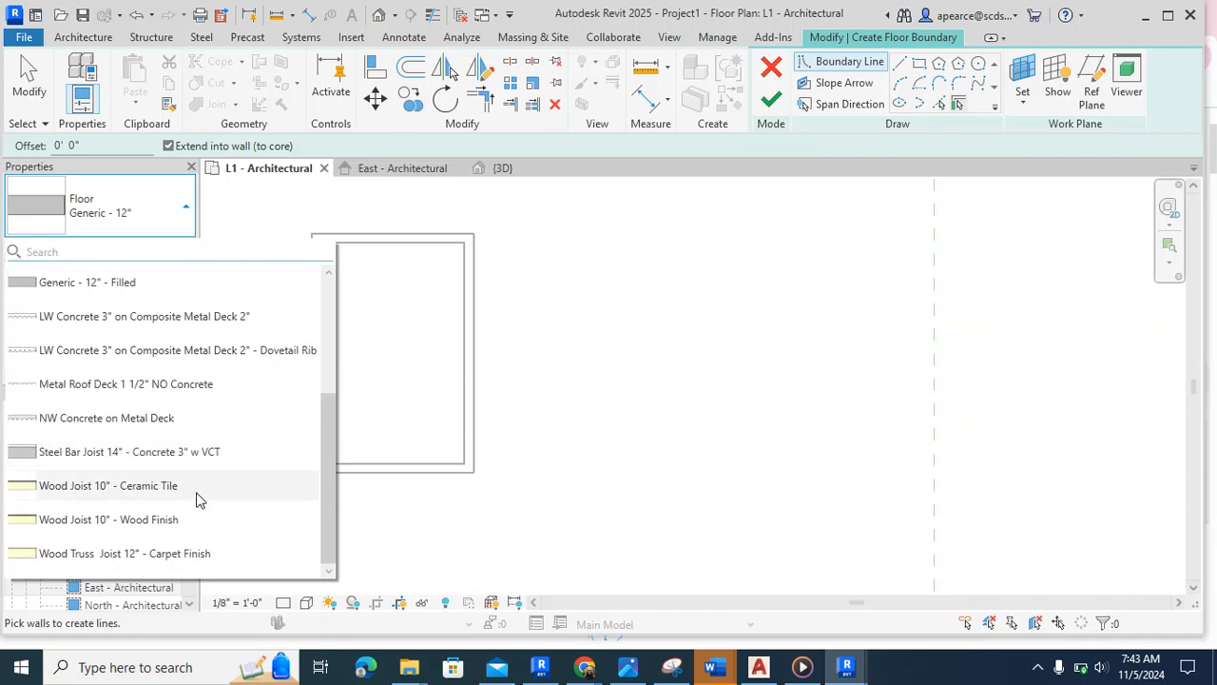
scroll(222, 559, up, 3)
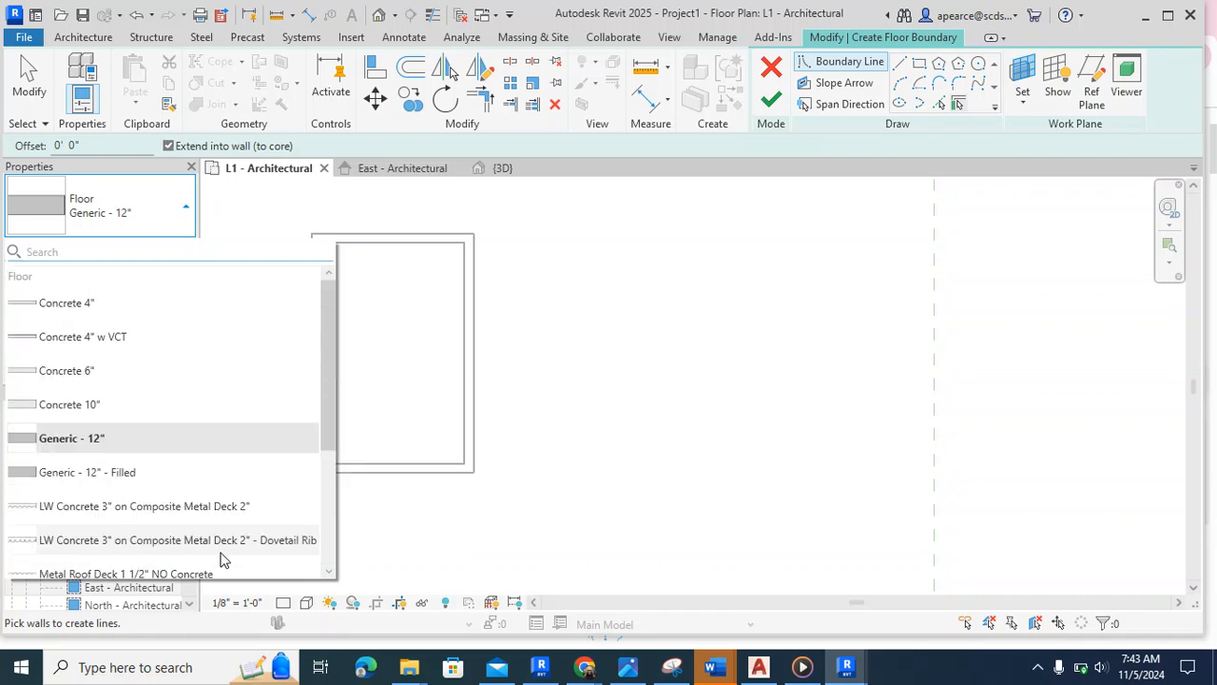
scroll(226, 542, down, 3)
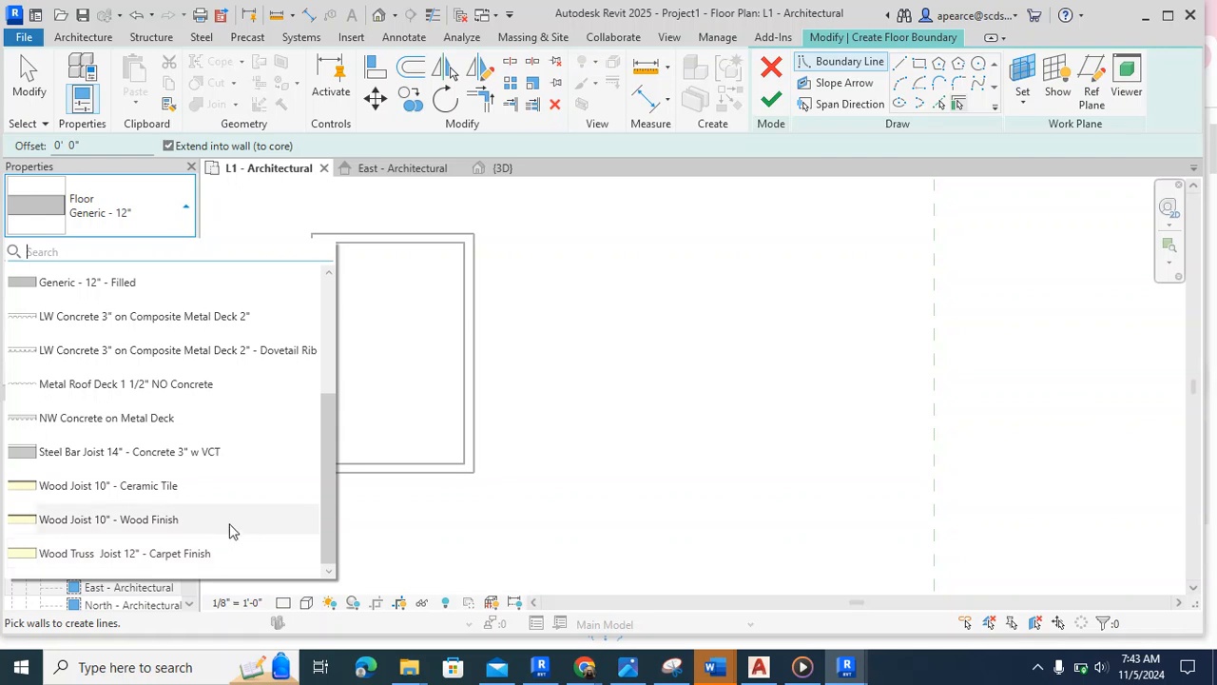
mouse_move(226, 527)
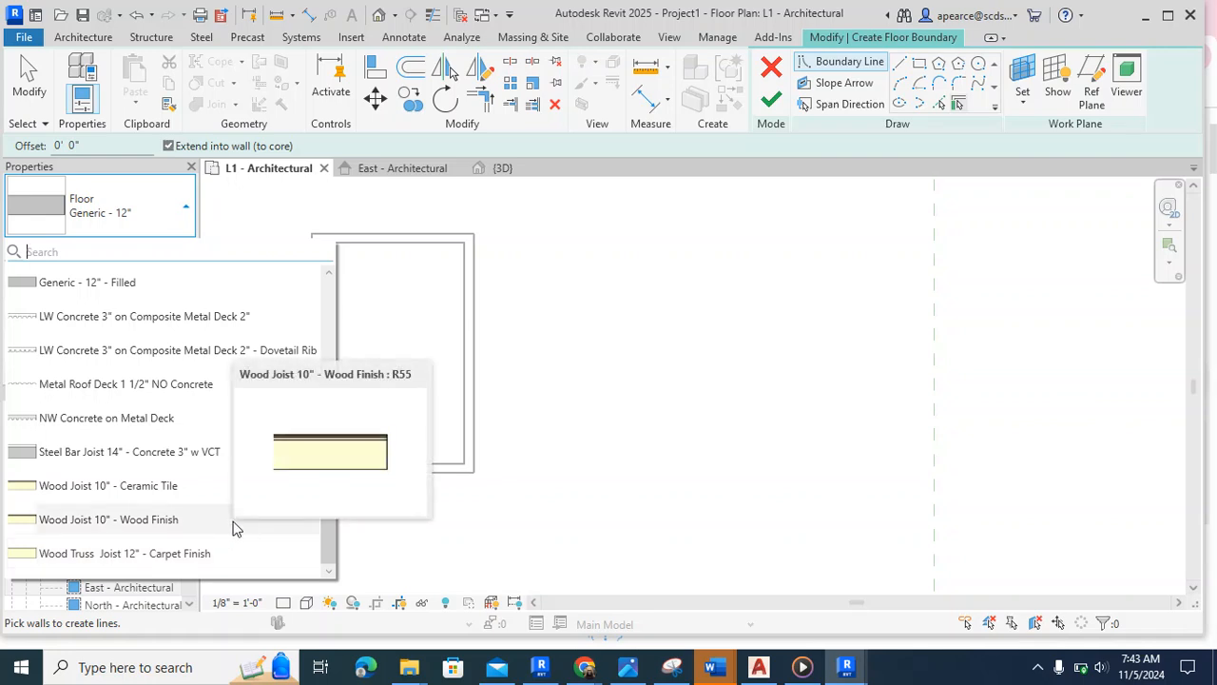
scroll(236, 530, up, 3)
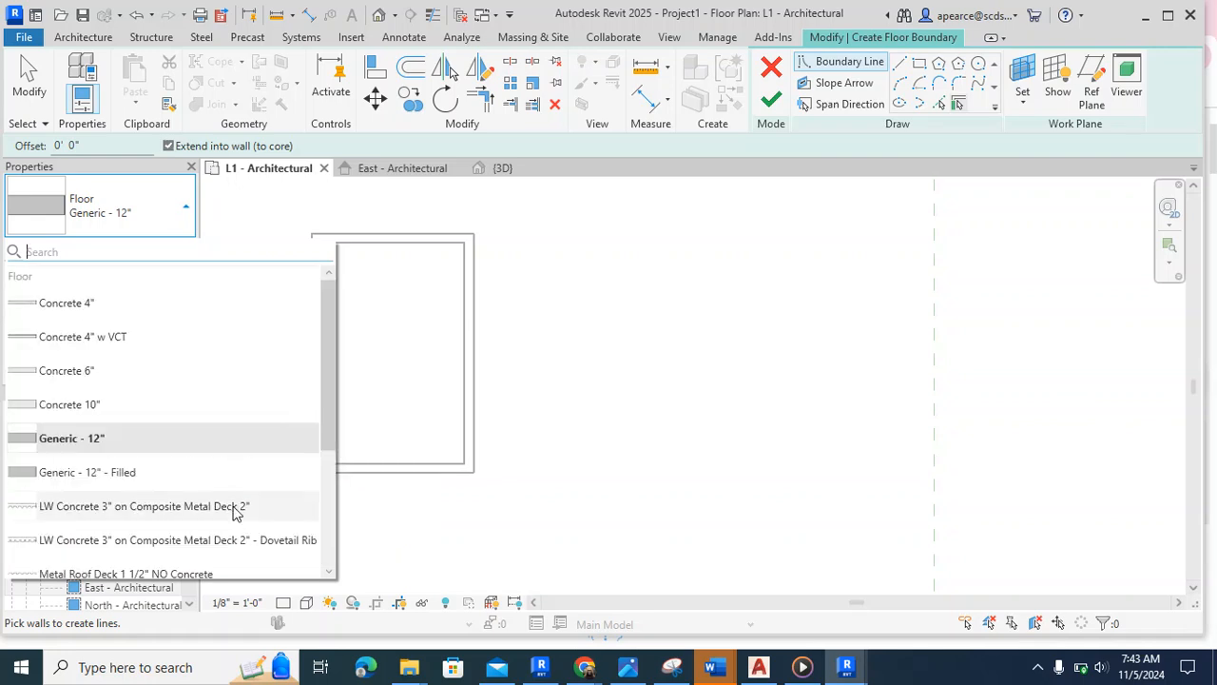
scroll(236, 509, down, 3)
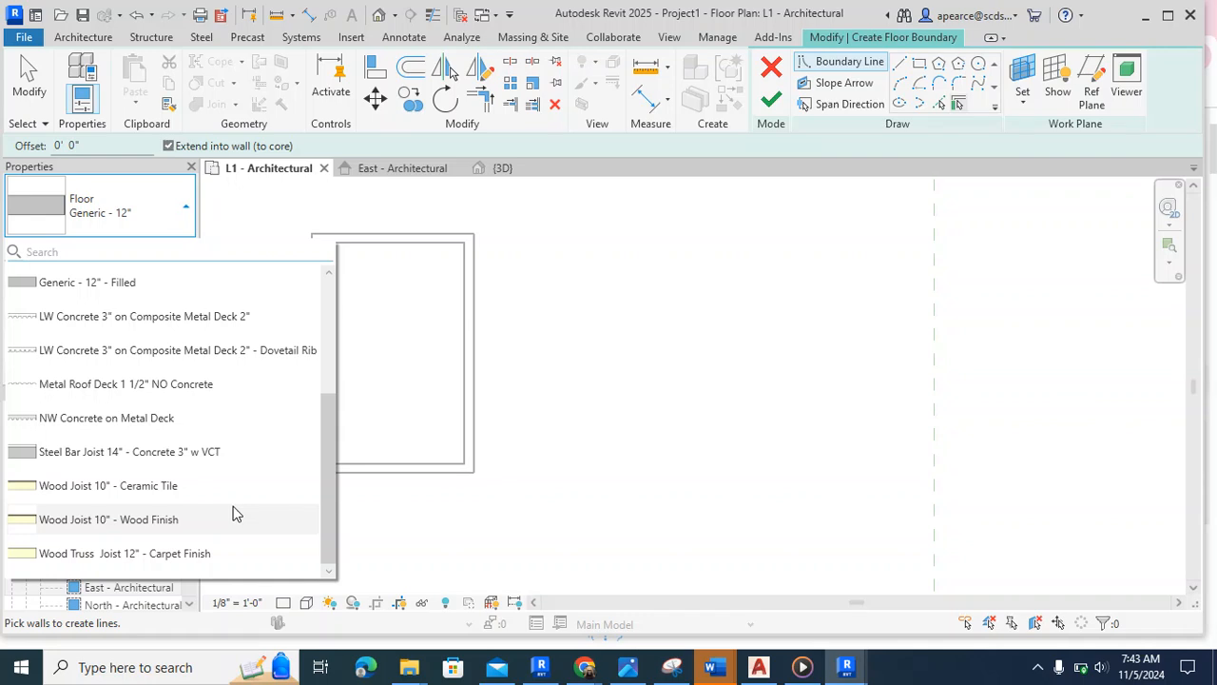
click(185, 522)
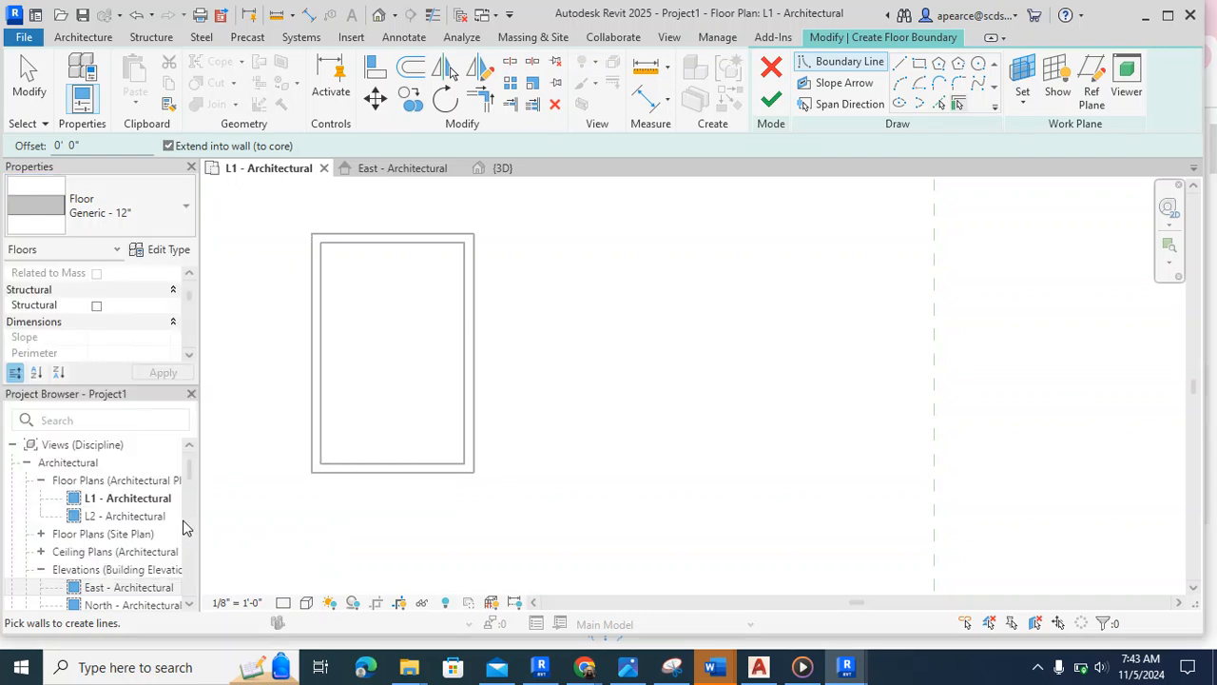
click(123, 538)
scroll(124, 532, down, 2)
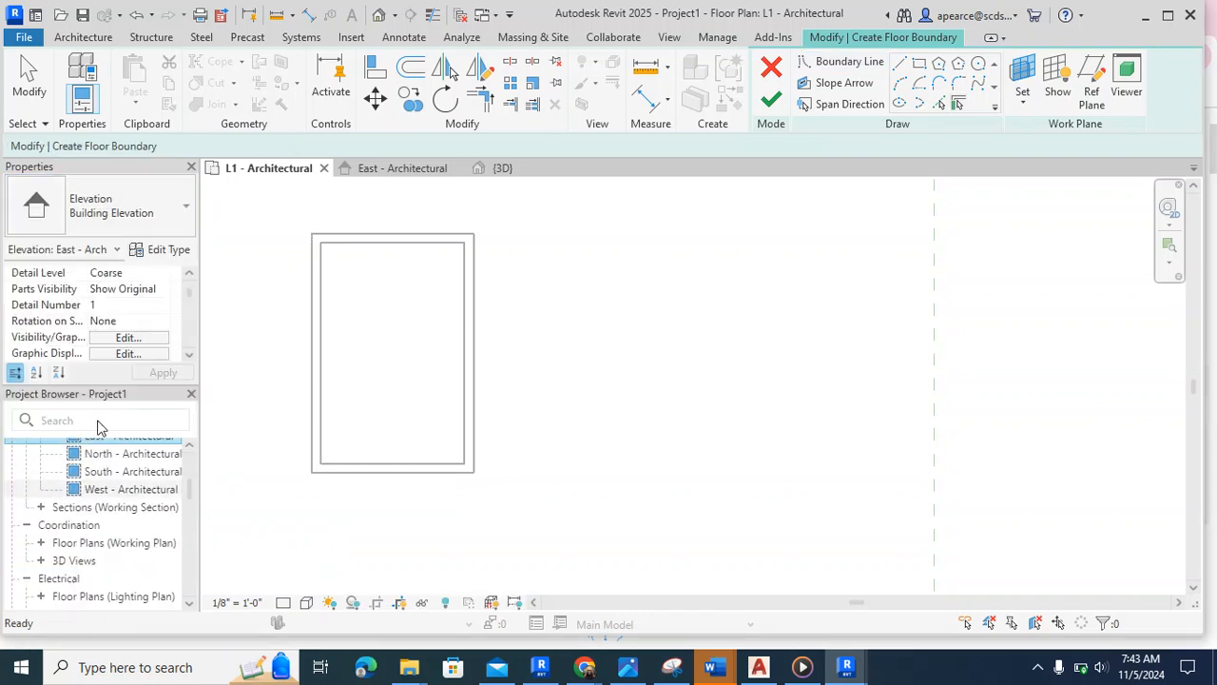
click(90, 38)
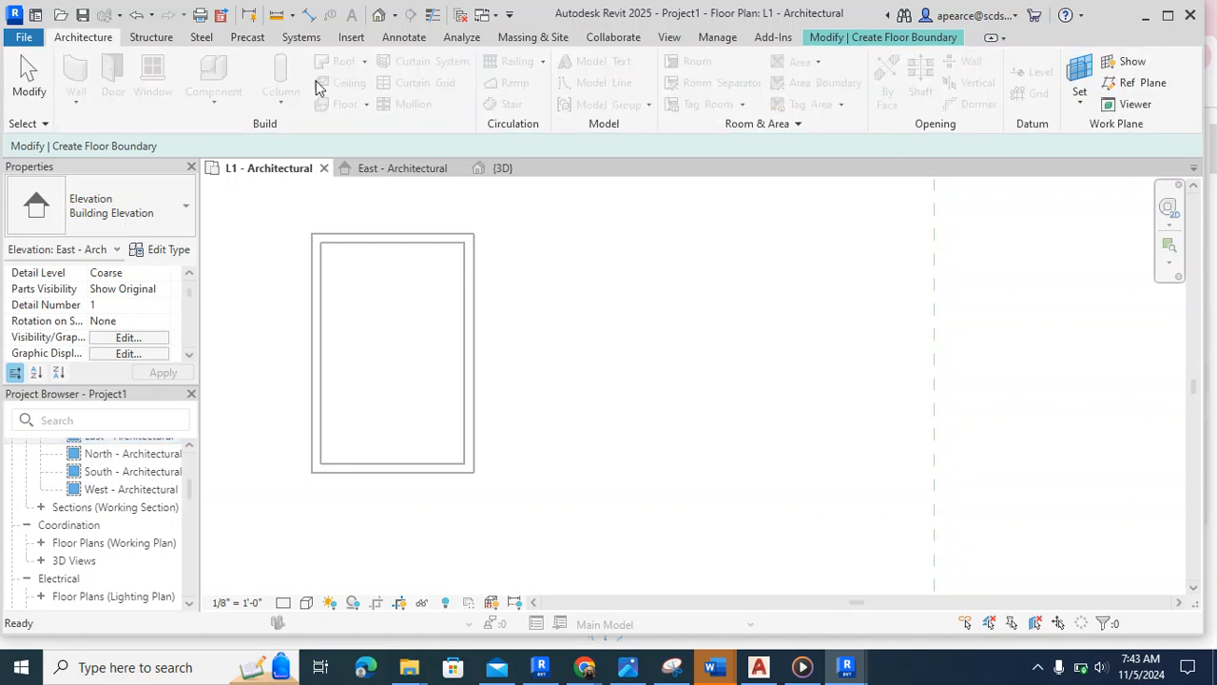
click(827, 38)
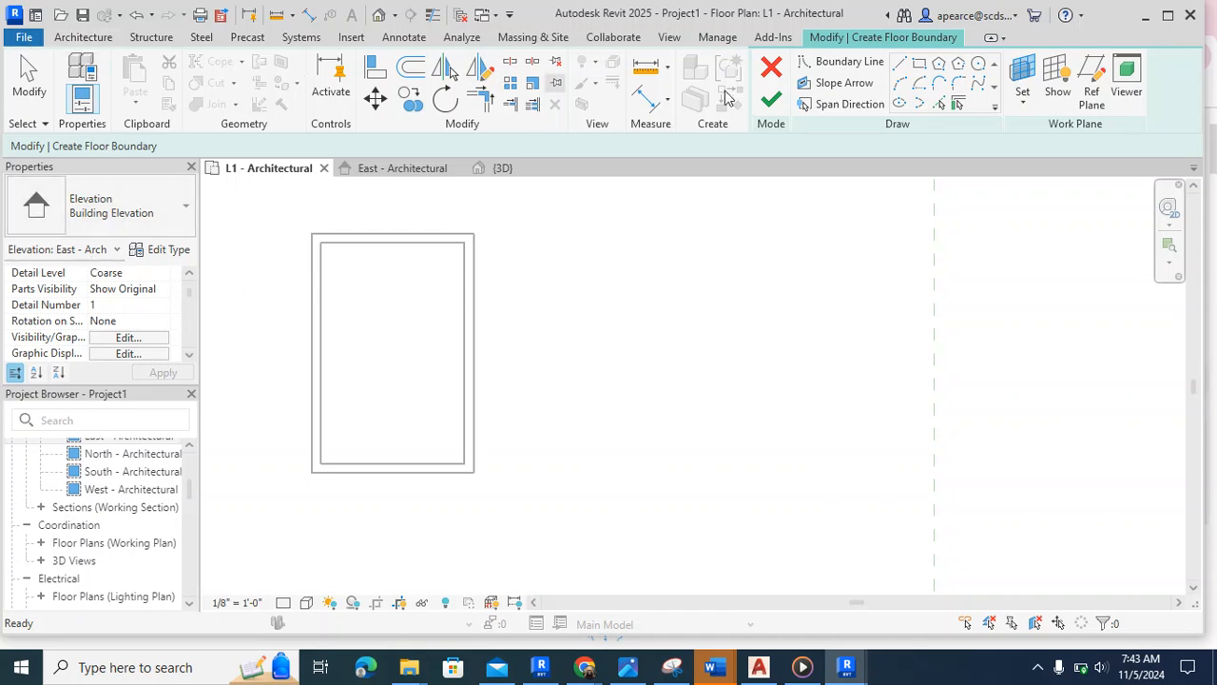
click(774, 68)
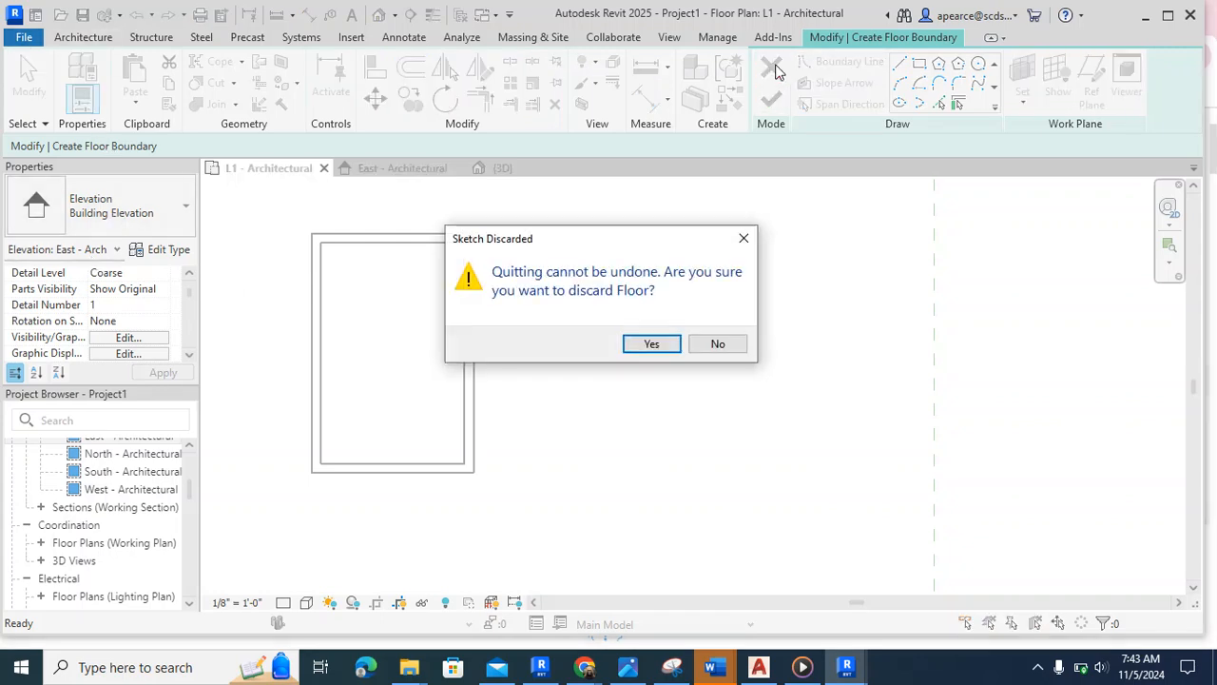
click(655, 345)
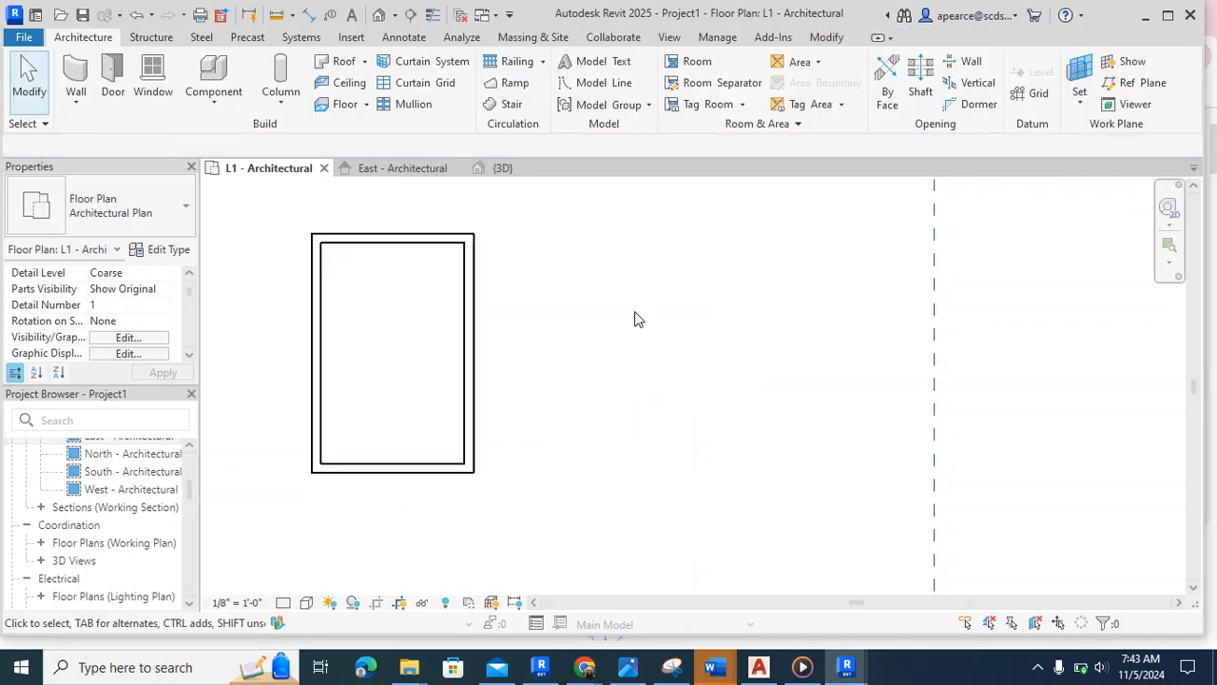
- Start an architectural floor on the L1 plan using the Wood Joist 10" - Wood Finish type
click(364, 107)
click(357, 138)
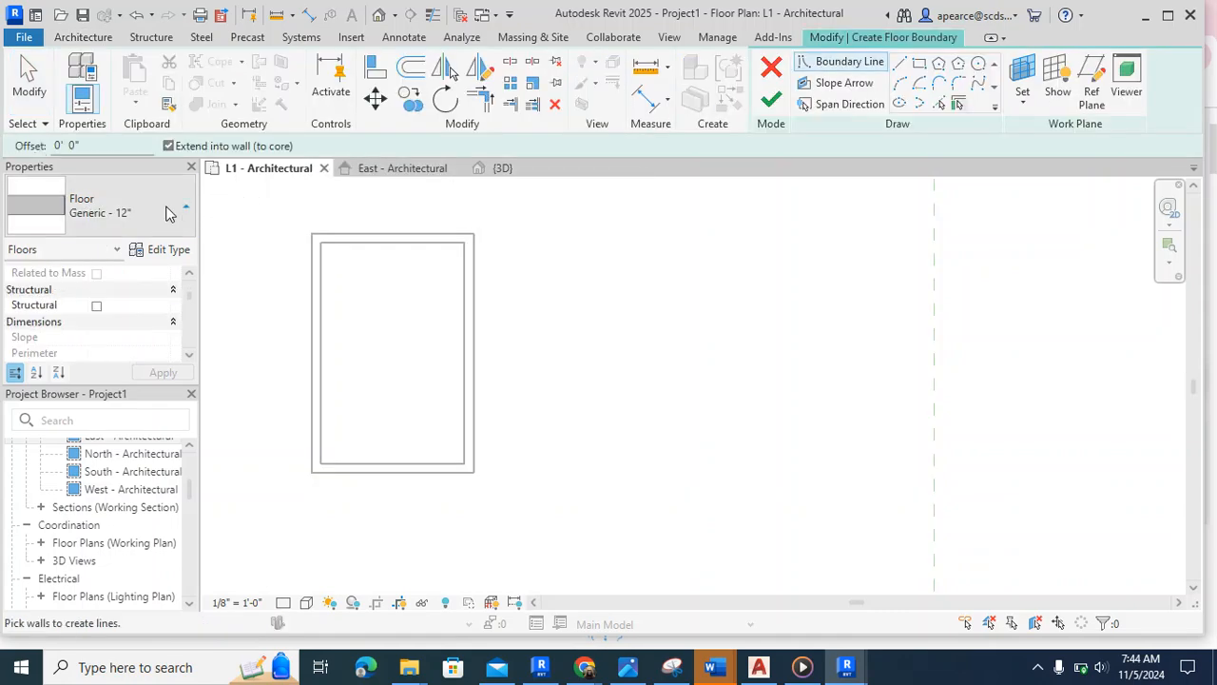
click(186, 205)
scroll(160, 375, down, 1)
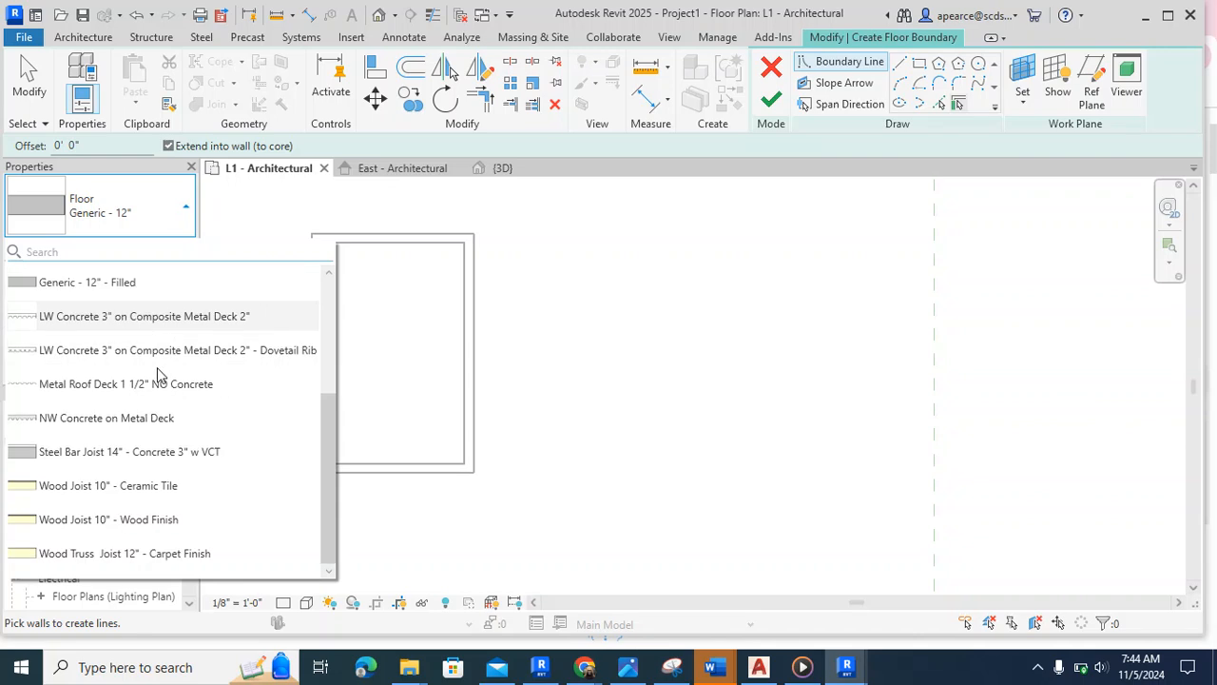
click(174, 523)
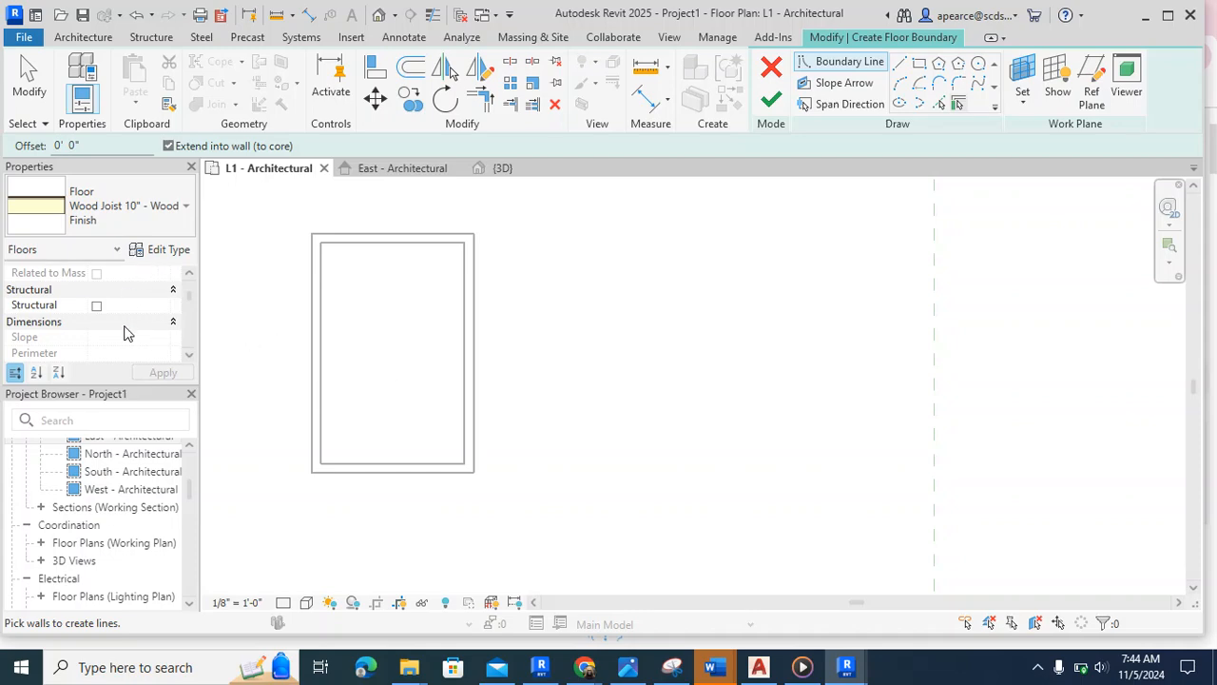
- Duplicate the Wood Joist 10" - Wood Finish floor type under the name floor 1
click(169, 250)
click(664, 215)
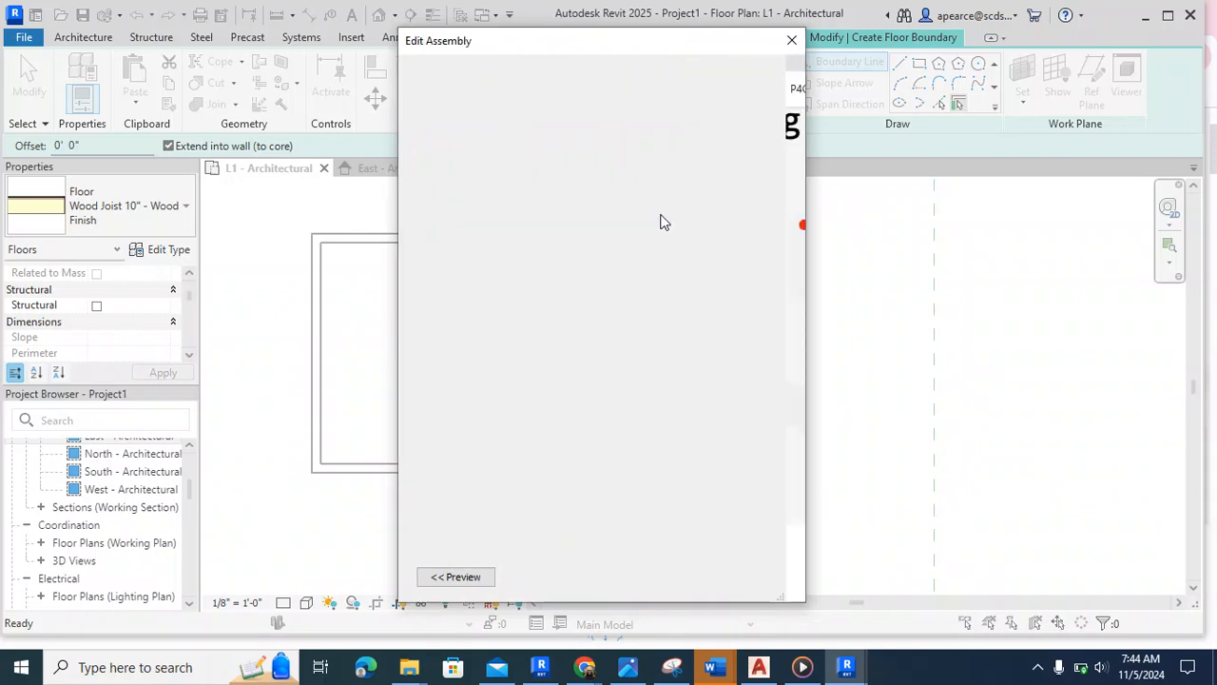
click(649, 533)
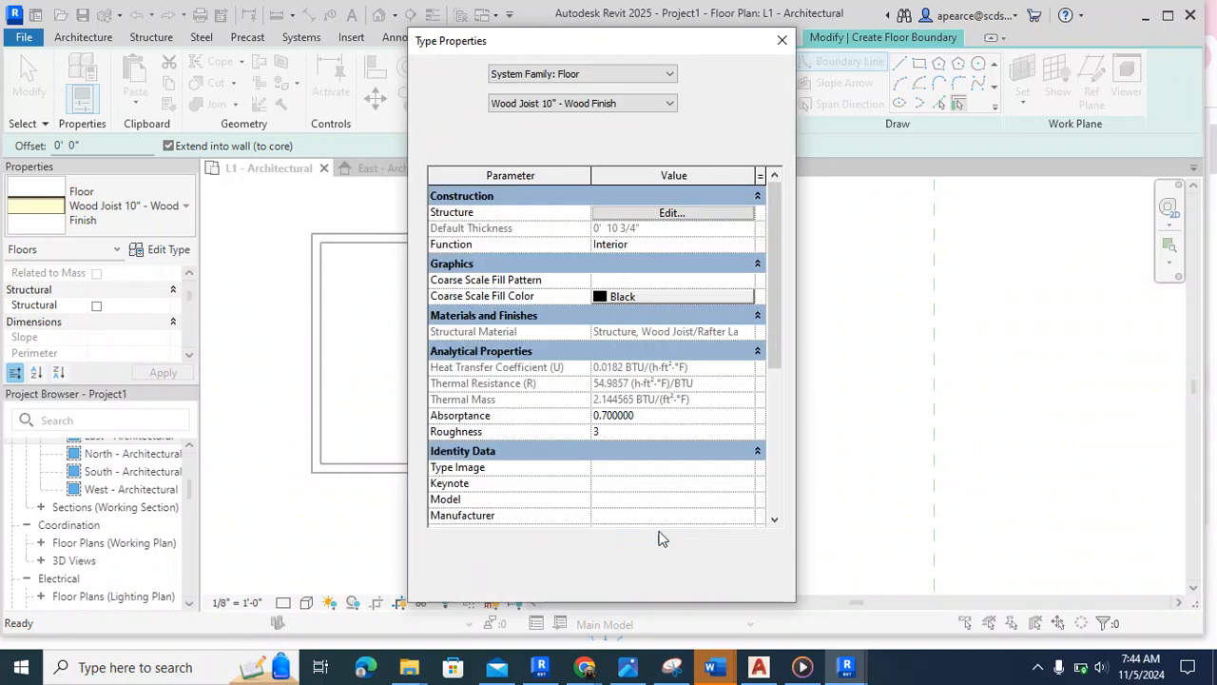
click(718, 103)
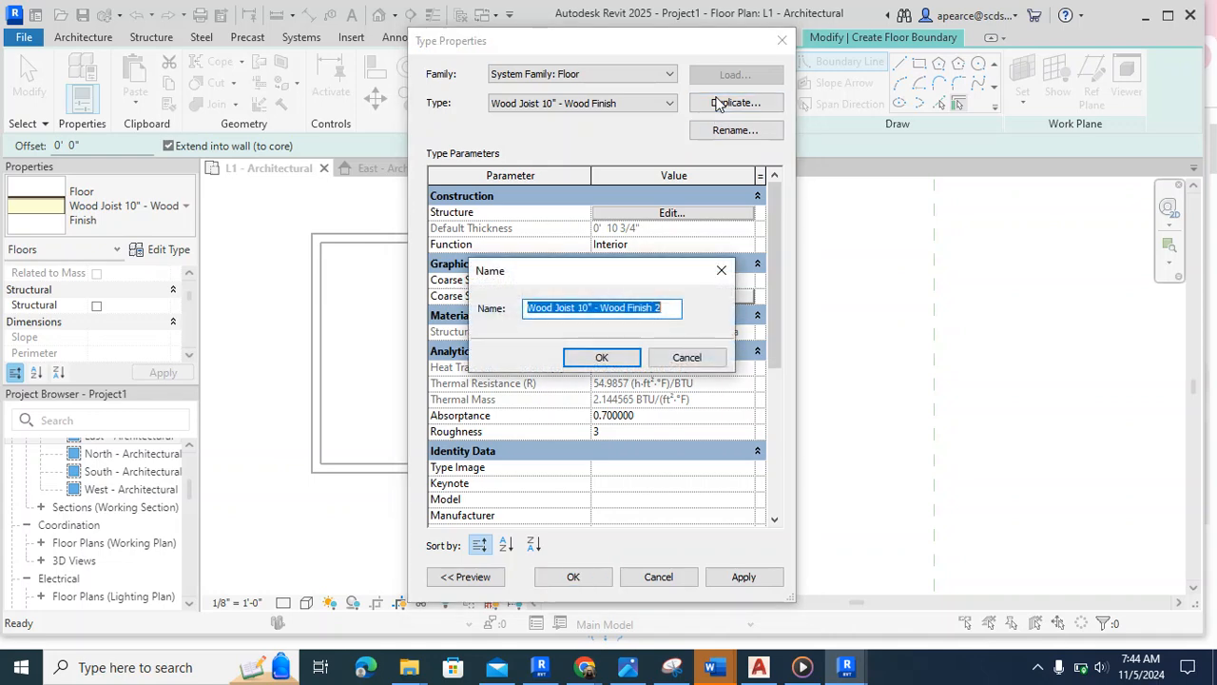
text(floor)
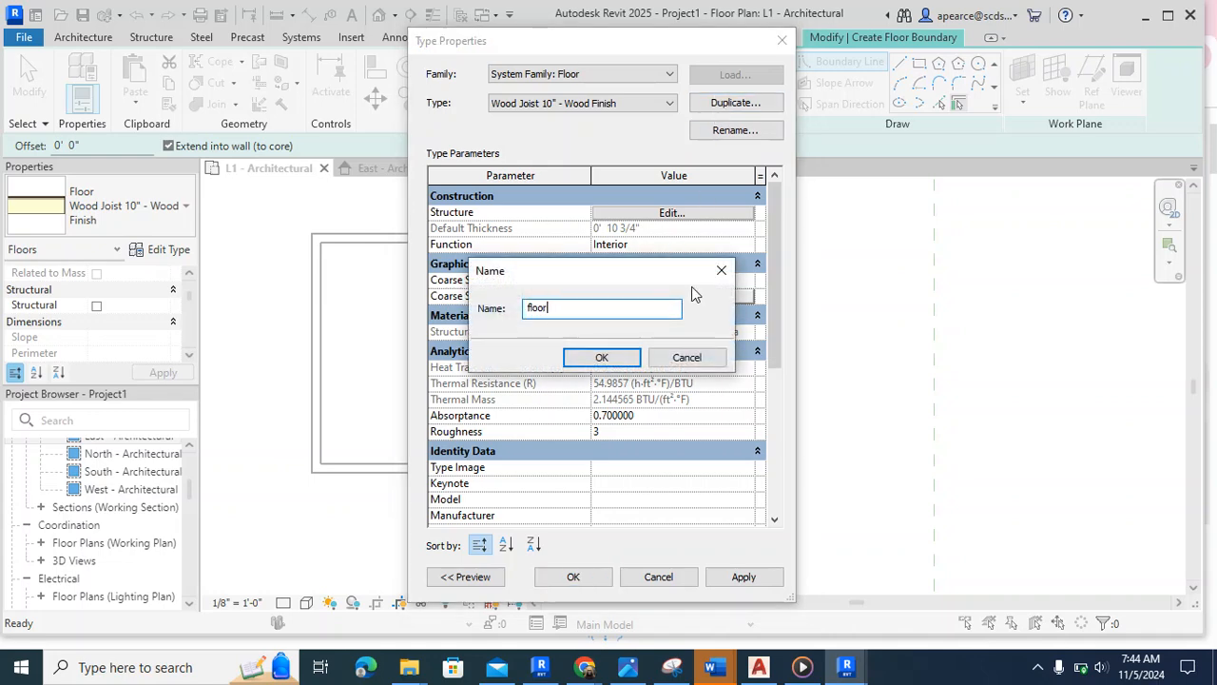
click(612, 357)
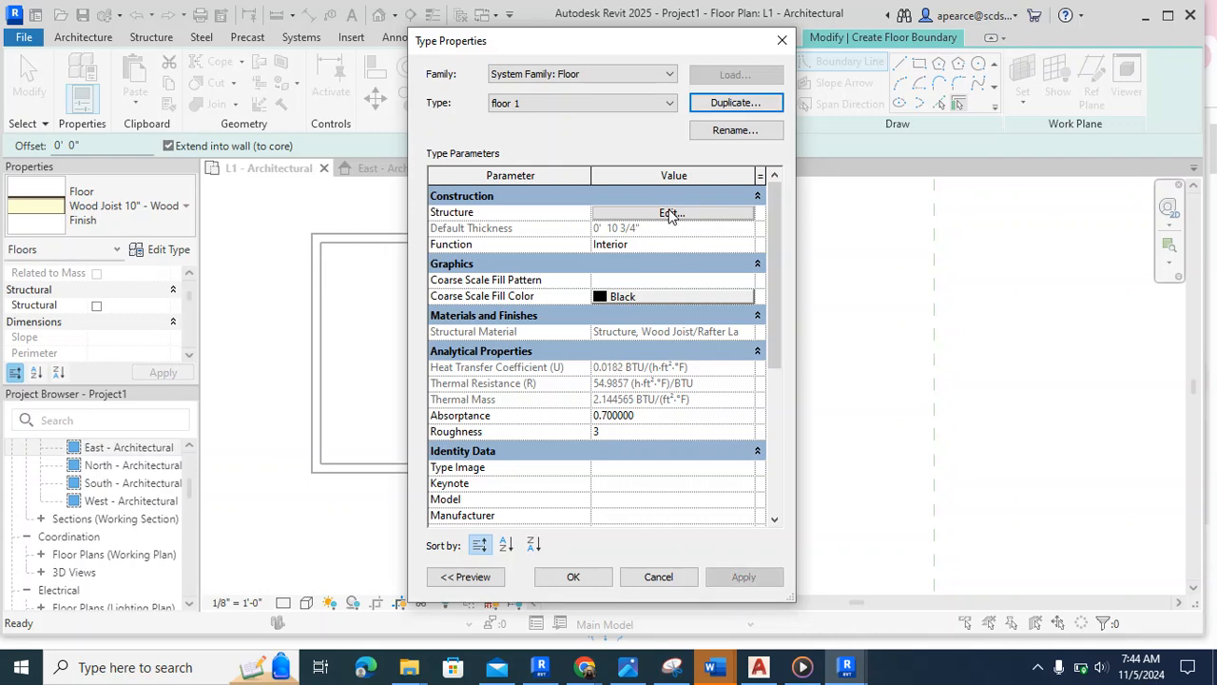
- Delete the oak flooring finish layer and the plywood structure layer from the floor 1 assembly
click(671, 213)
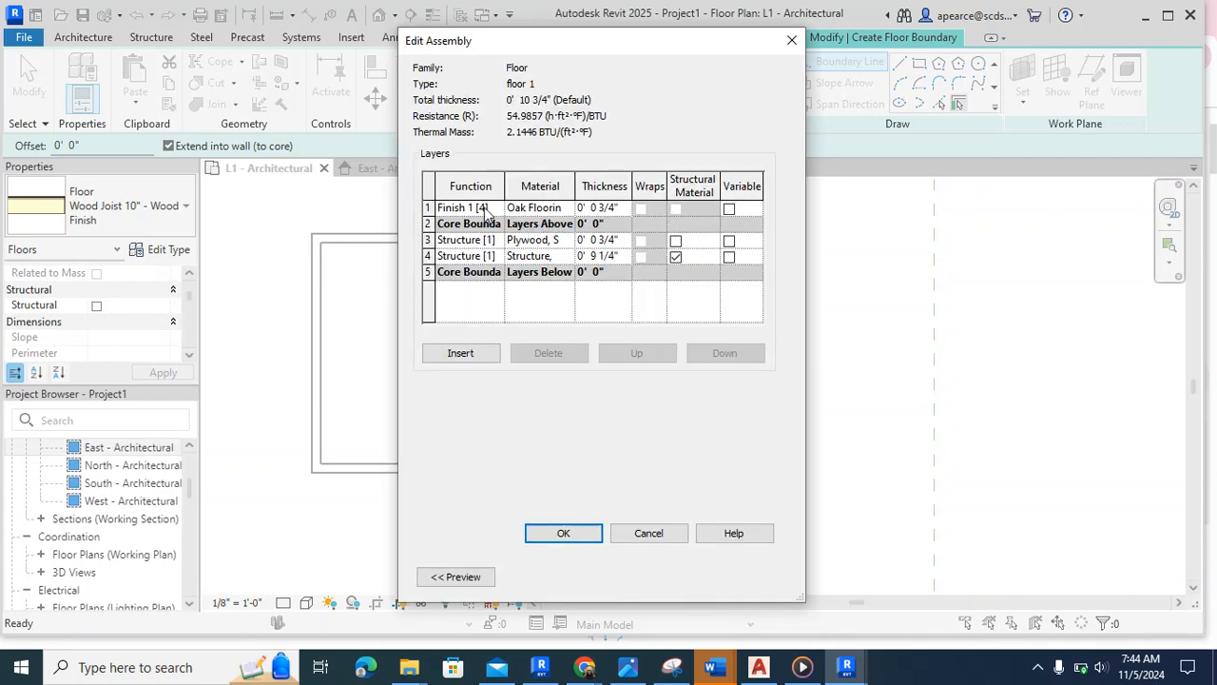
click(453, 208)
click(429, 207)
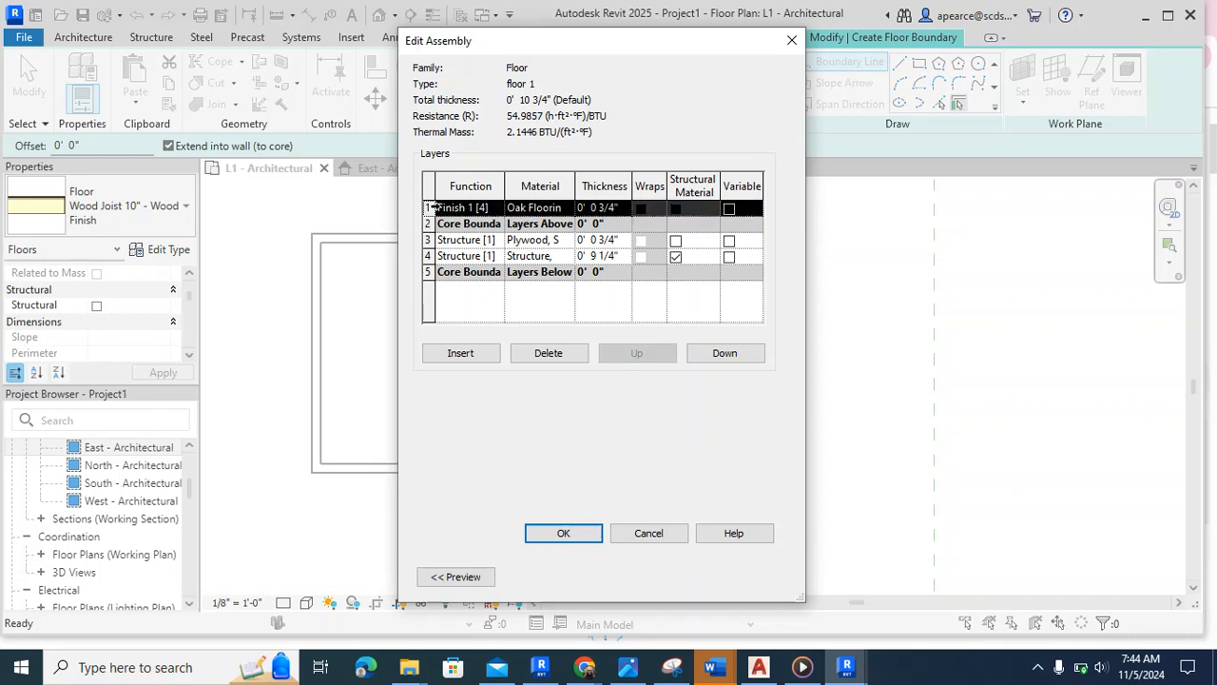
click(533, 355)
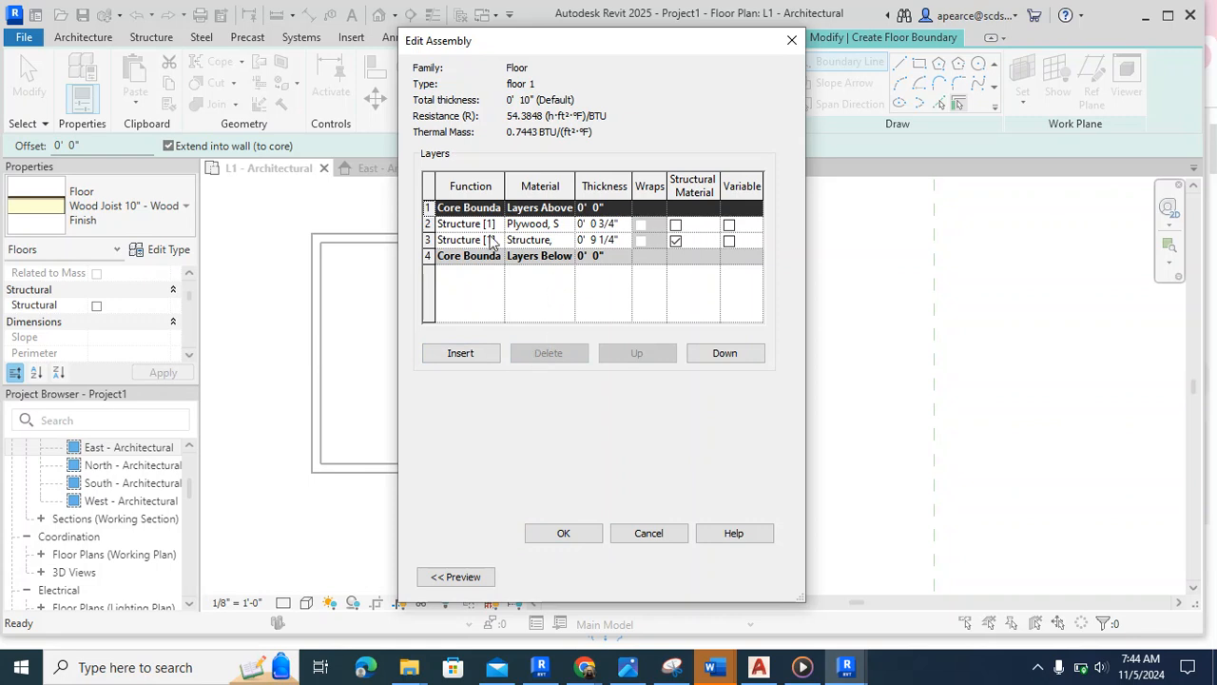
click(433, 224)
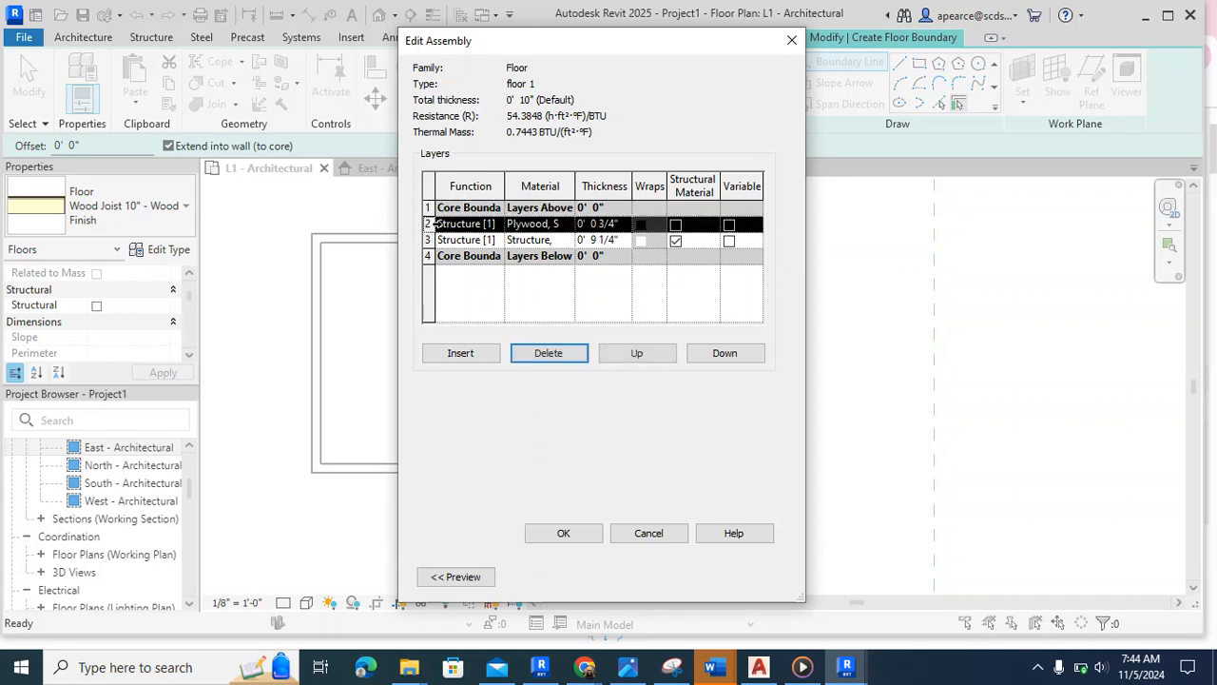
click(541, 354)
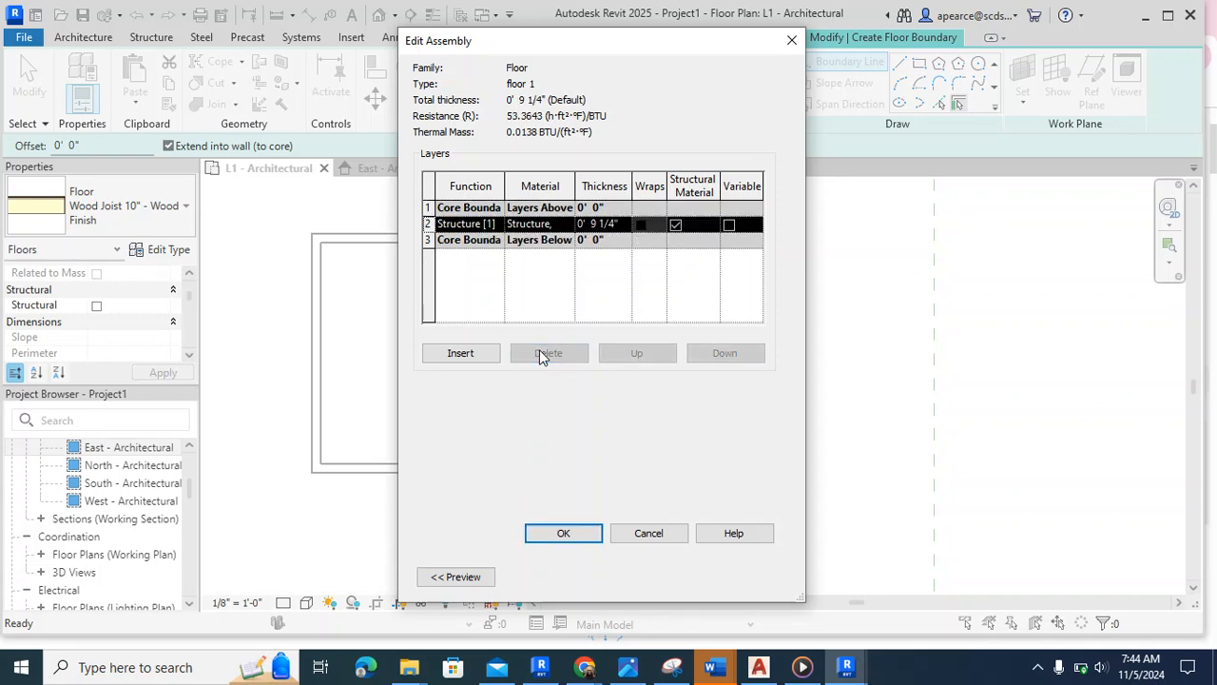
- Assign the Concrete, Precast material to the remaining structure layer of floor 1
click(559, 224)
click(568, 224)
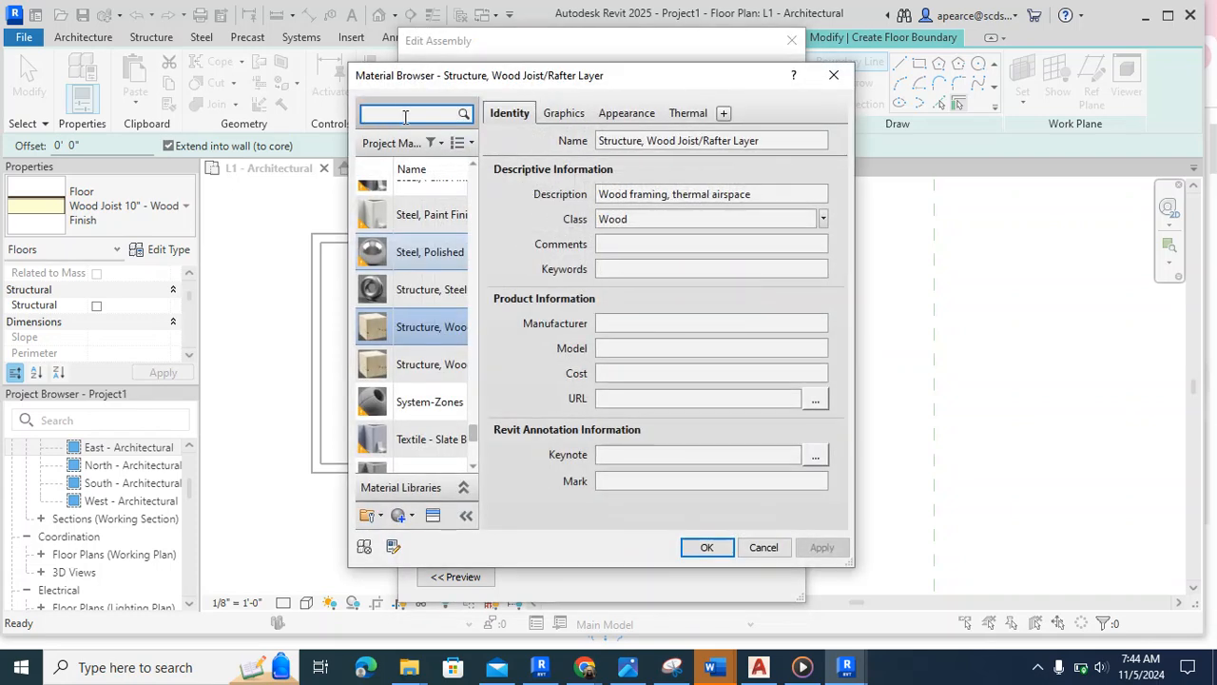
click(405, 115)
text(concrete)
key(Return)
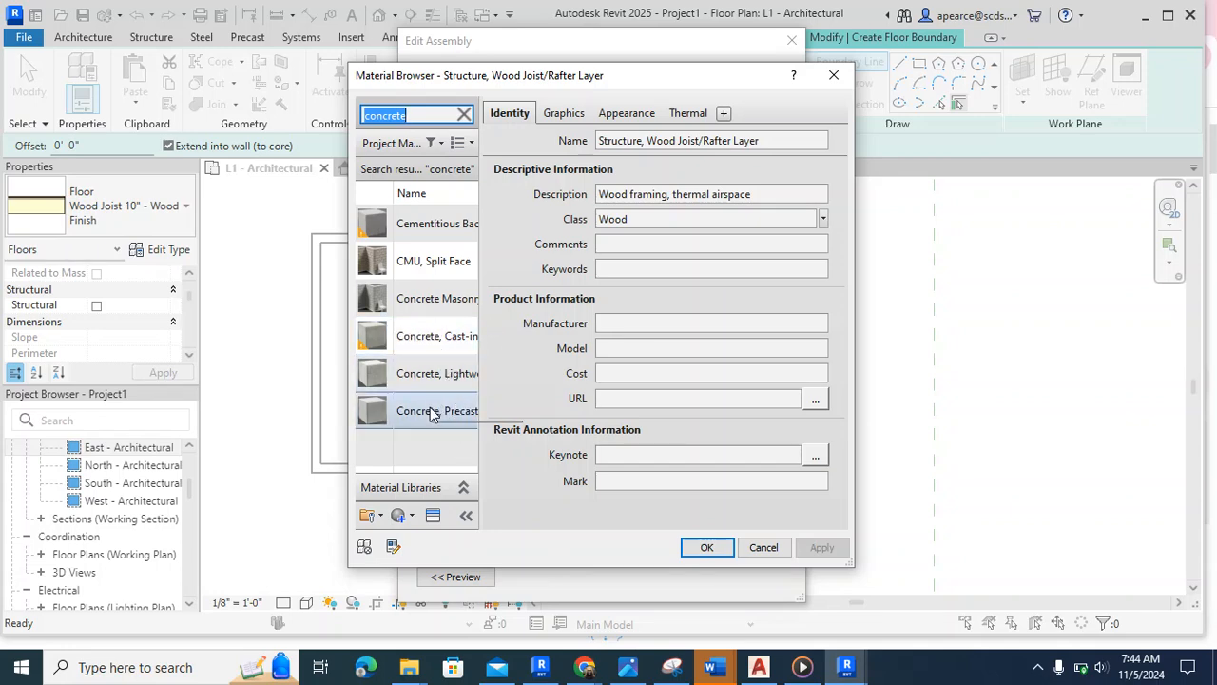
double_click(429, 410)
- Set the concrete structure layer's thickness to 6" and accept the floor 1 type settings
click(616, 223)
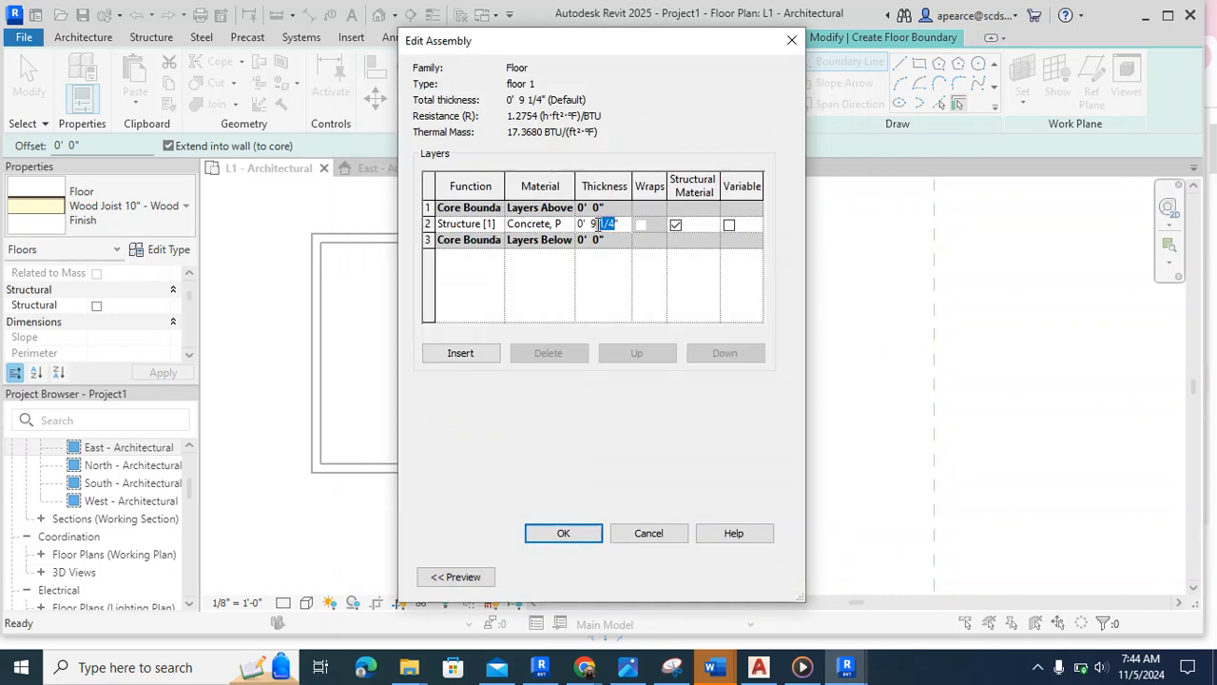
text(6)
click(564, 533)
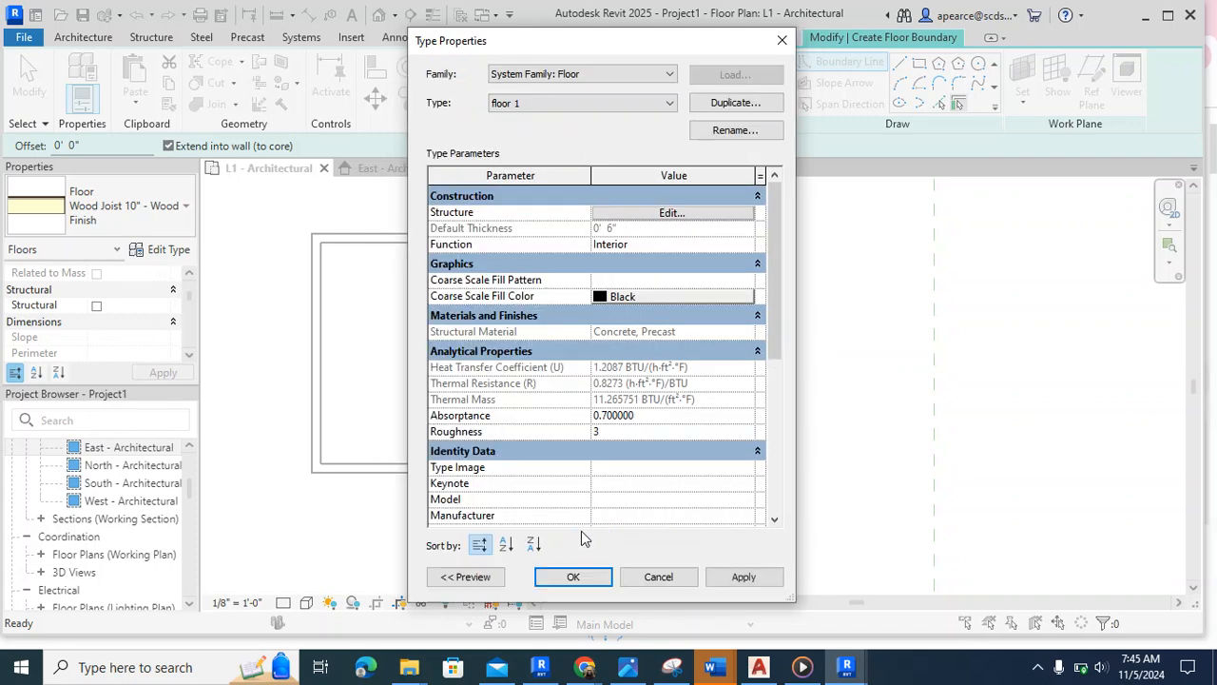
click(576, 576)
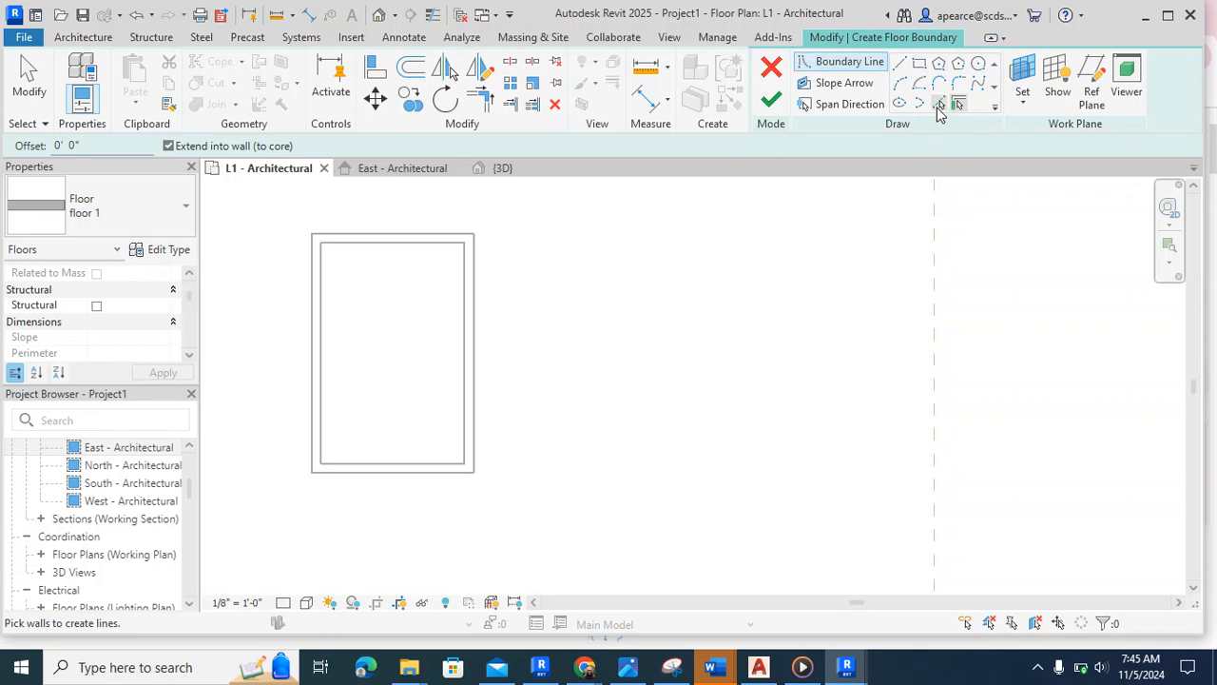
- Sketch the floor 1 boundary as a rectangle between opposite outer corners of the walls and finish the floor
click(919, 63)
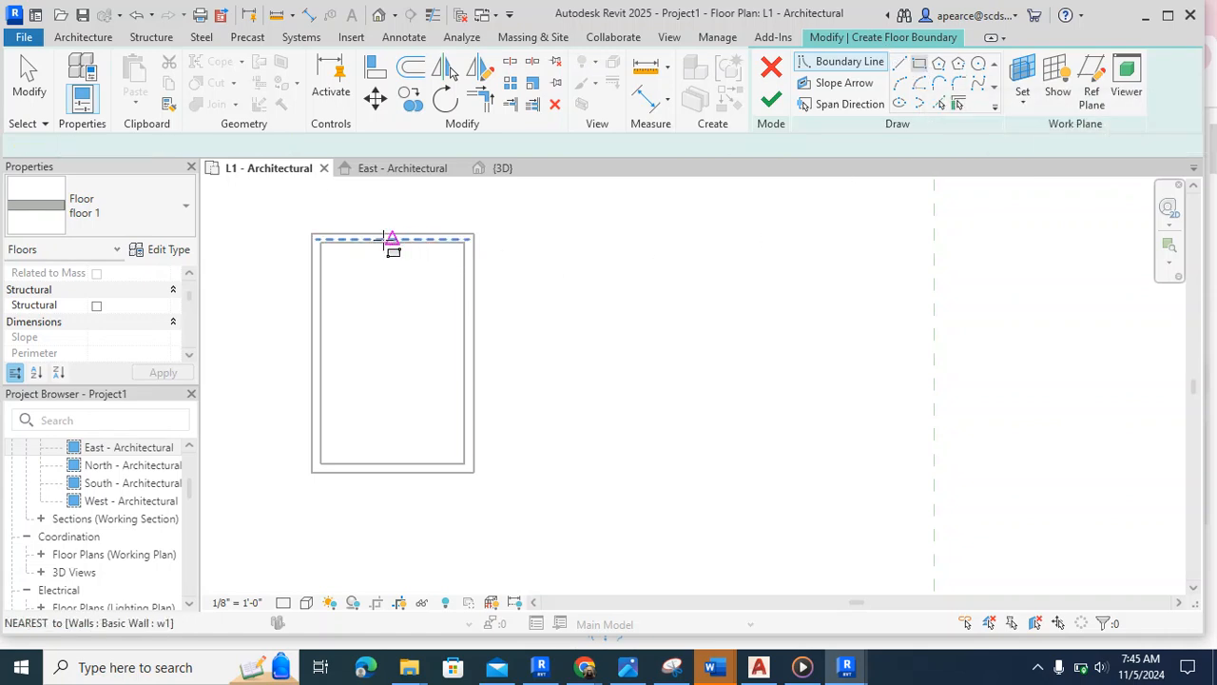
click(312, 234)
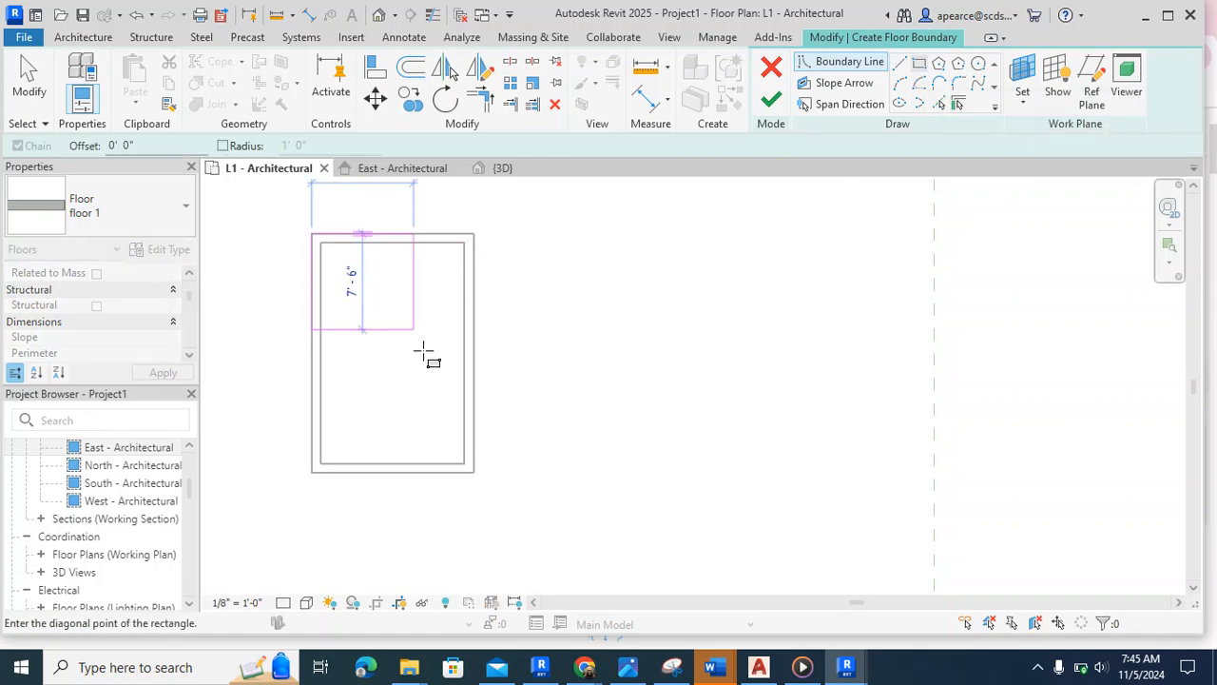
click(474, 472)
click(771, 98)
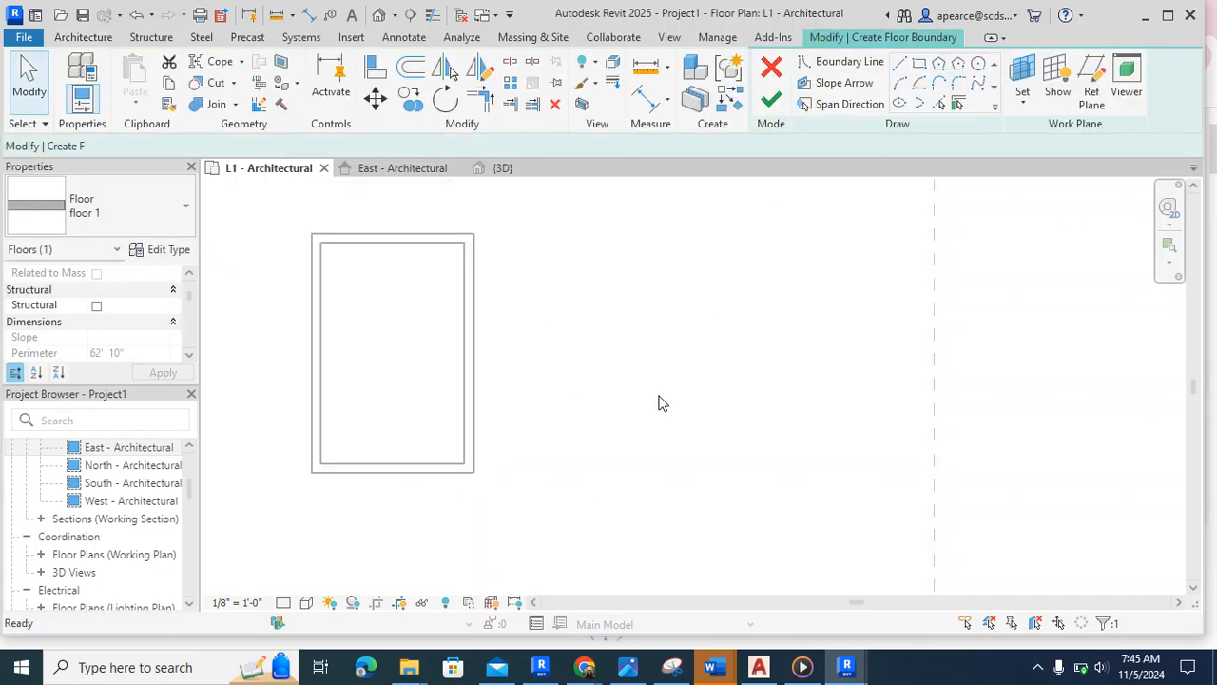
- Examine the new floor beneath the walls in the 3D view, exit the floor sketch, and return to the L1 plan
click(516, 168)
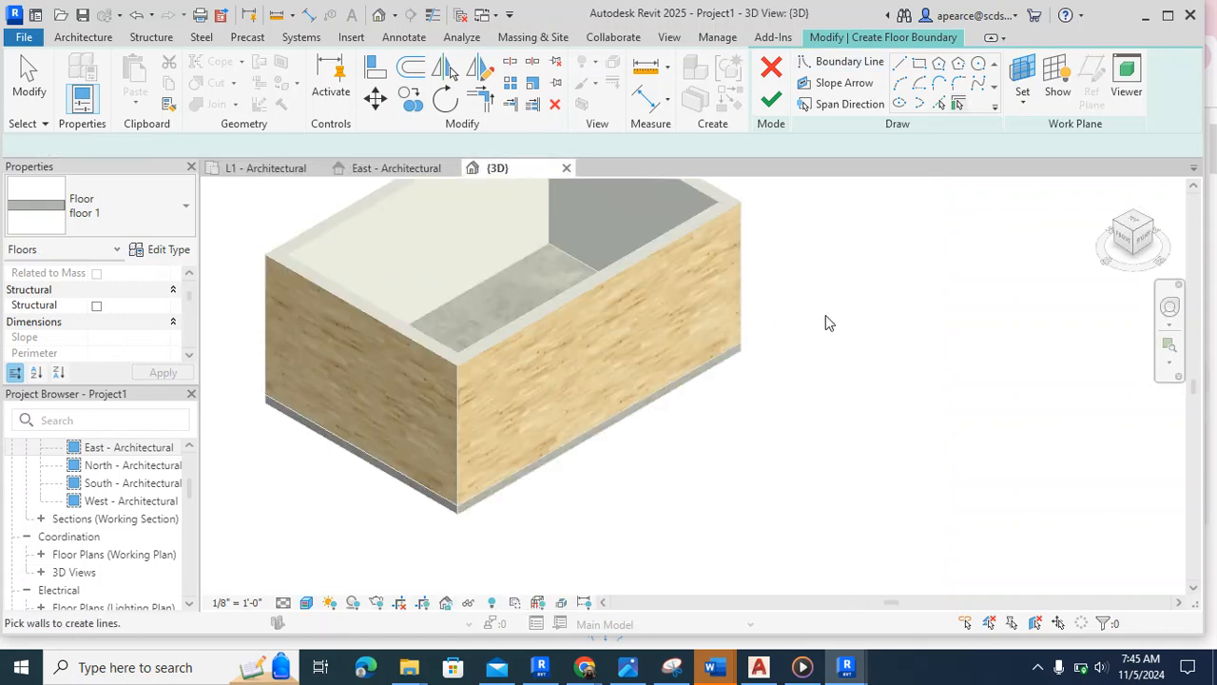
scroll(732, 375, up, 3)
scroll(732, 385, down, 2)
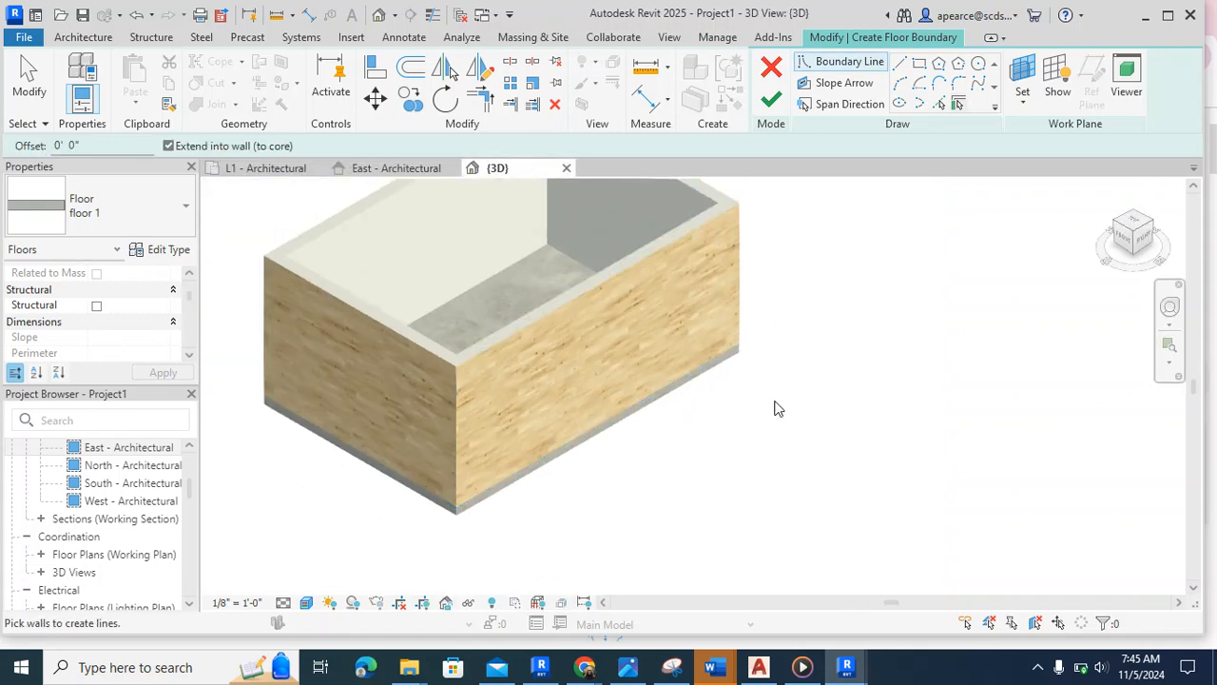
middle_drag(777, 407, 869, 479)
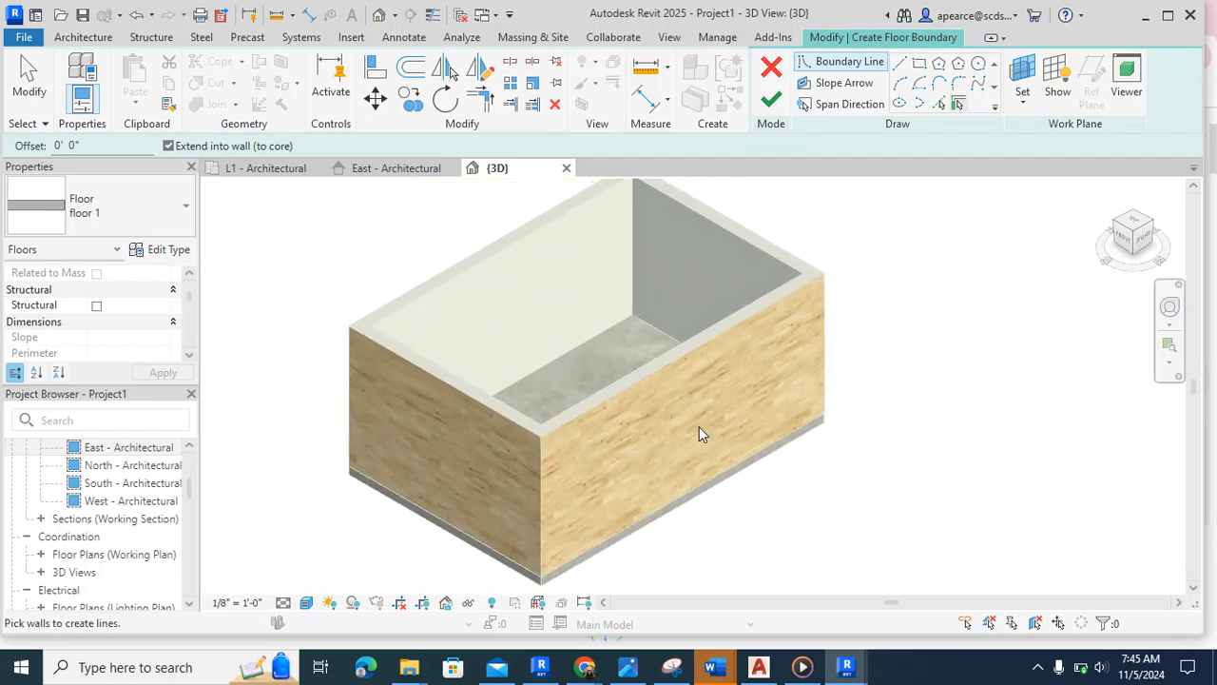
click(283, 175)
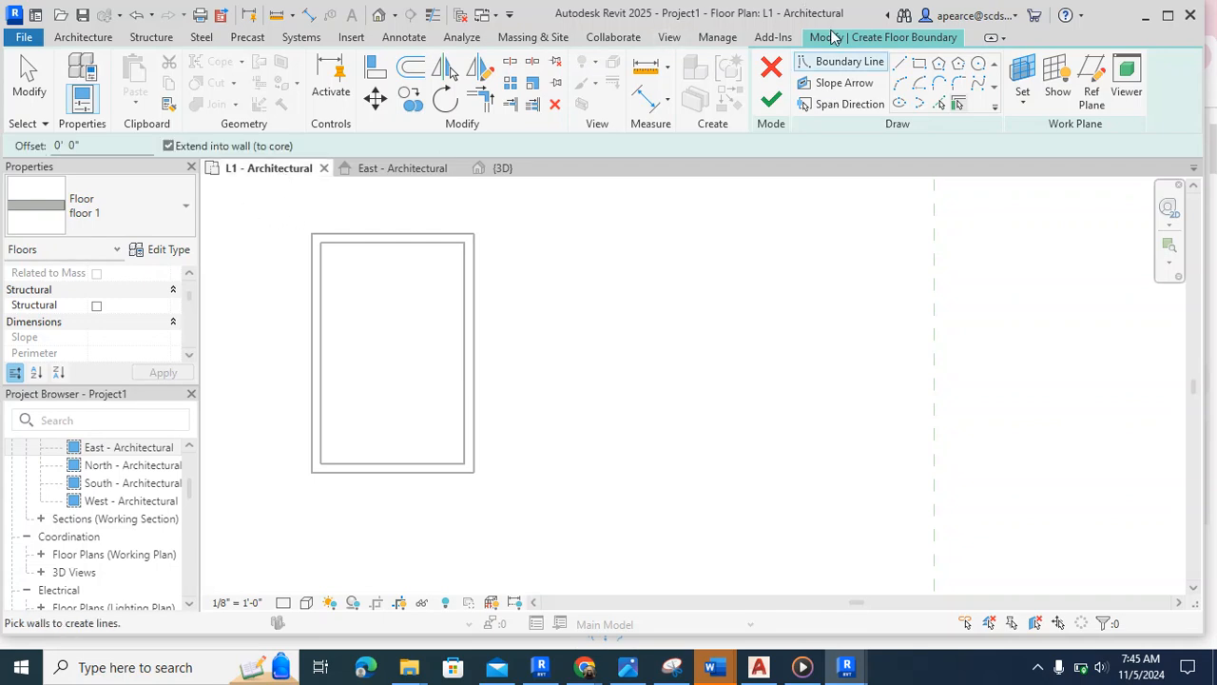
click(772, 68)
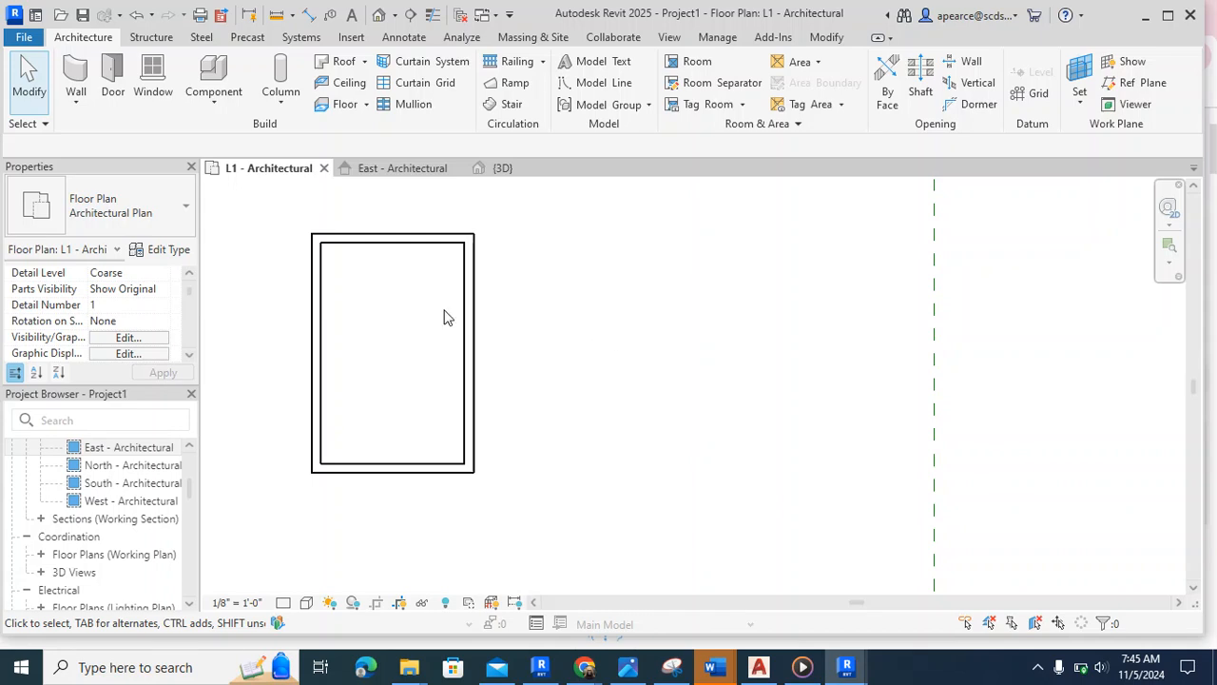
click(496, 167)
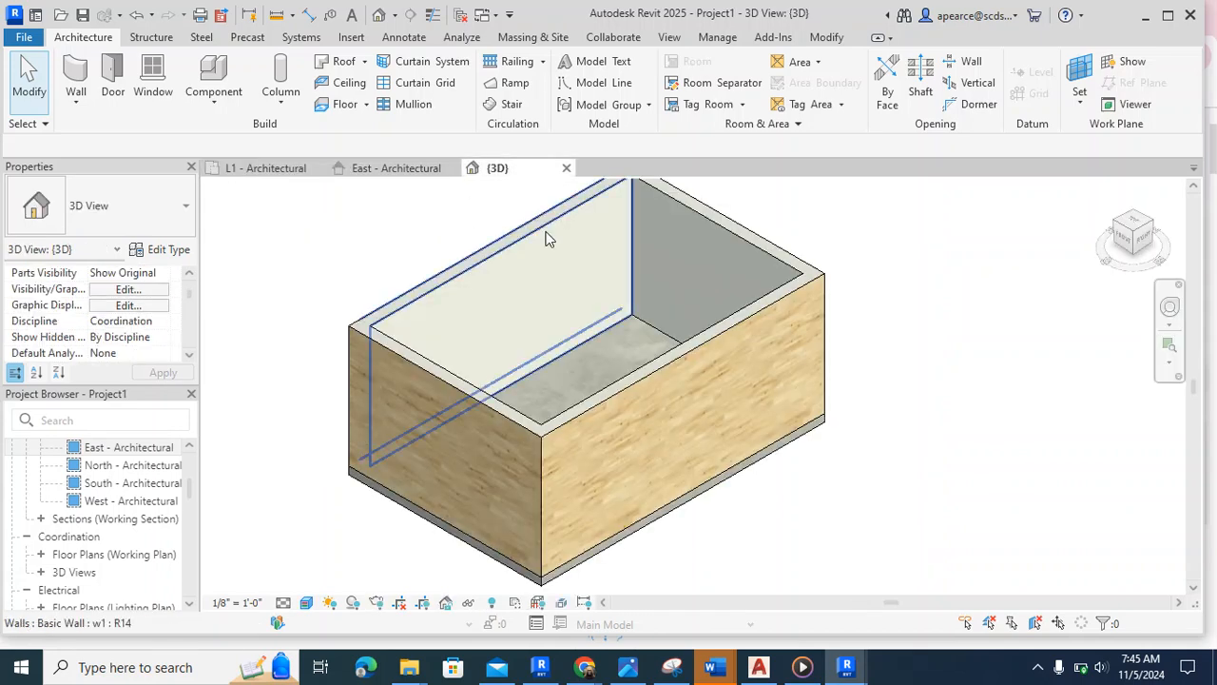
click(280, 169)
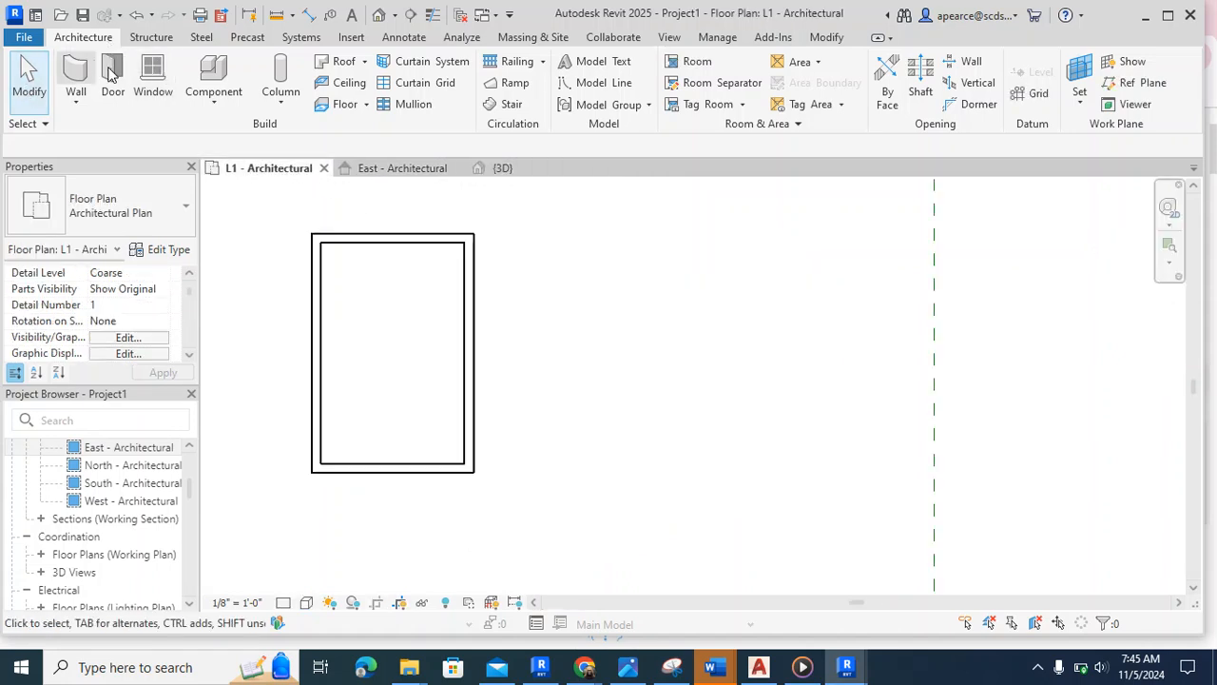
- Start a Roof by Footprint and agree to move it to level L2
click(364, 61)
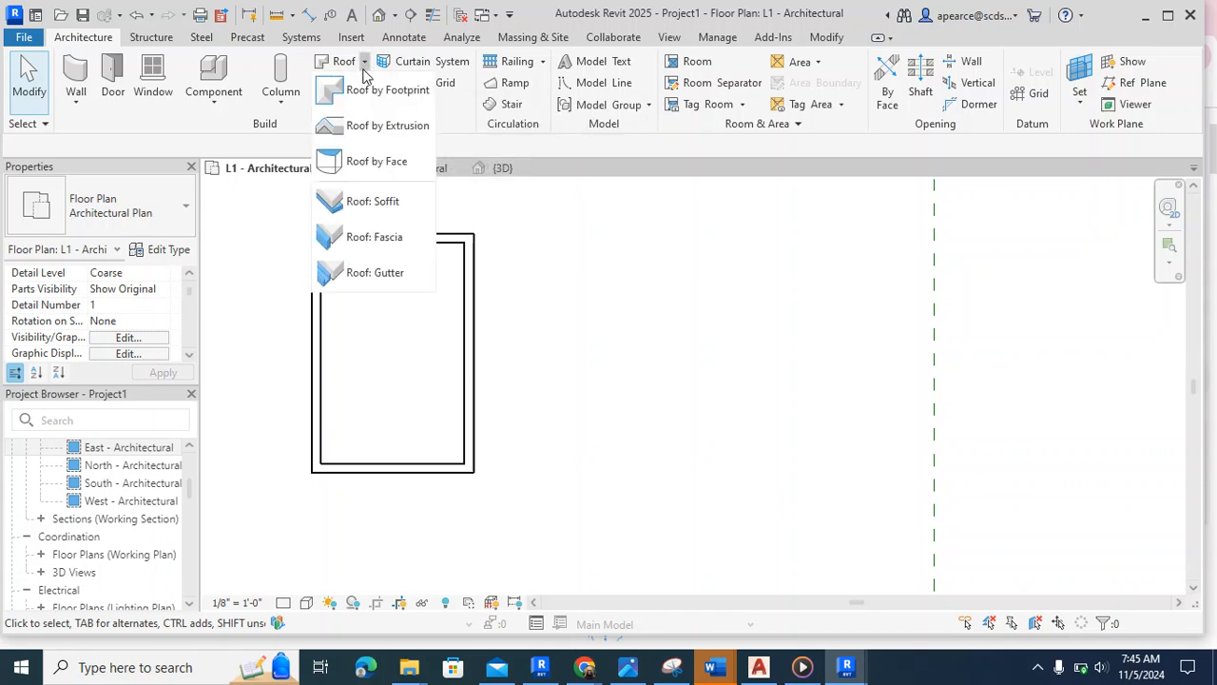
click(381, 90)
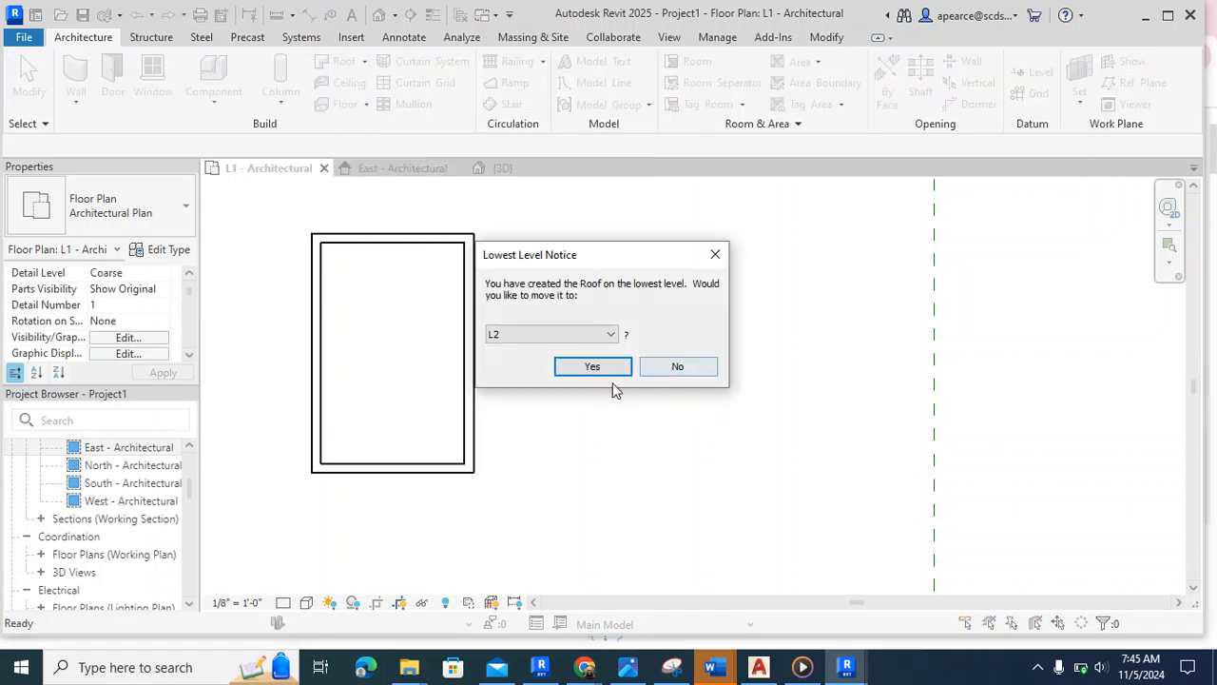
click(591, 368)
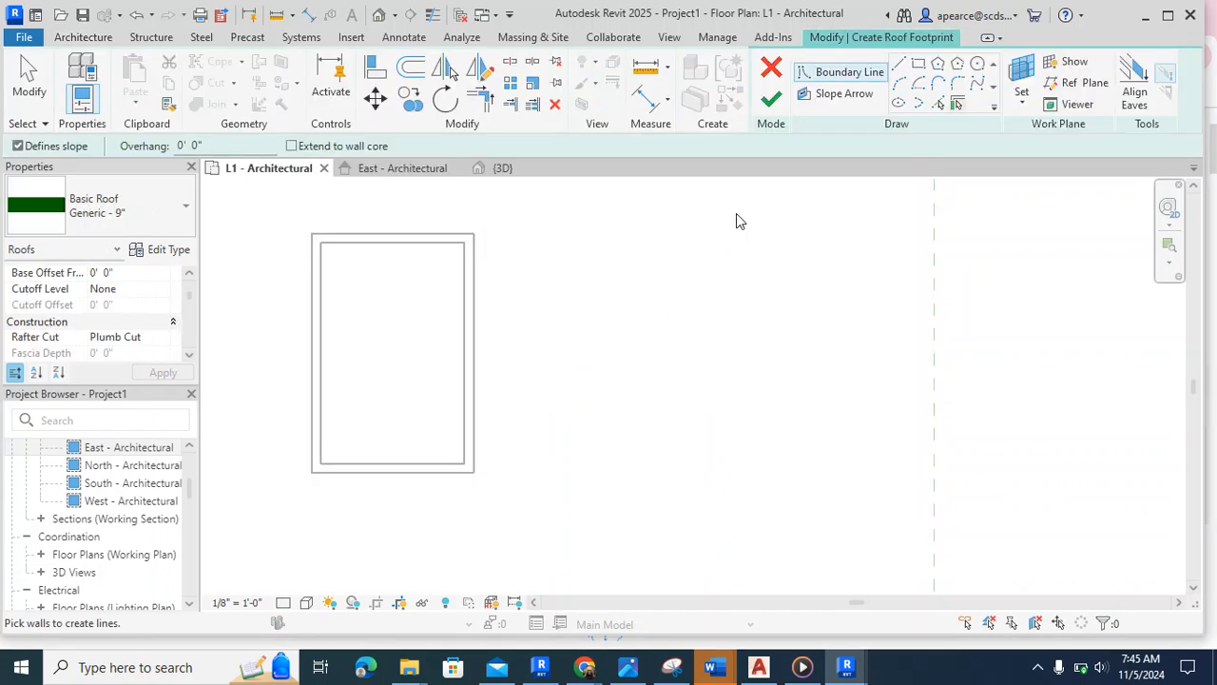
- Create the Generic - 9" roof from slope-defining lines offset 1' outward from the outer edges of all four walls
click(938, 105)
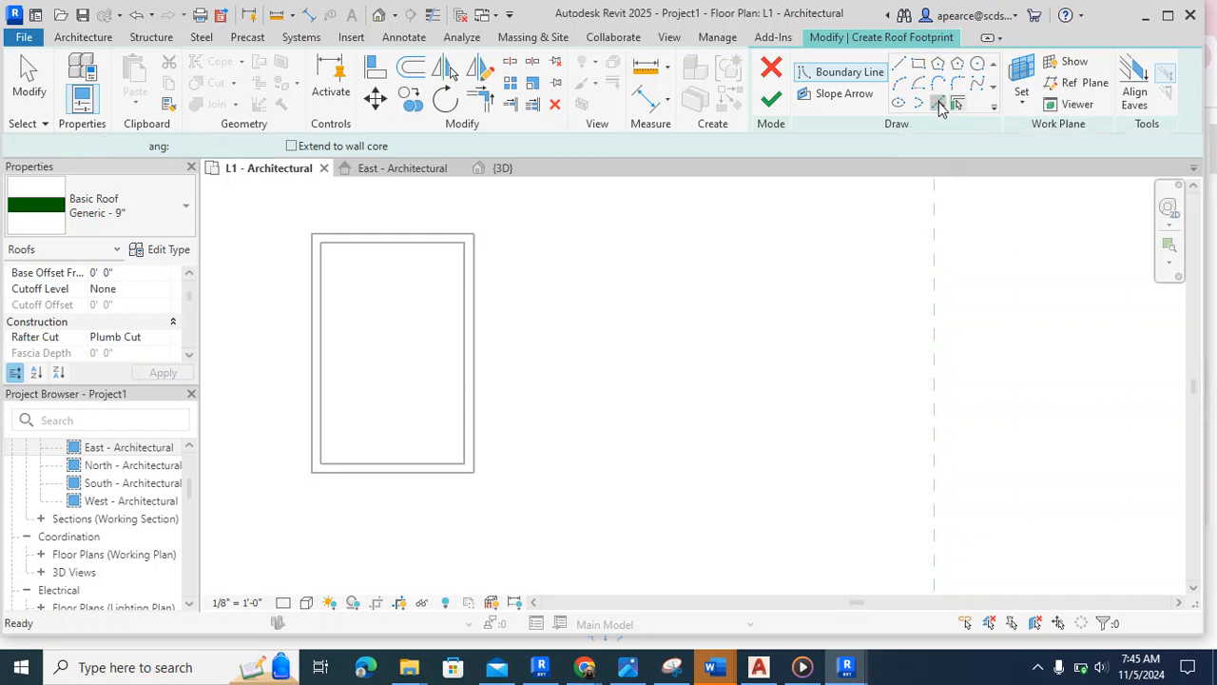
click(175, 145)
drag(190, 143, 143, 141)
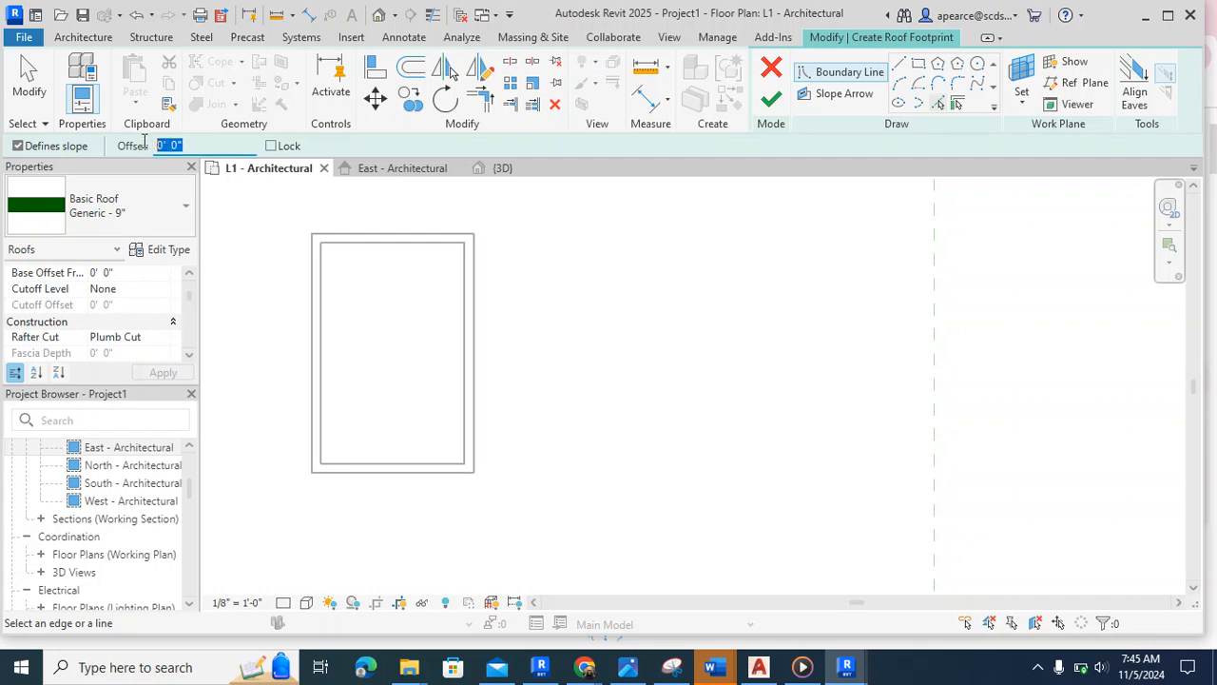
text(1)
key(Return)
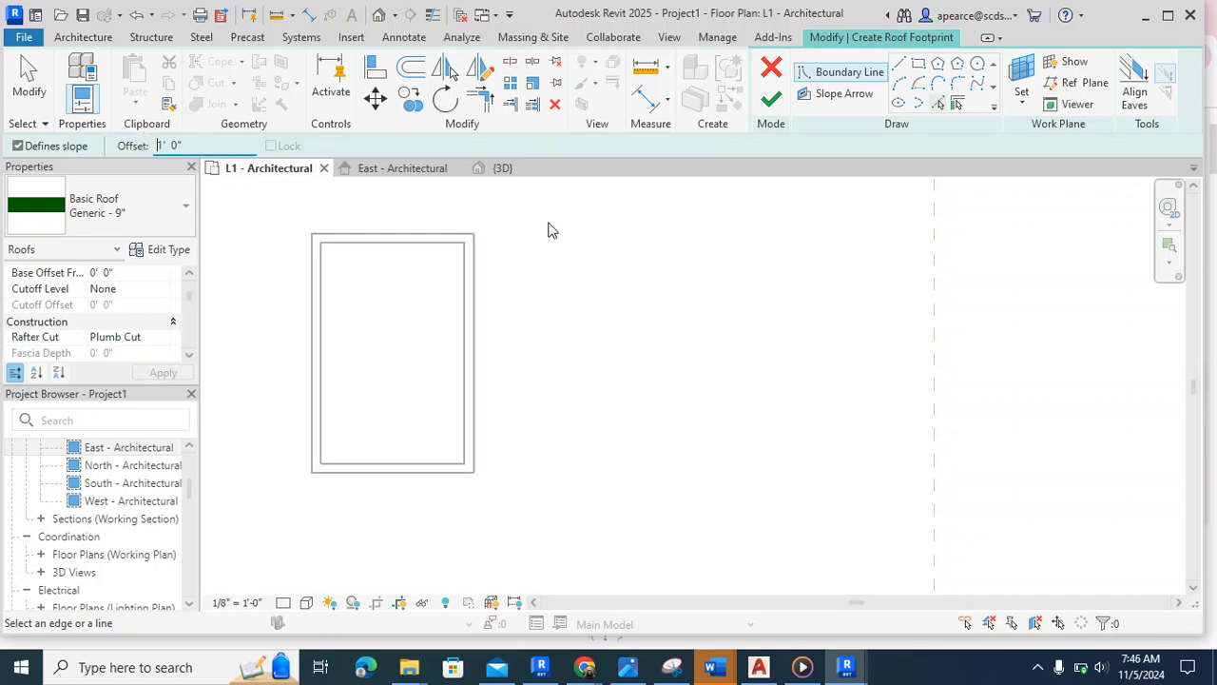
click(344, 237)
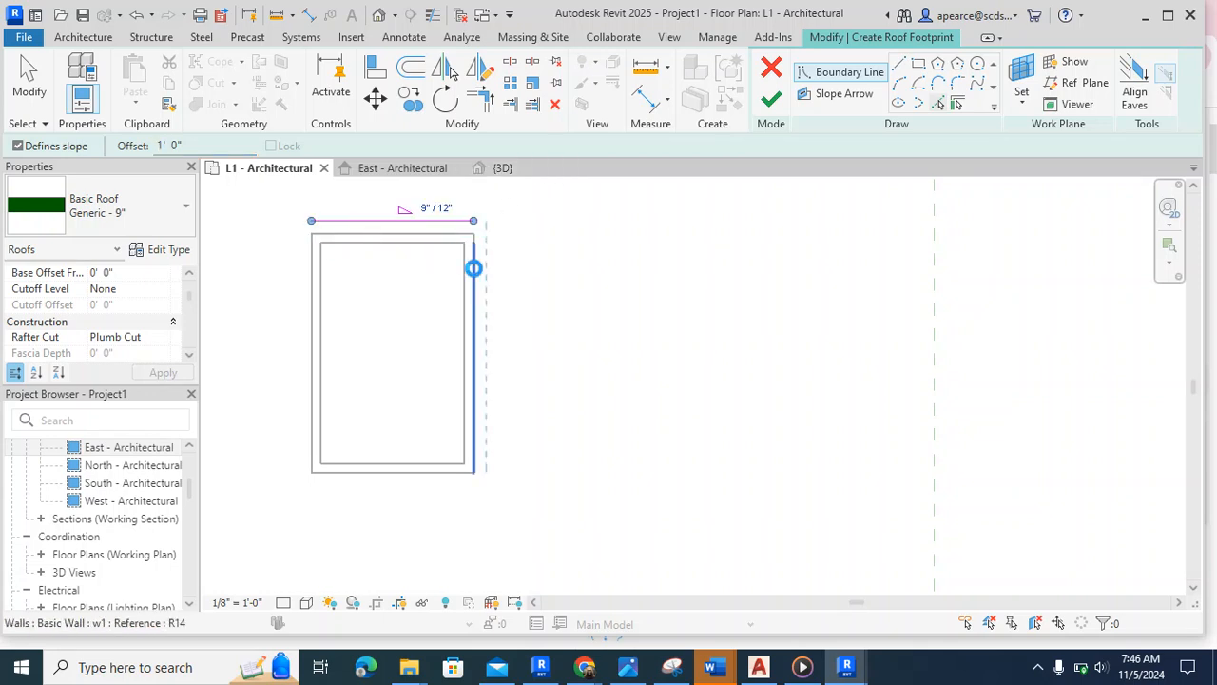
click(474, 269)
click(464, 483)
click(314, 448)
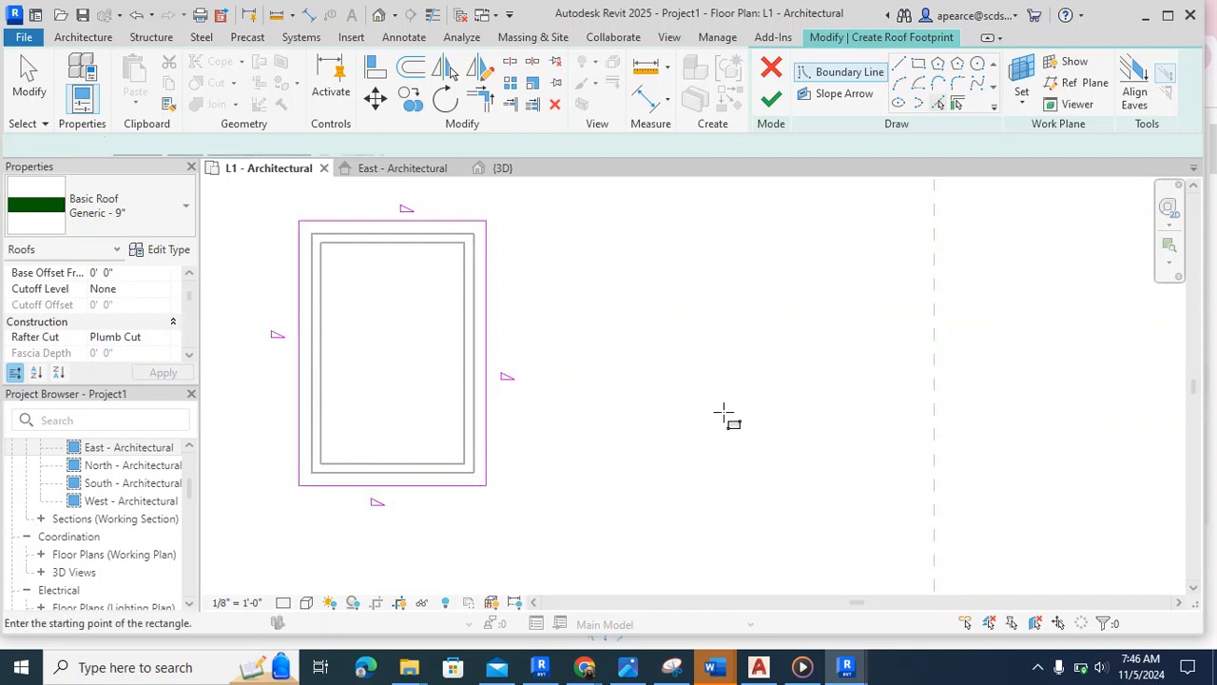
click(771, 96)
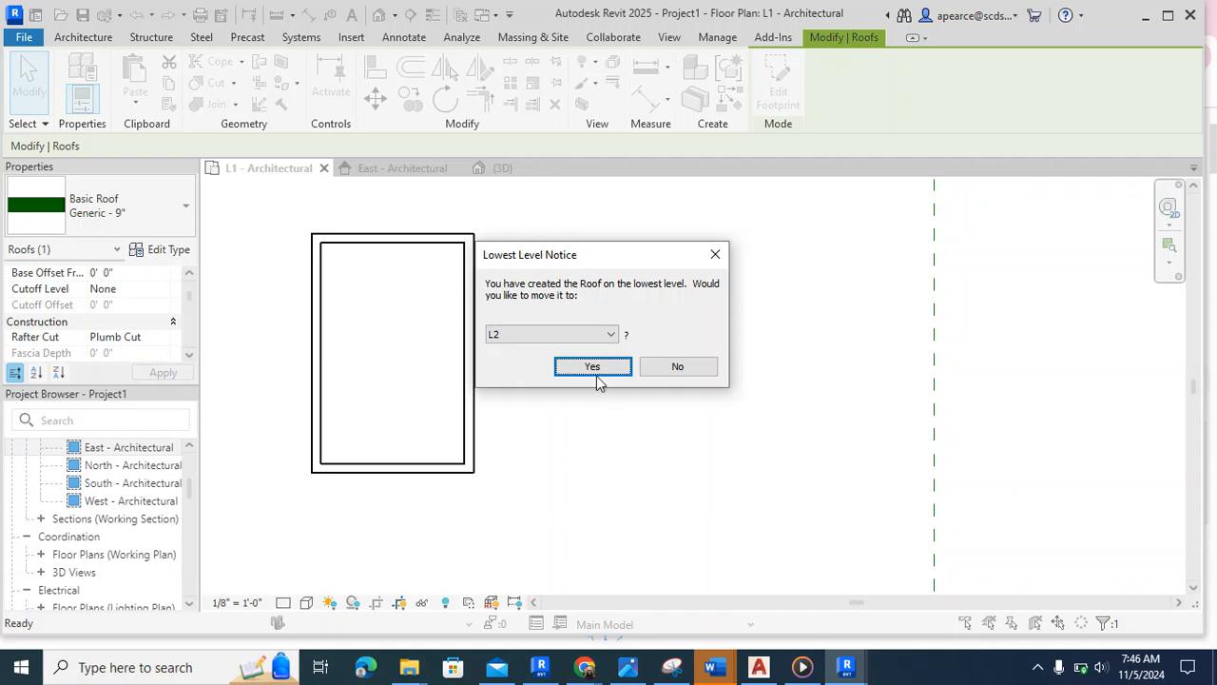
click(715, 255)
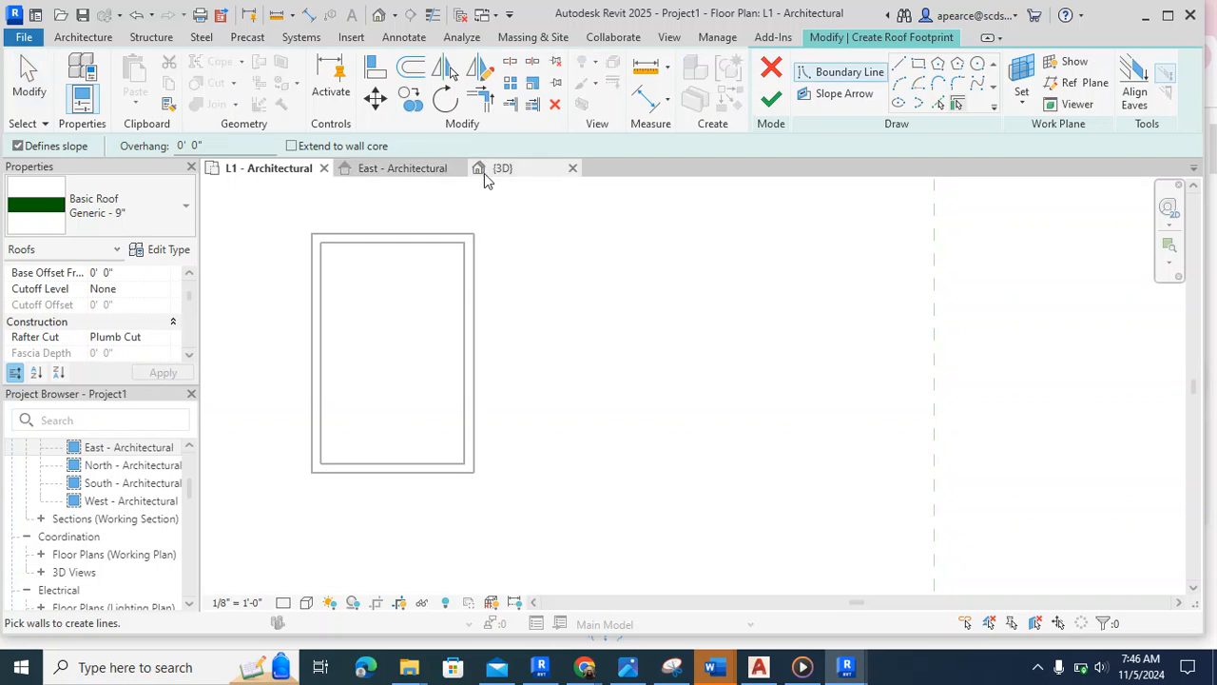
- Examine the roof on the building in the 3D view and exit the additional roof sketch
click(484, 171)
scroll(783, 382, down, 2)
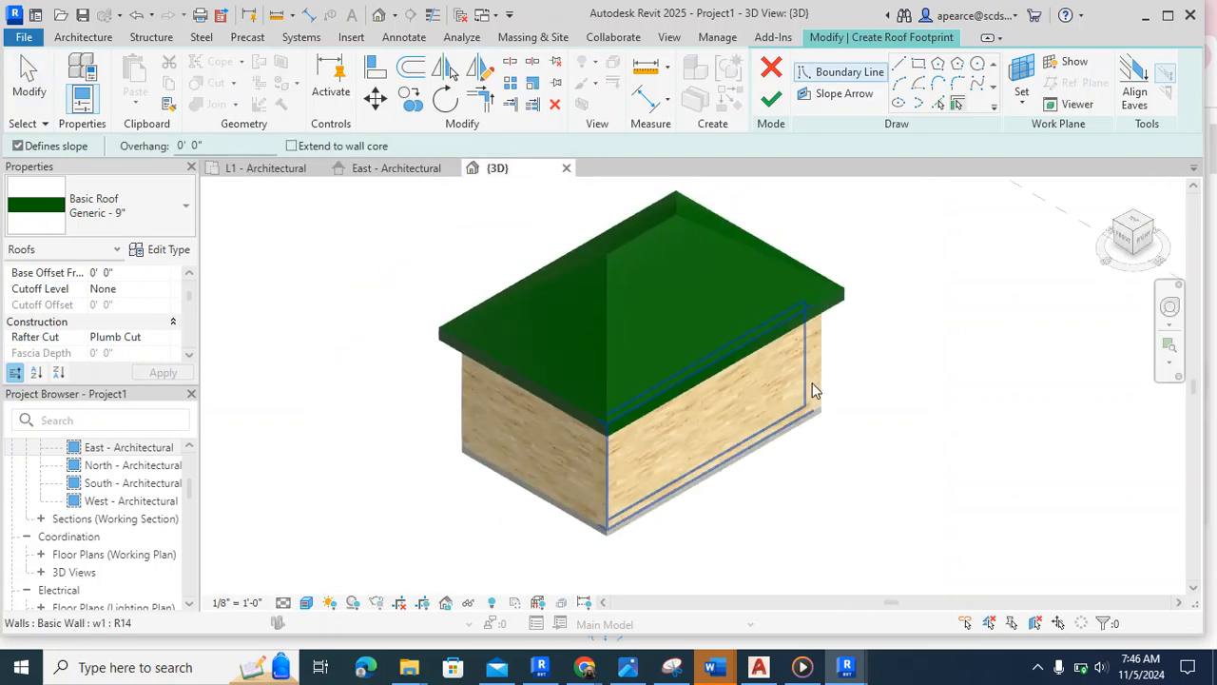
middle_drag(910, 386, 929, 432)
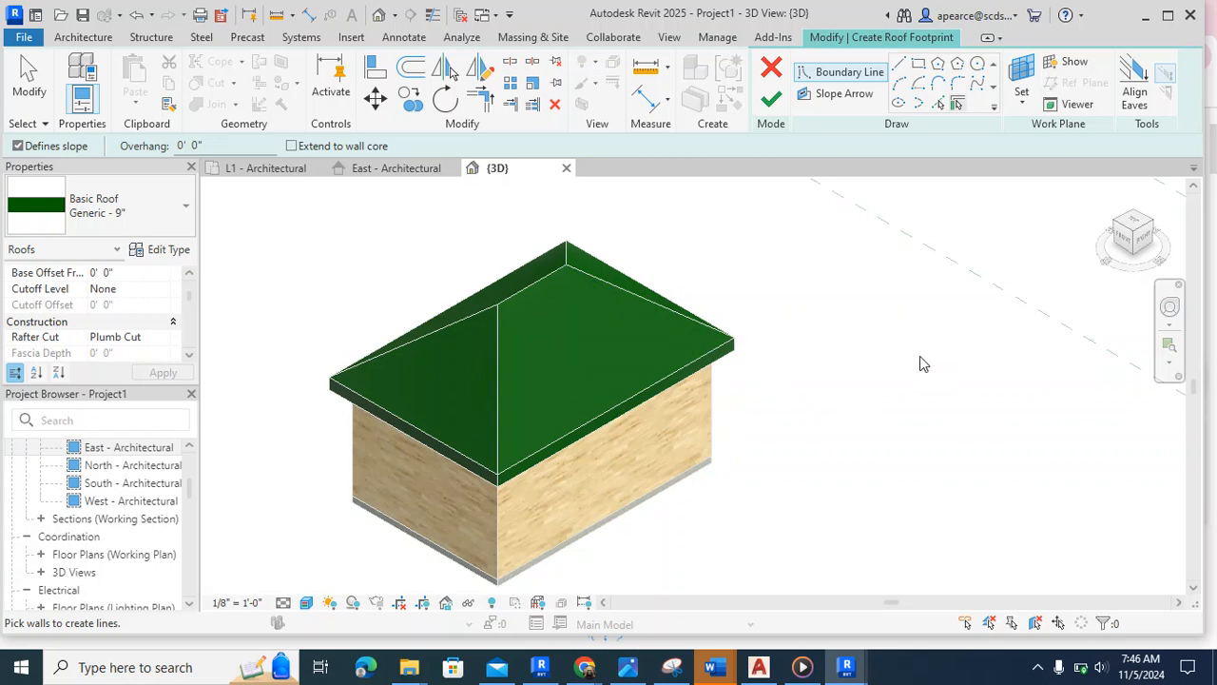
click(771, 99)
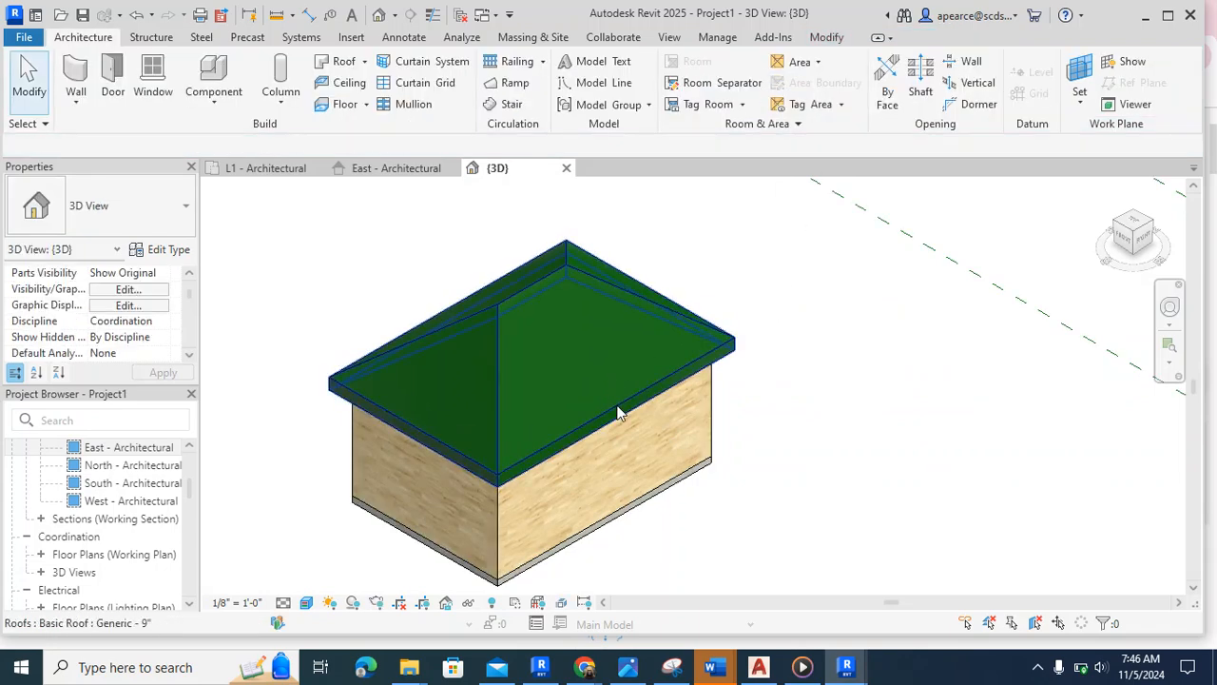
- Edit the roof footprint to turn off Defines Slope on the two short end edges, making a gable roof
click(613, 405)
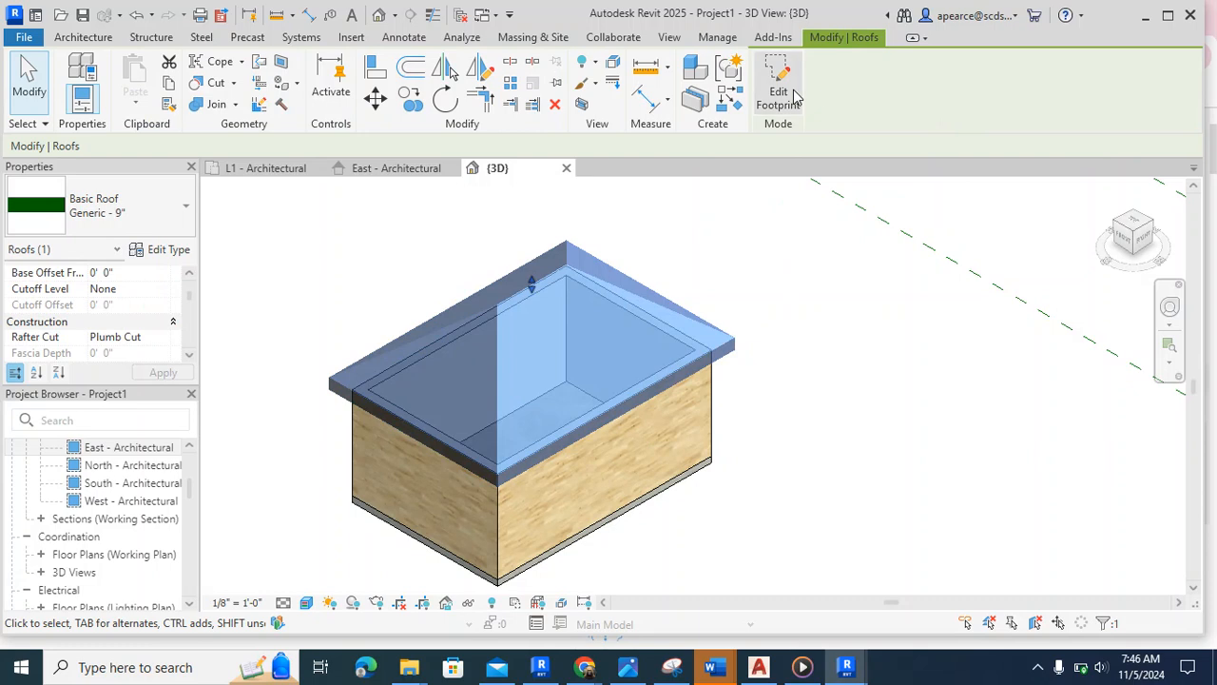
click(777, 86)
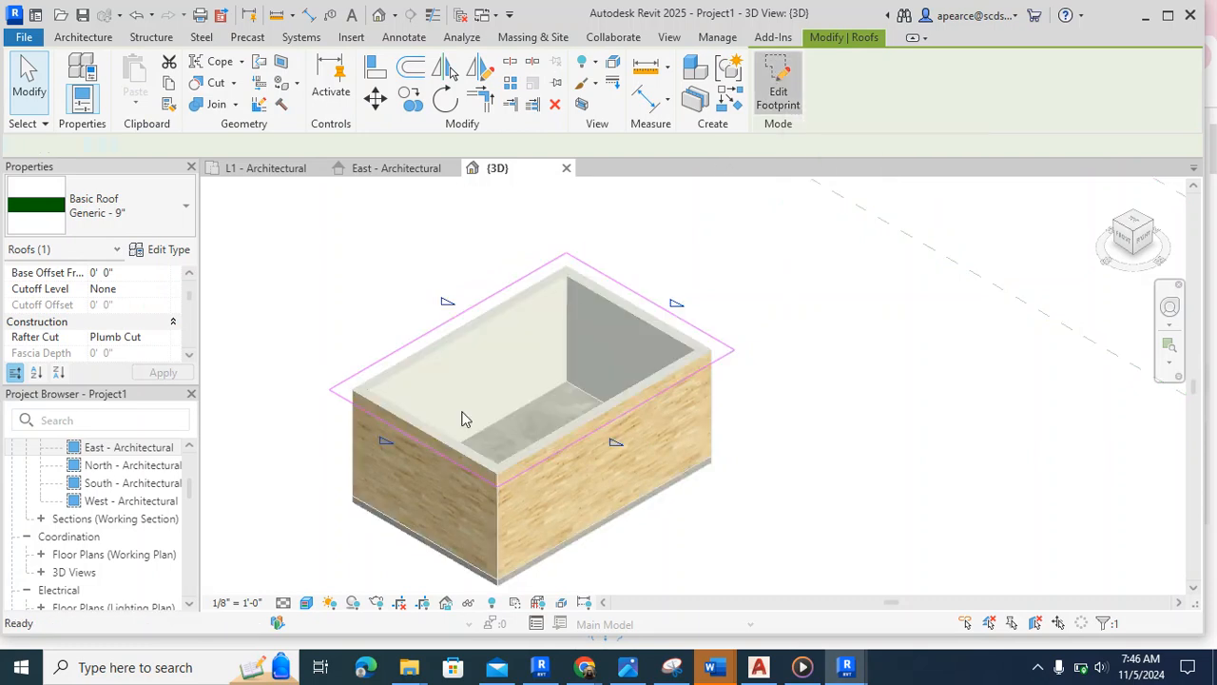
click(414, 448)
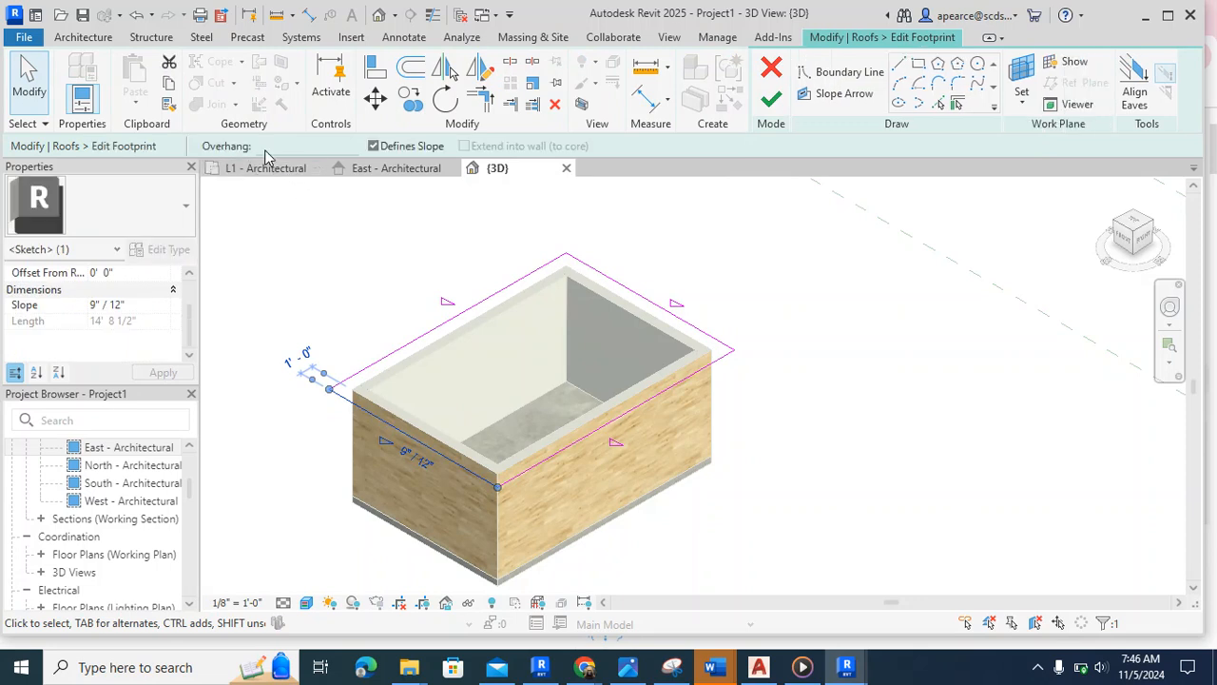
click(405, 149)
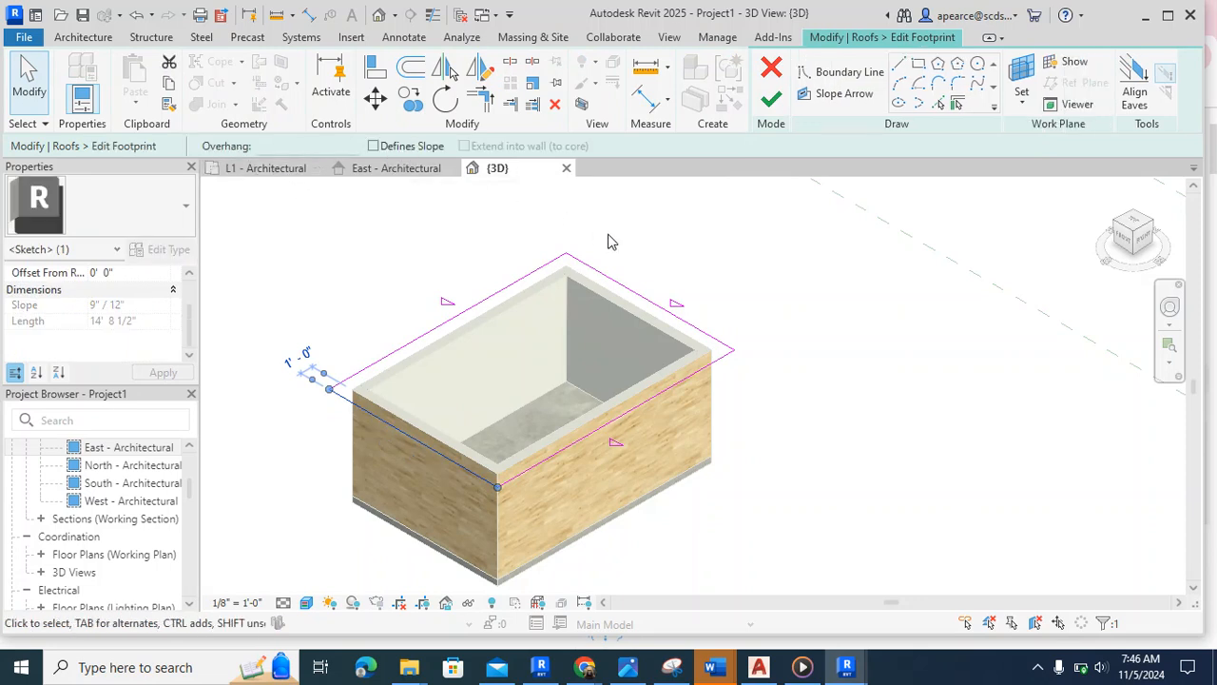
click(644, 309)
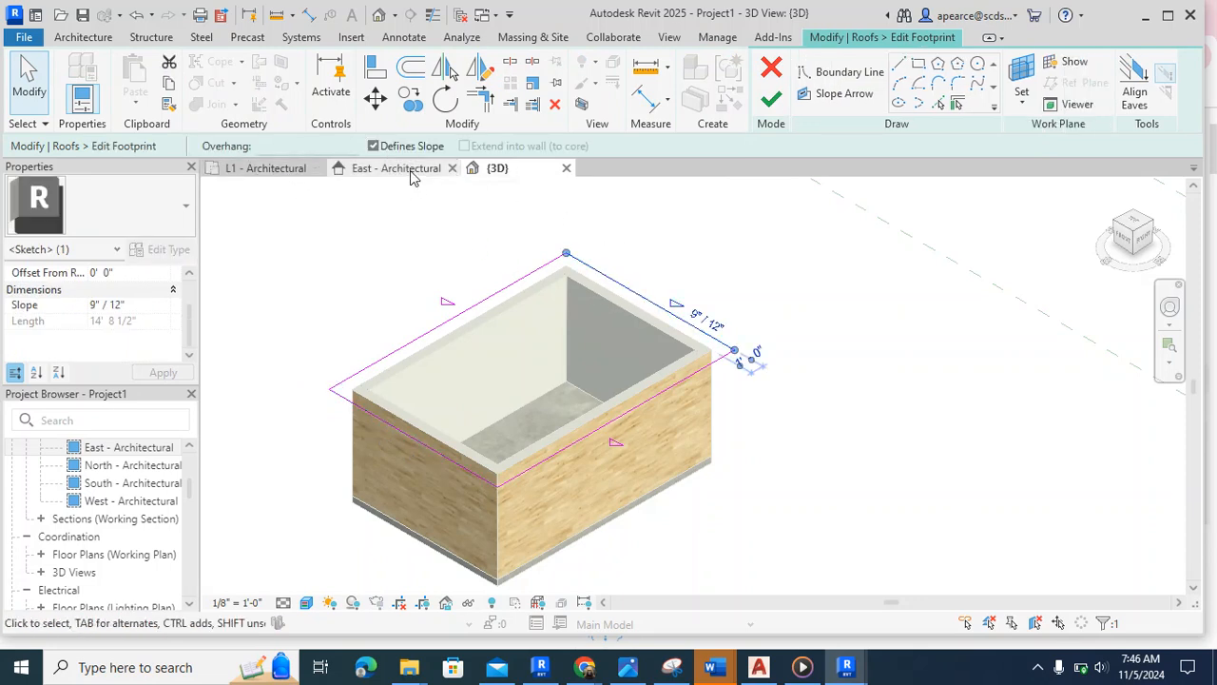
click(390, 150)
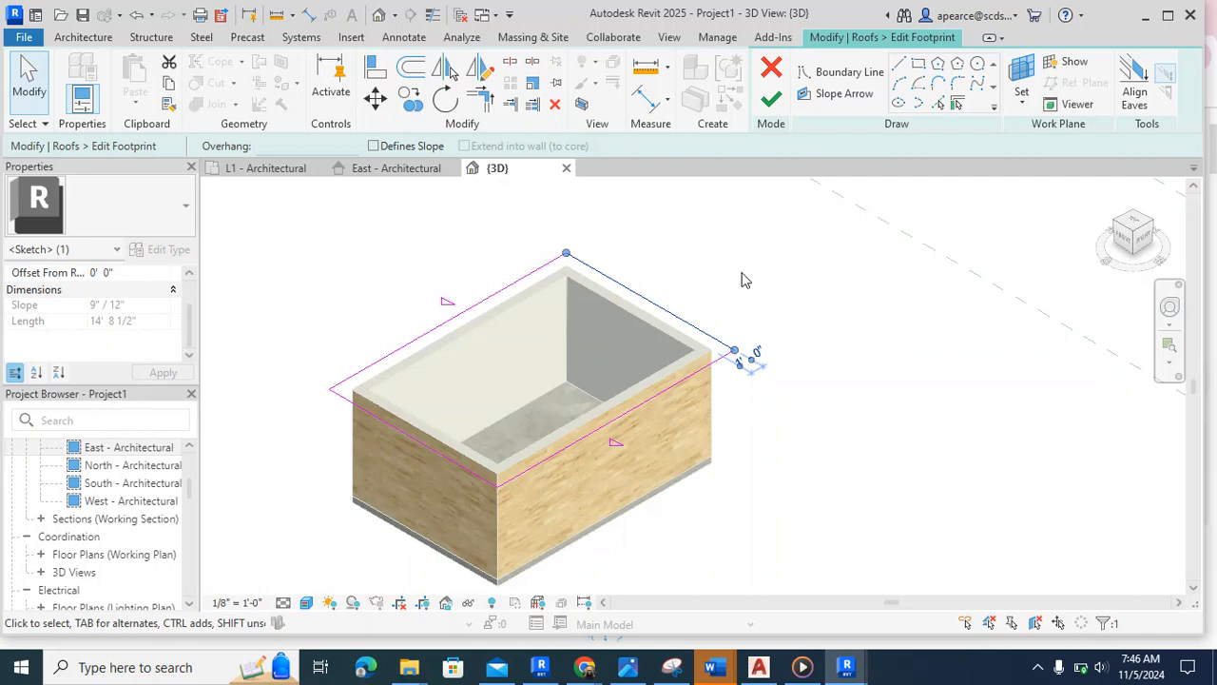
click(748, 285)
click(774, 99)
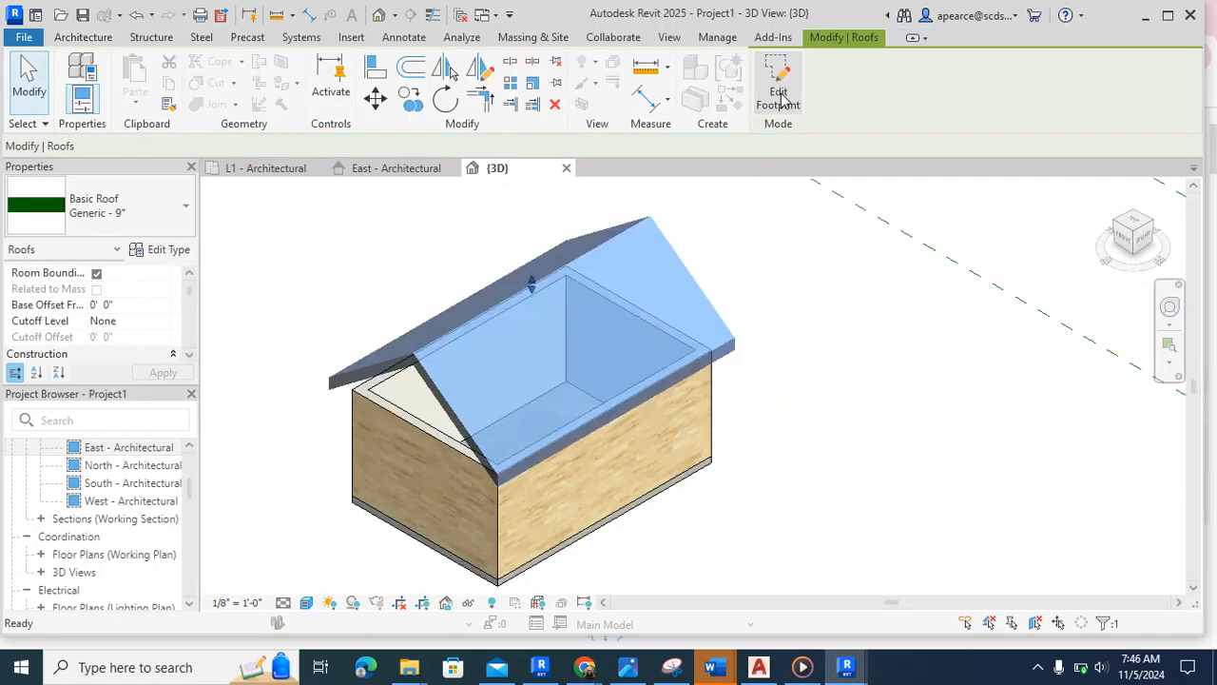
click(957, 472)
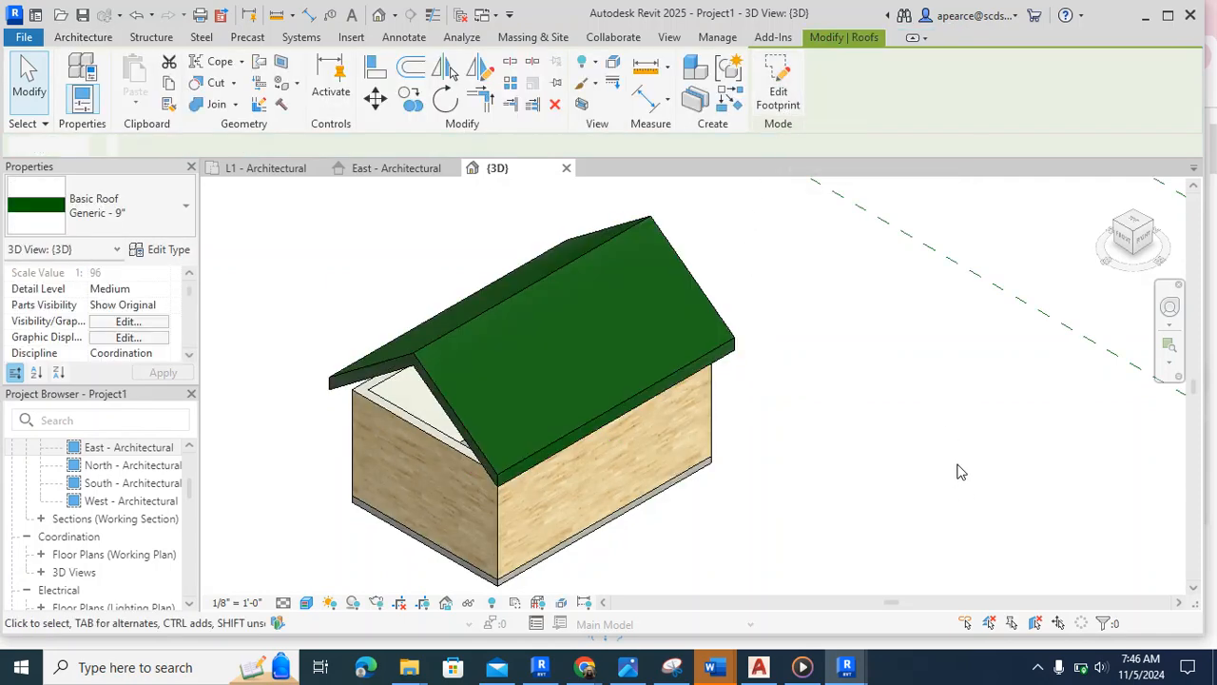
- Attach the top of the front gable-end wall to the roof
shift+middle_drag(778, 199, 933, 374)
shift+middle_drag(766, 399, 721, 404)
shift+middle_drag(758, 286, 766, 242)
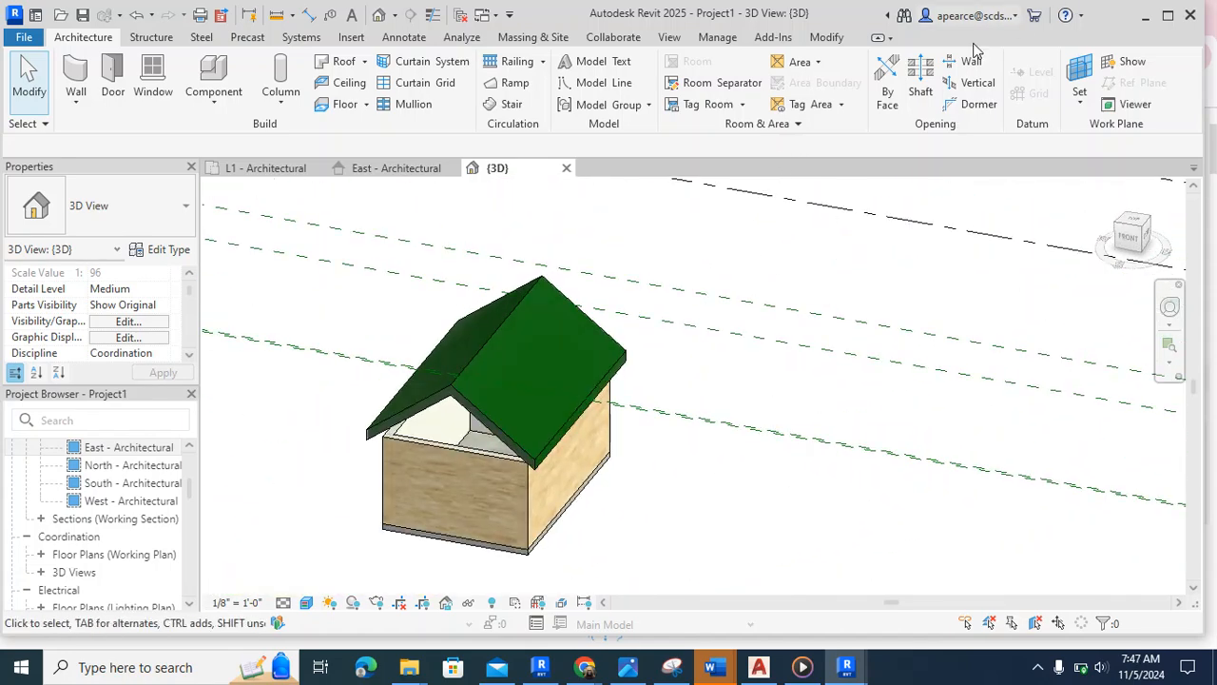
click(454, 453)
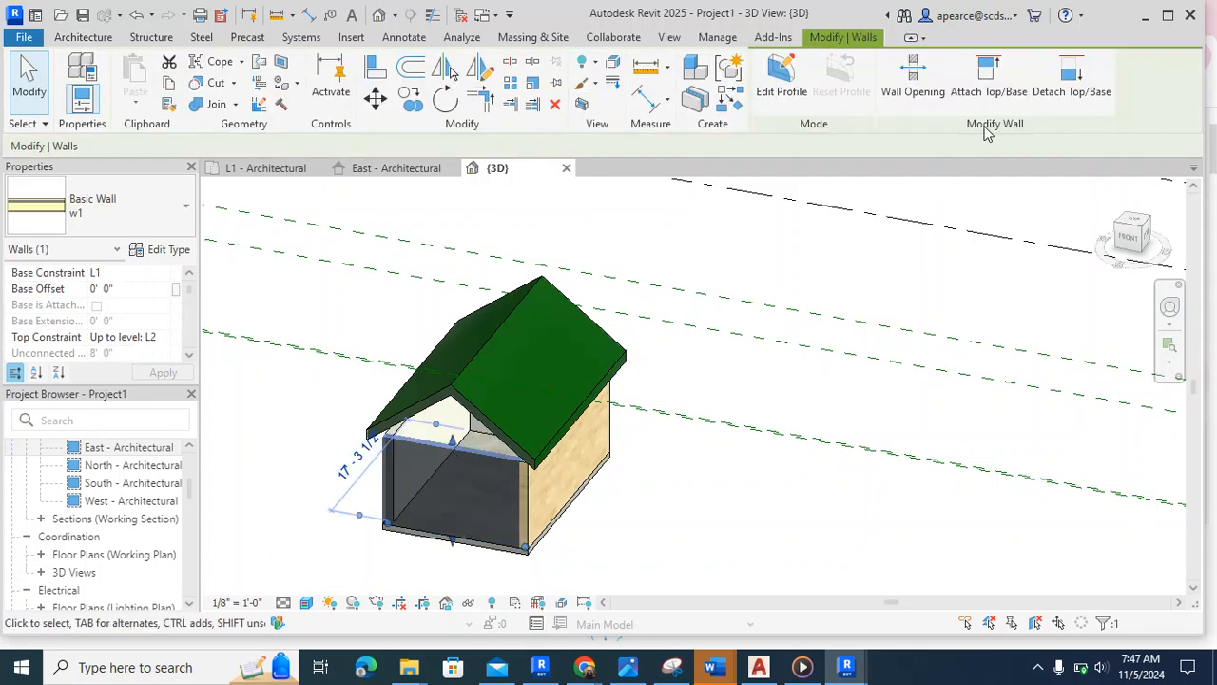
click(987, 81)
click(424, 407)
key(Escape)
- Attach the tops of the two long side walls to the roof
shift+middle_drag(655, 551, 387, 505)
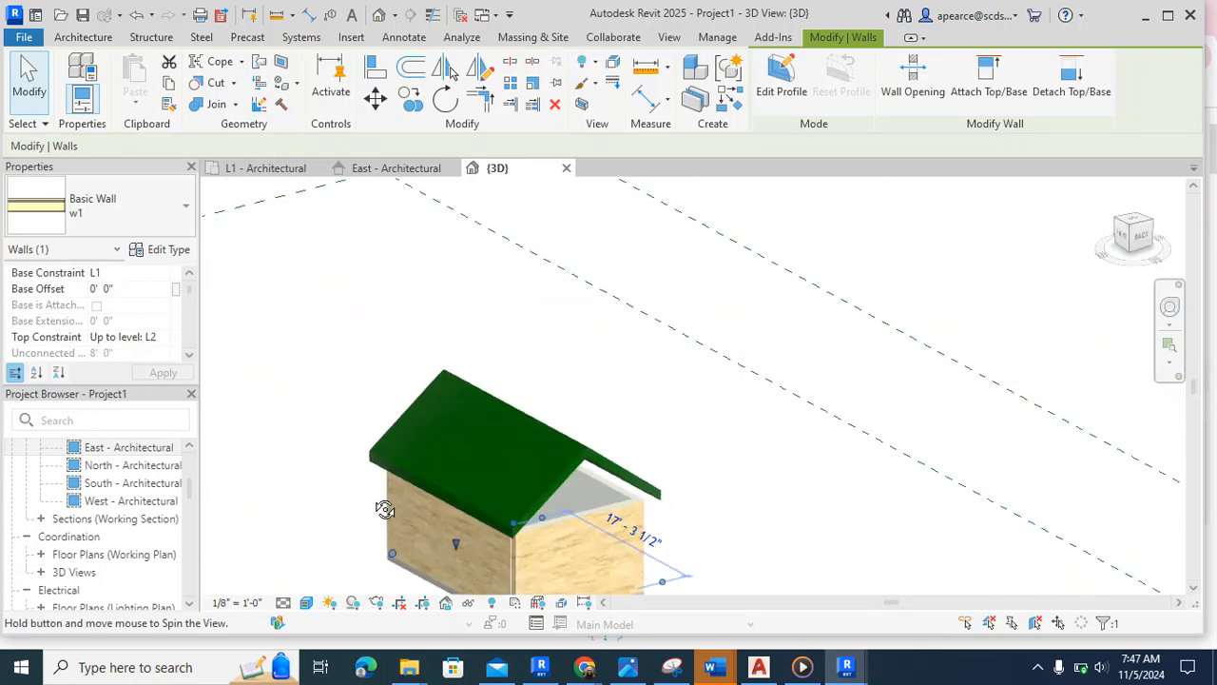
click(619, 494)
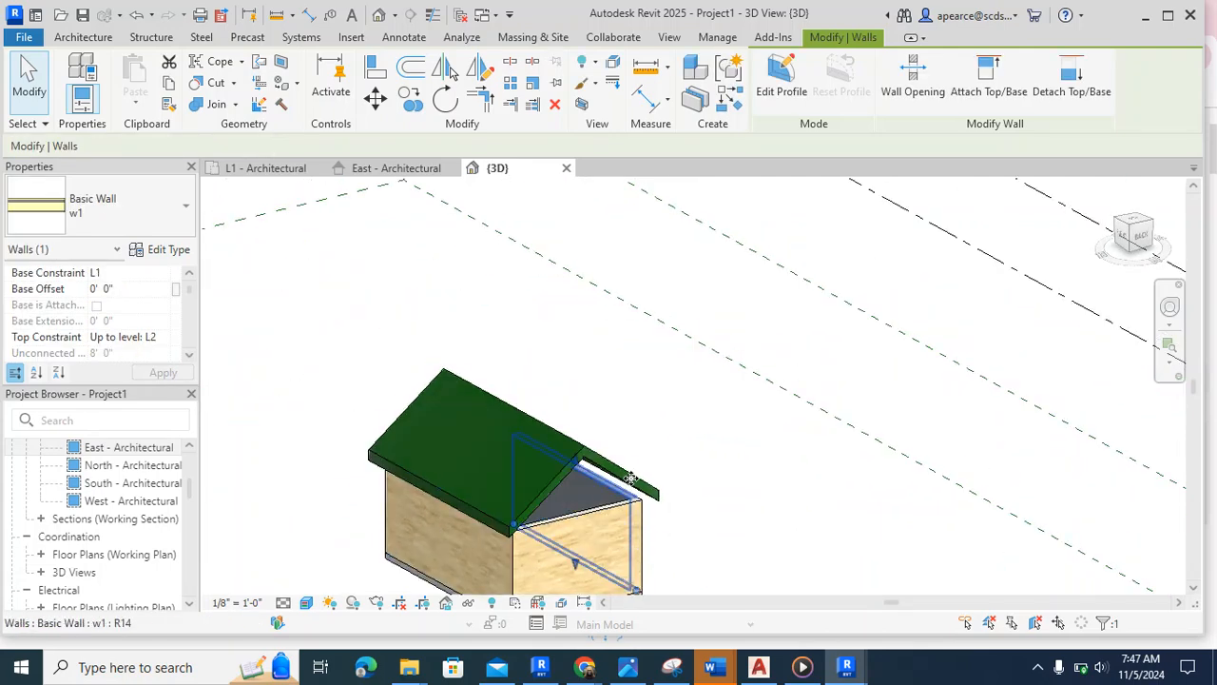
click(989, 76)
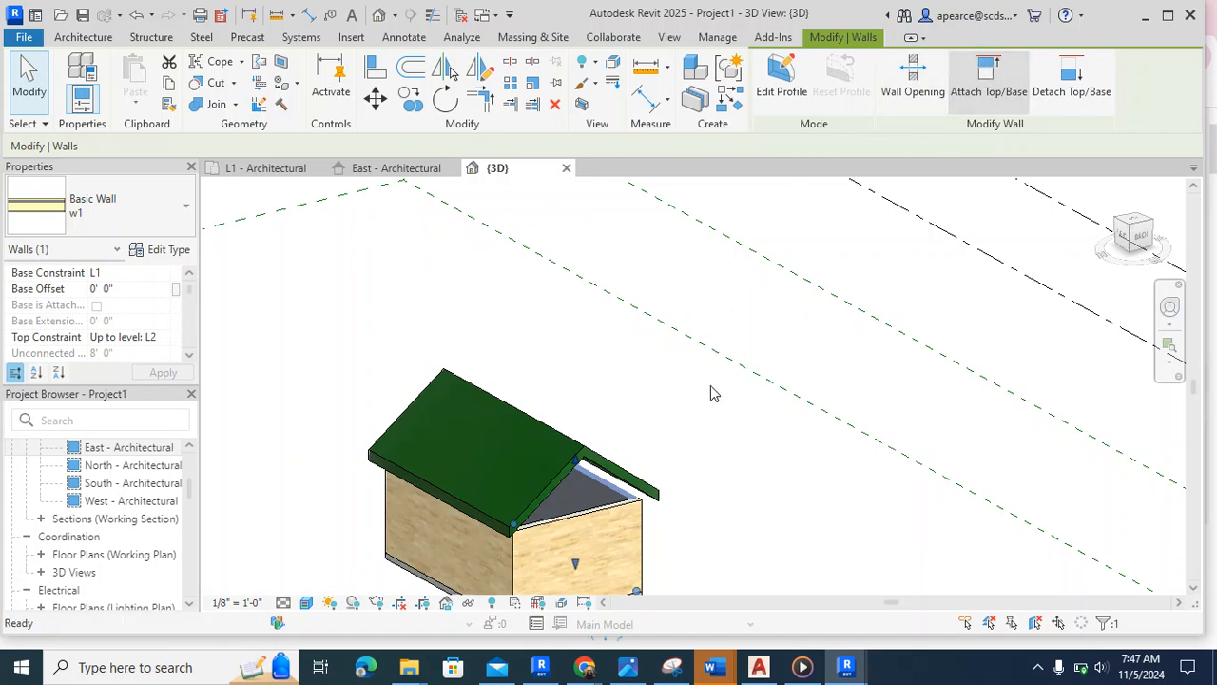
click(629, 474)
shift+middle_drag(652, 462, 433, 454)
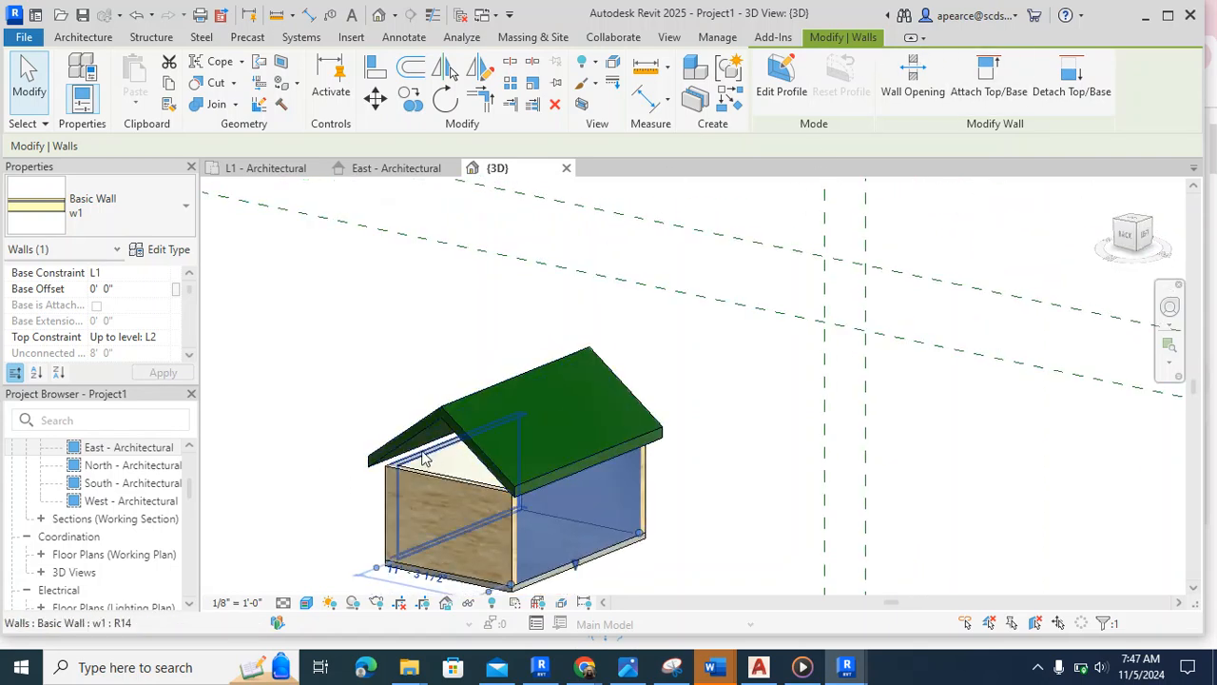
click(425, 458)
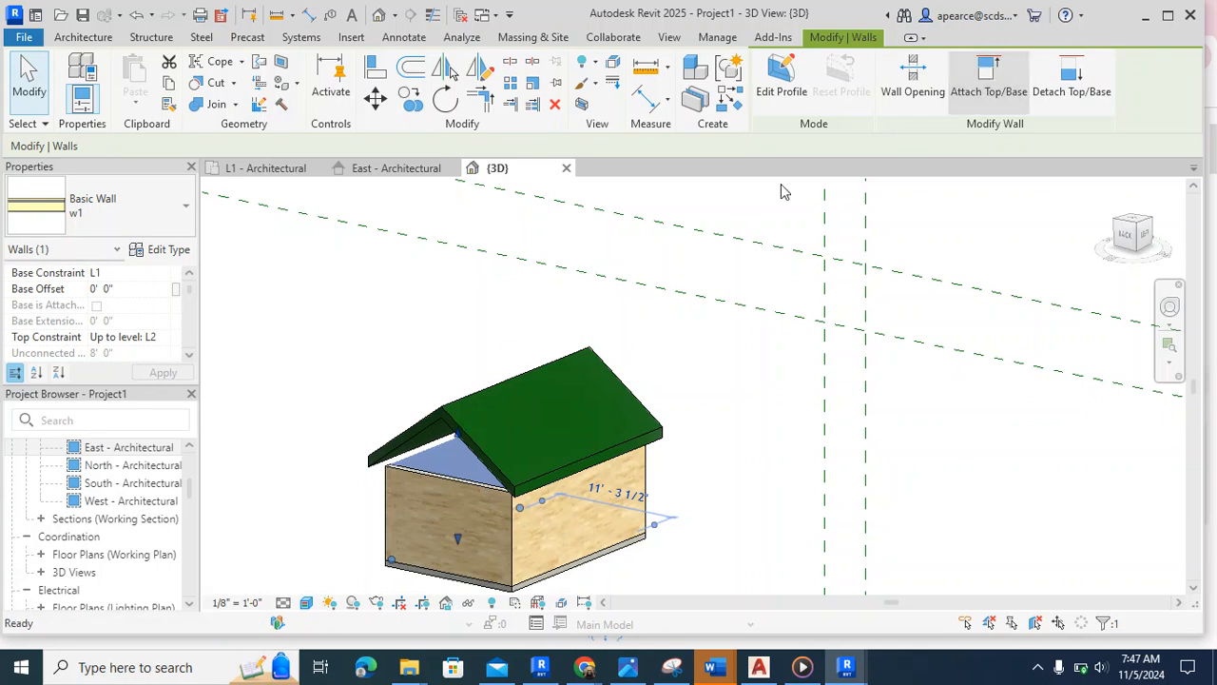
click(422, 427)
click(358, 389)
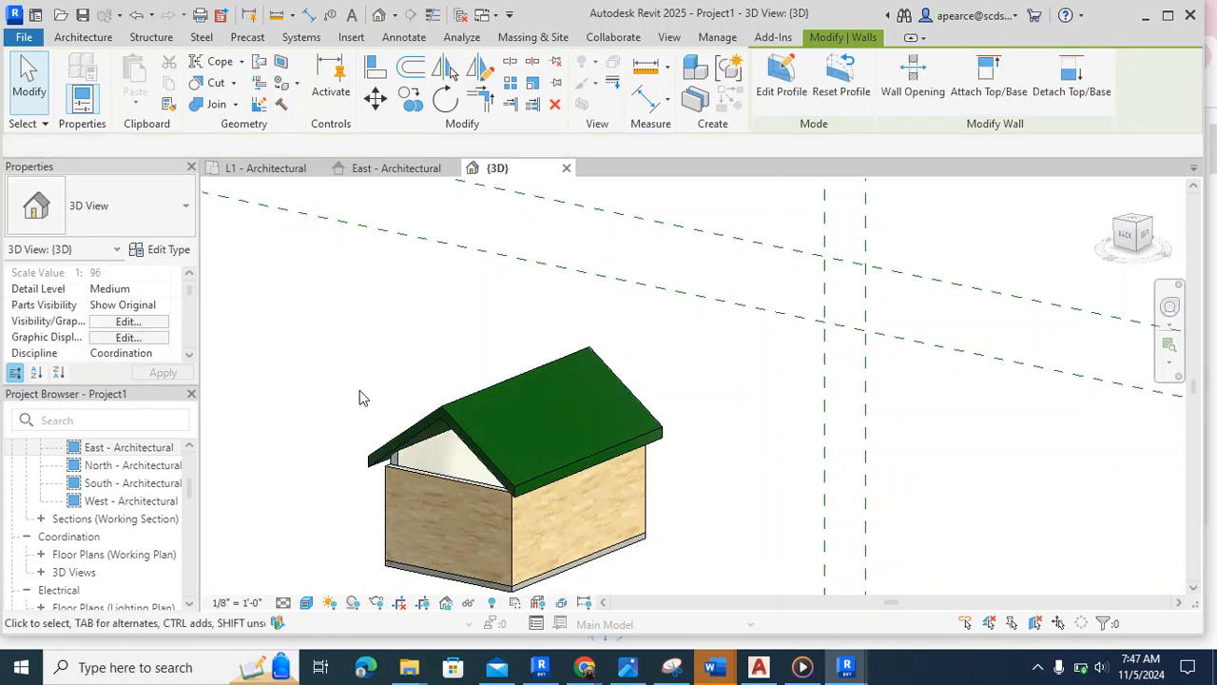
- Attach the top of the rear gable-end wall to the roof and check the building in the East - Architectural elevation
click(456, 474)
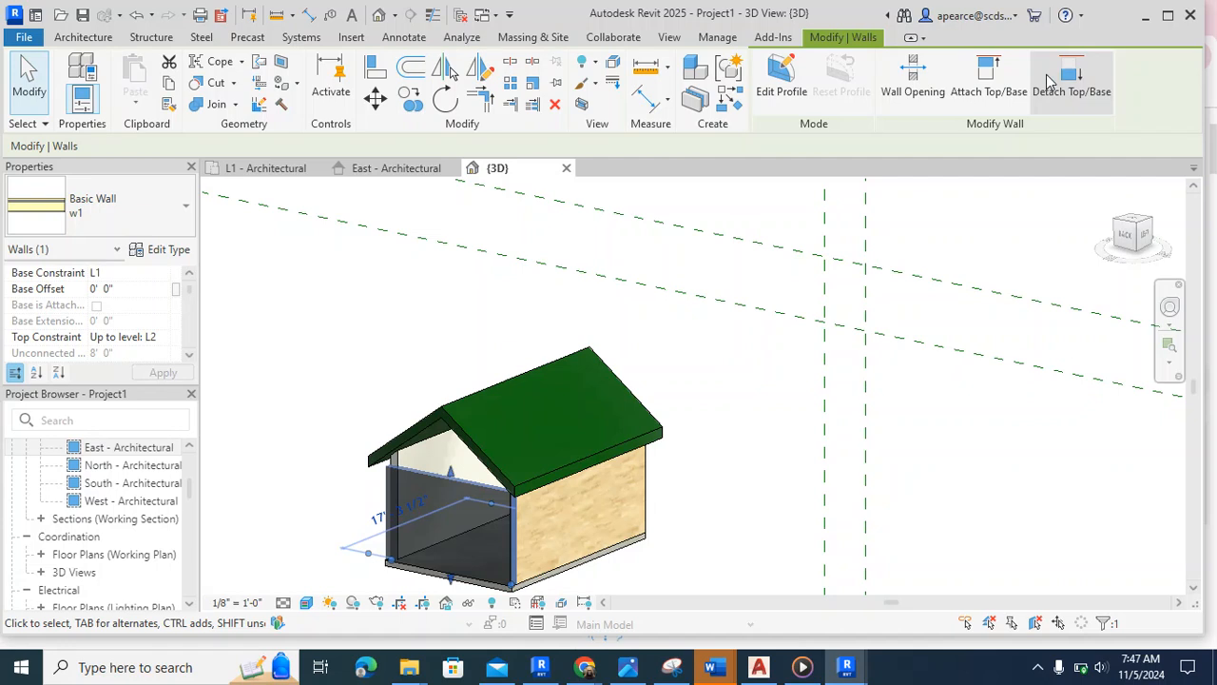
click(424, 321)
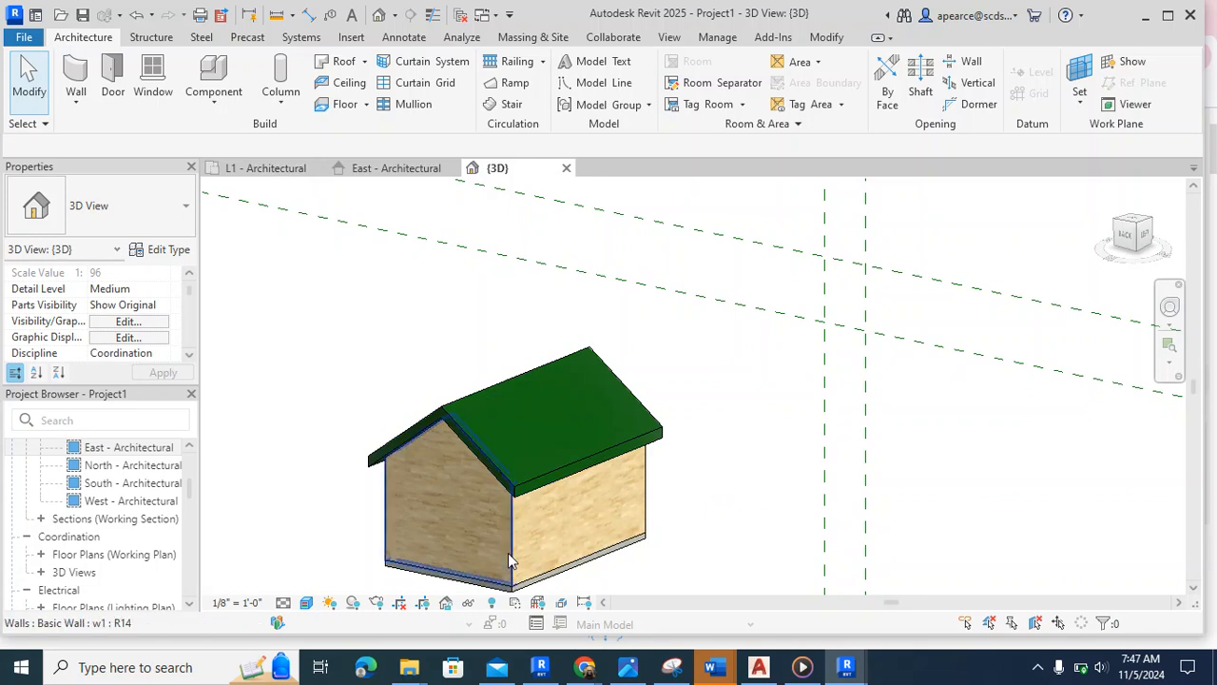
click(380, 168)
middle_drag(409, 451, 798, 457)
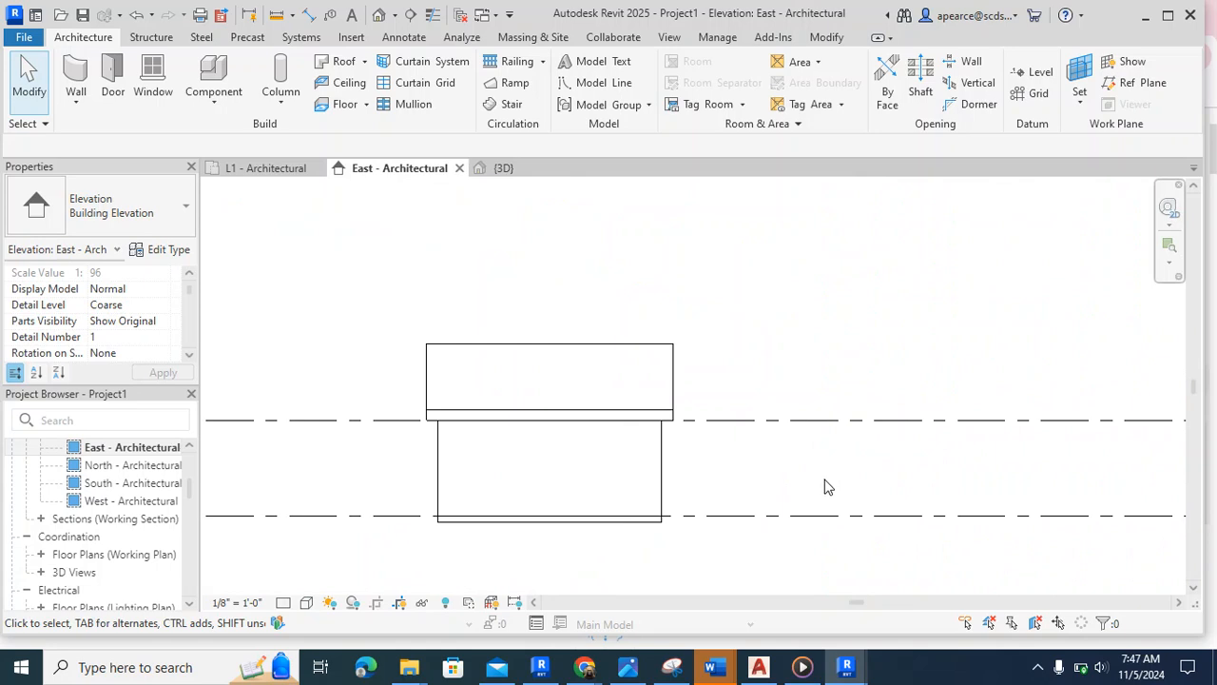
- Place a Door-Passage-Double-Flush 72" x 84" door at the middle of the east long wall in the L1 - Architectural plan
click(262, 173)
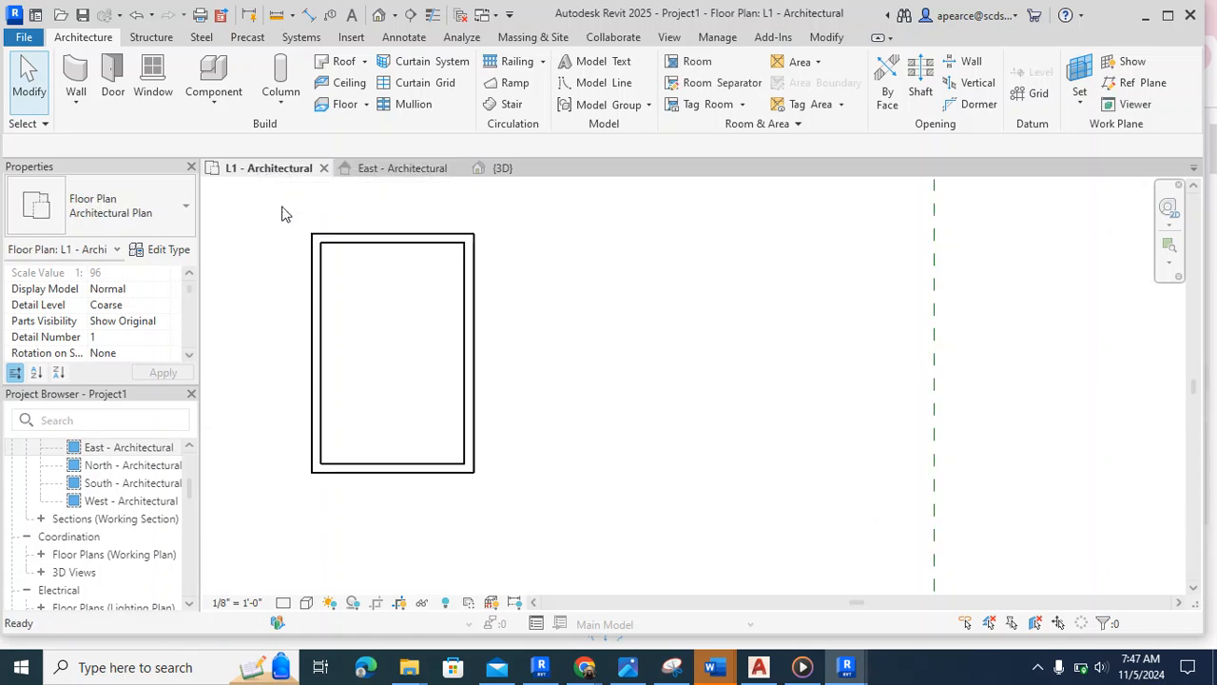
middle_drag(345, 350, 401, 411)
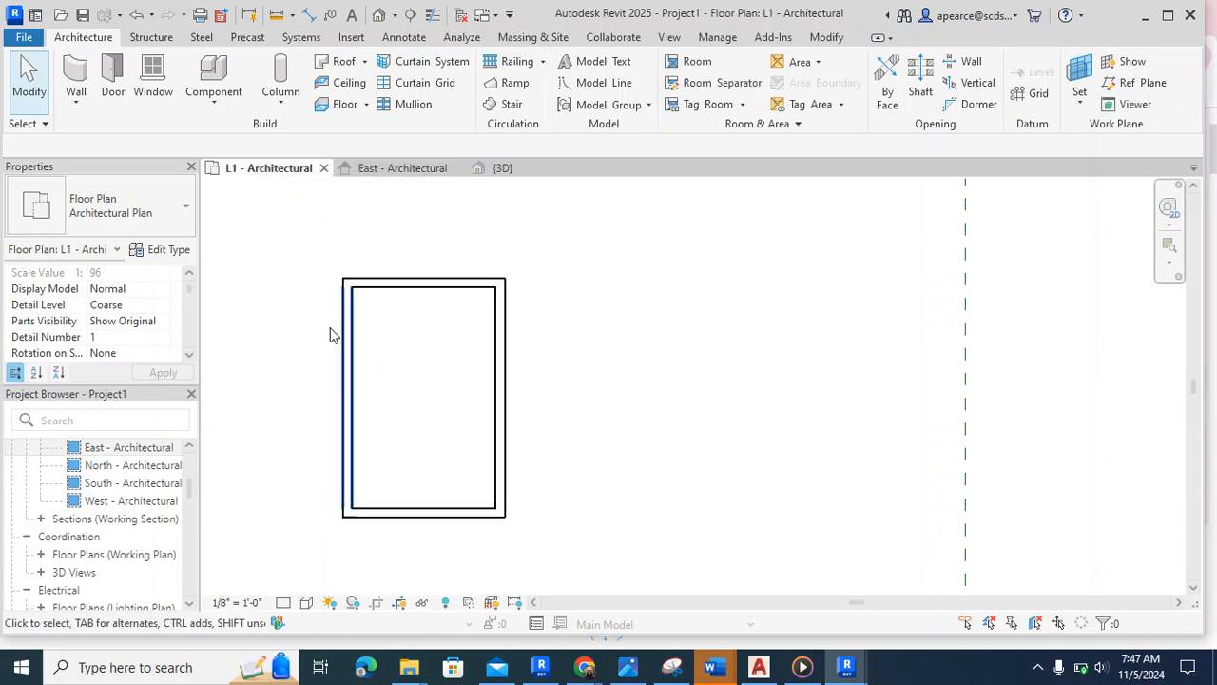
click(113, 87)
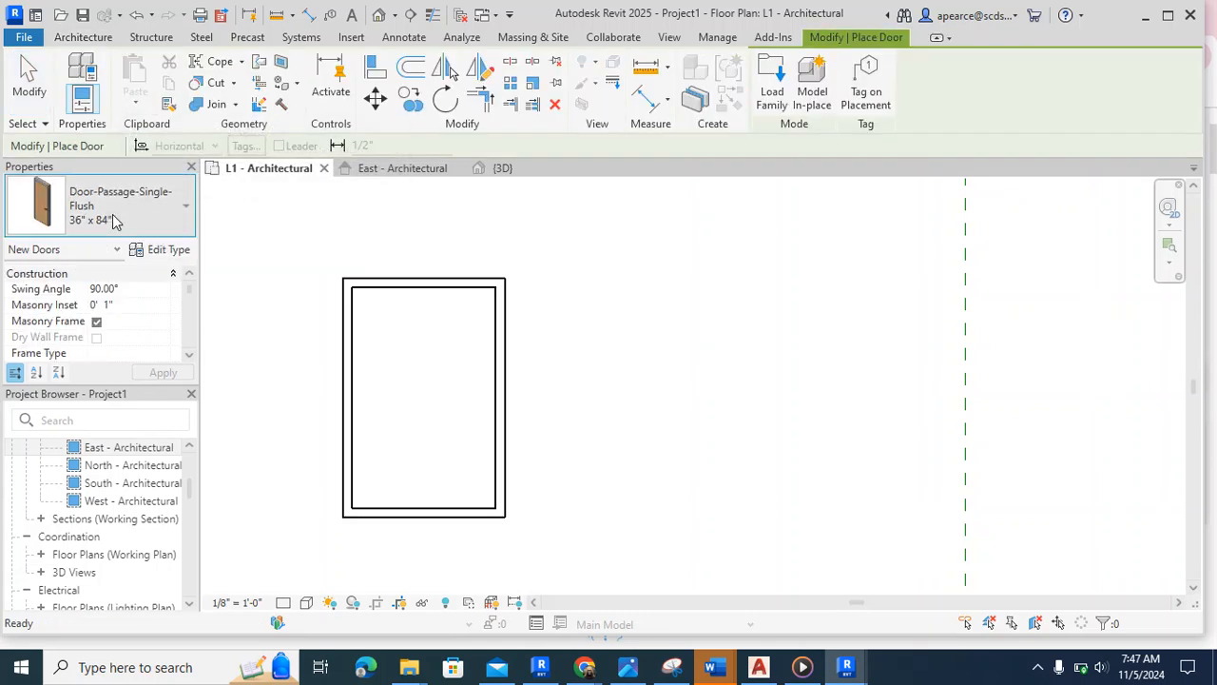
click(187, 207)
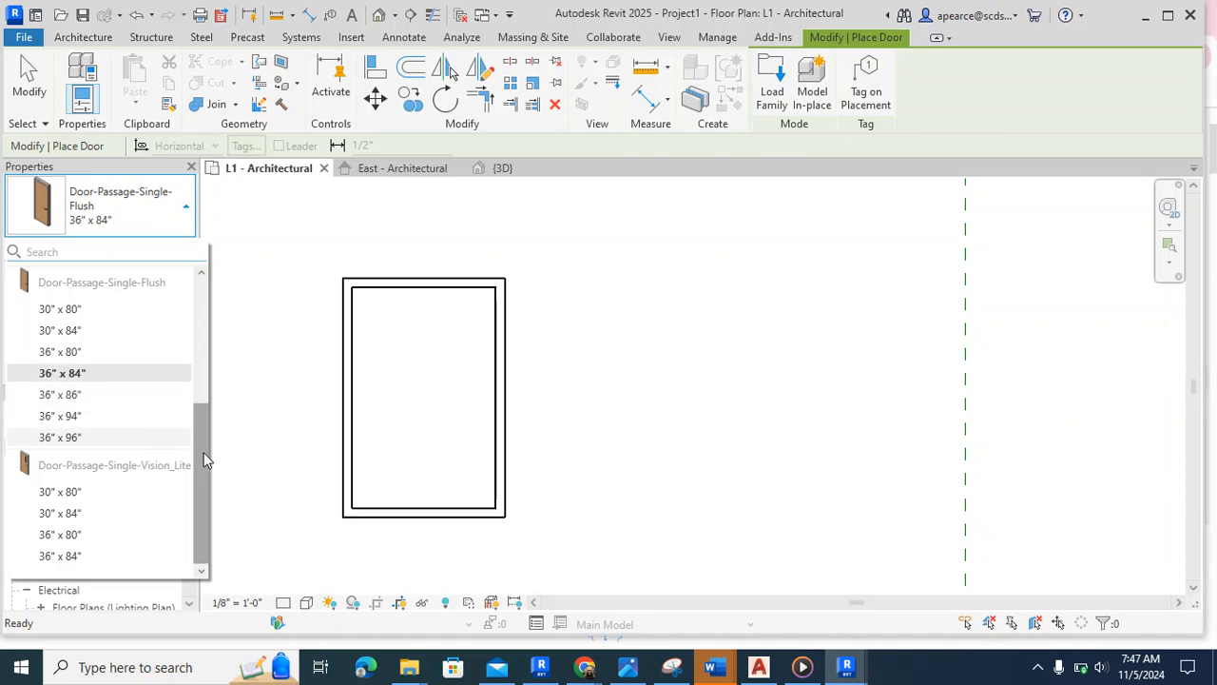
scroll(201, 413, up, 3)
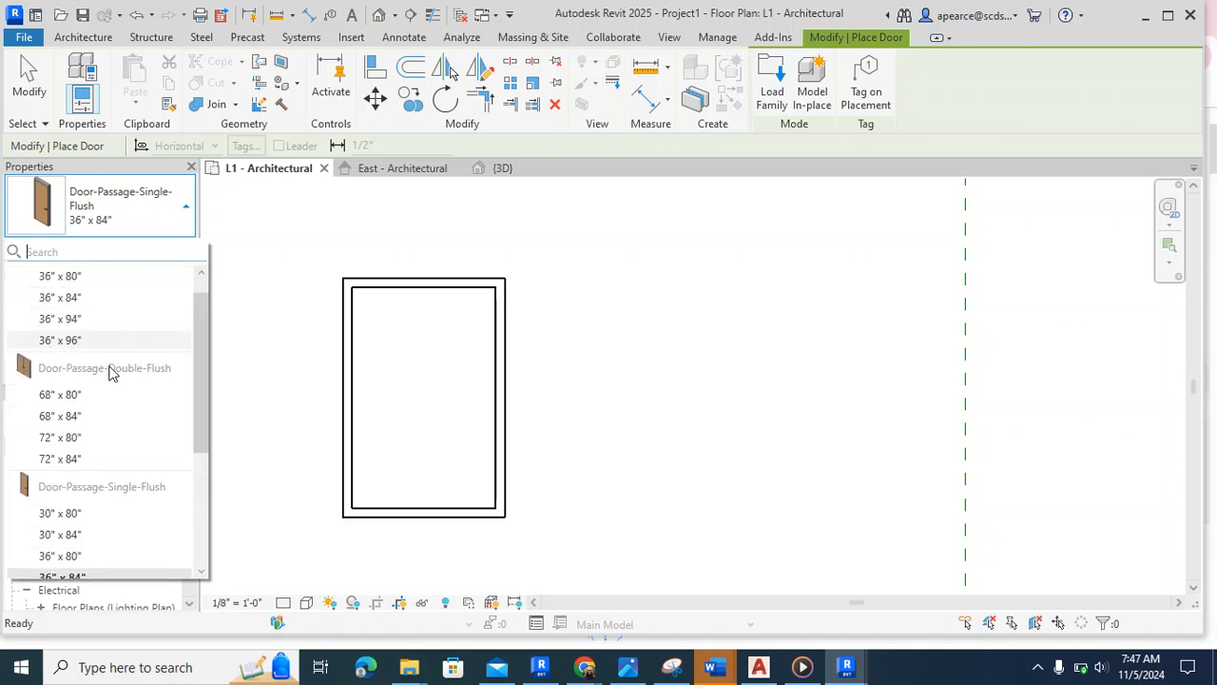
click(60, 458)
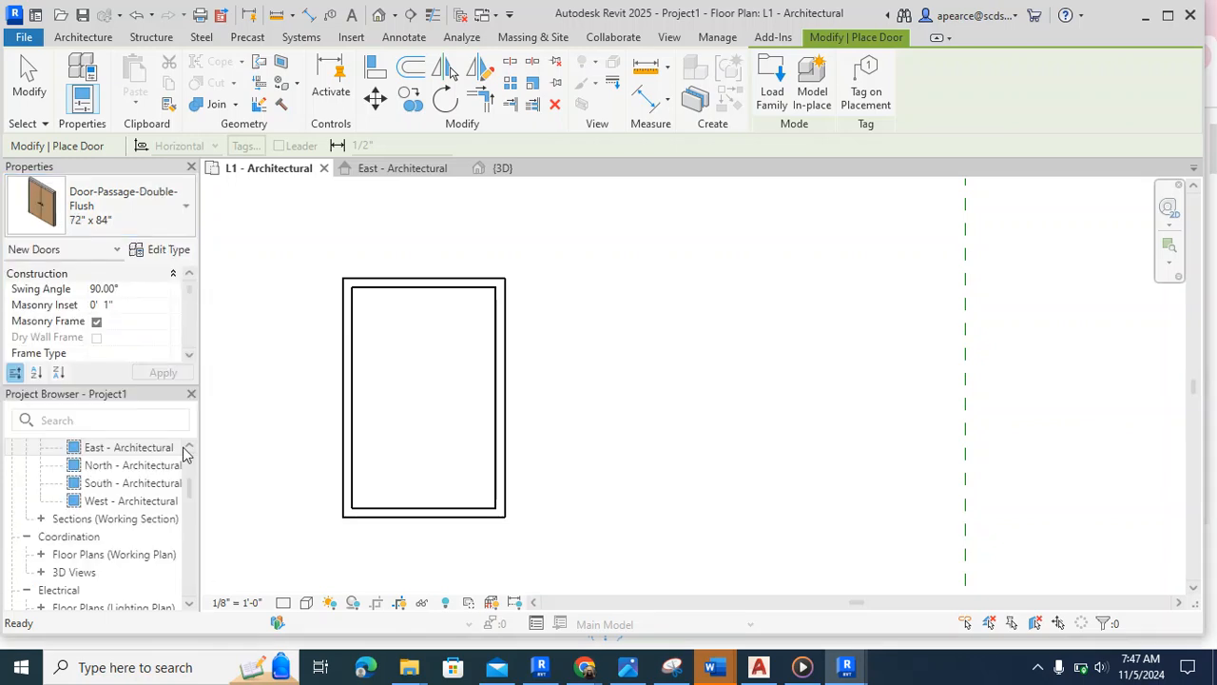
click(501, 397)
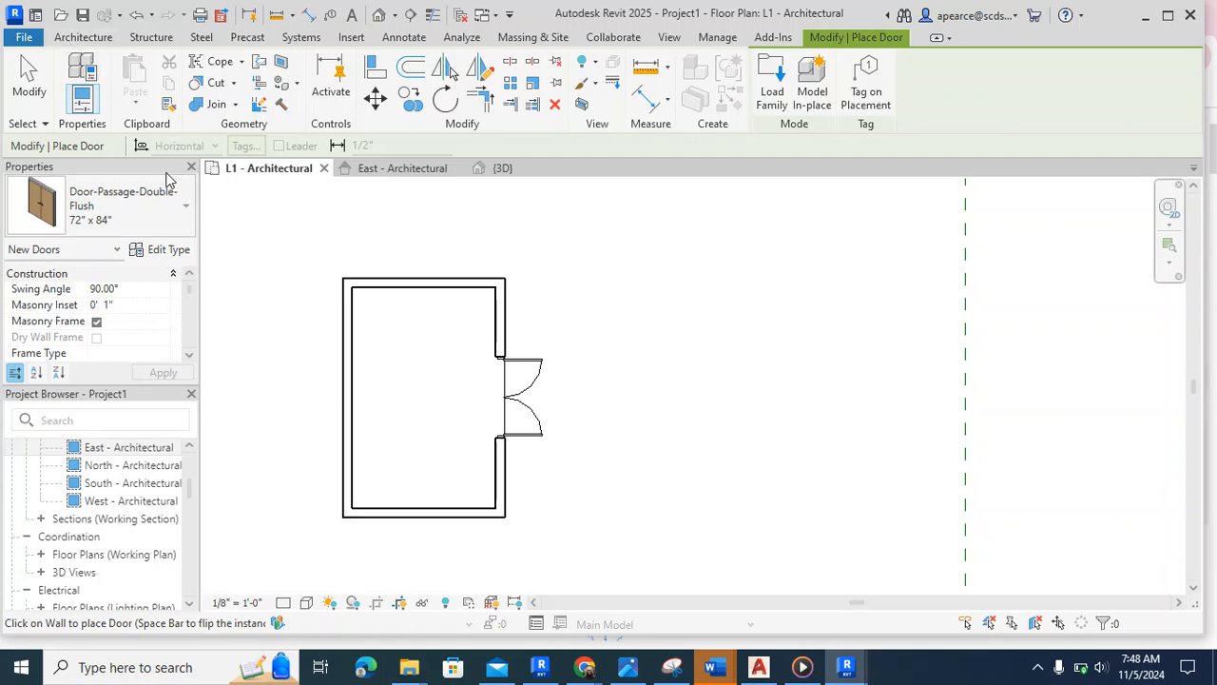
- Place a Door-Passage-Single-Flush 36" x 86" door at the middle of the south short wall and cancel the unintended roof footprint sketch
click(171, 205)
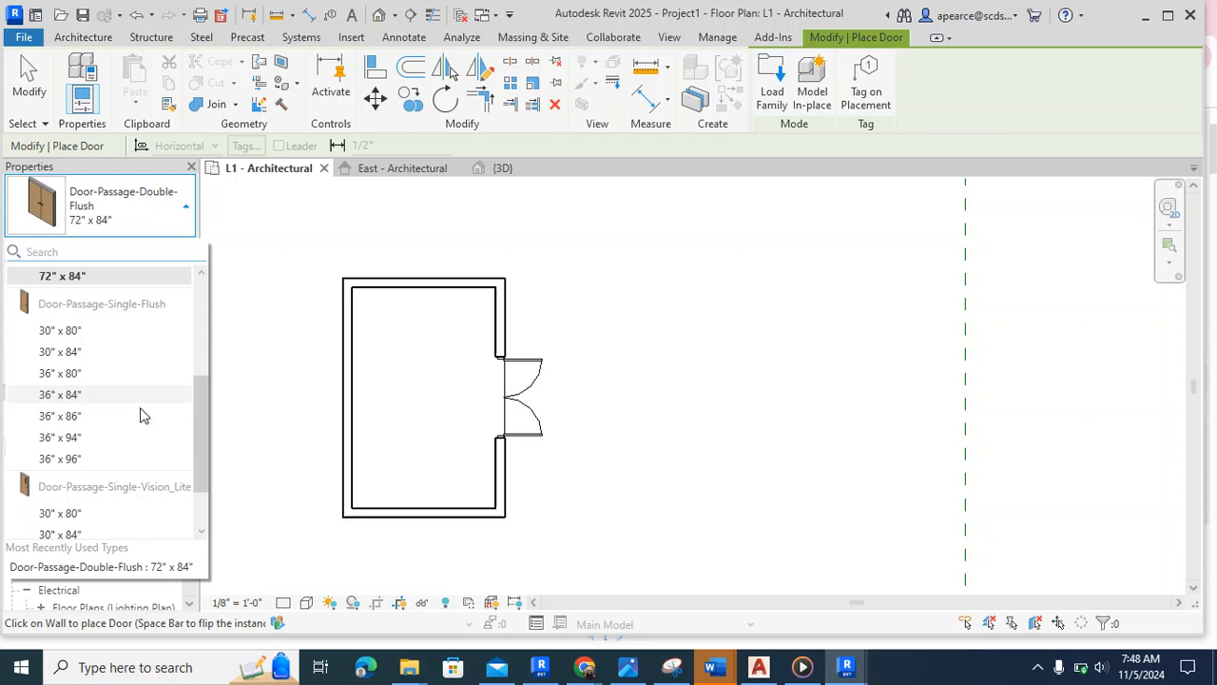
click(89, 419)
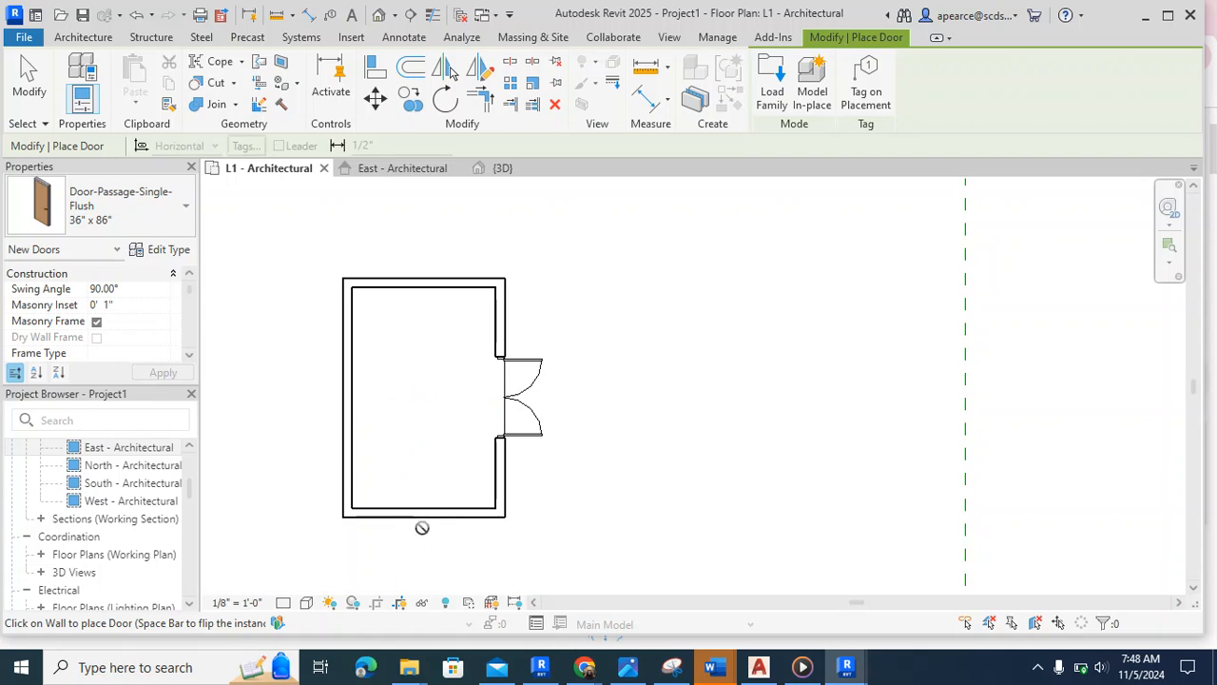
click(420, 521)
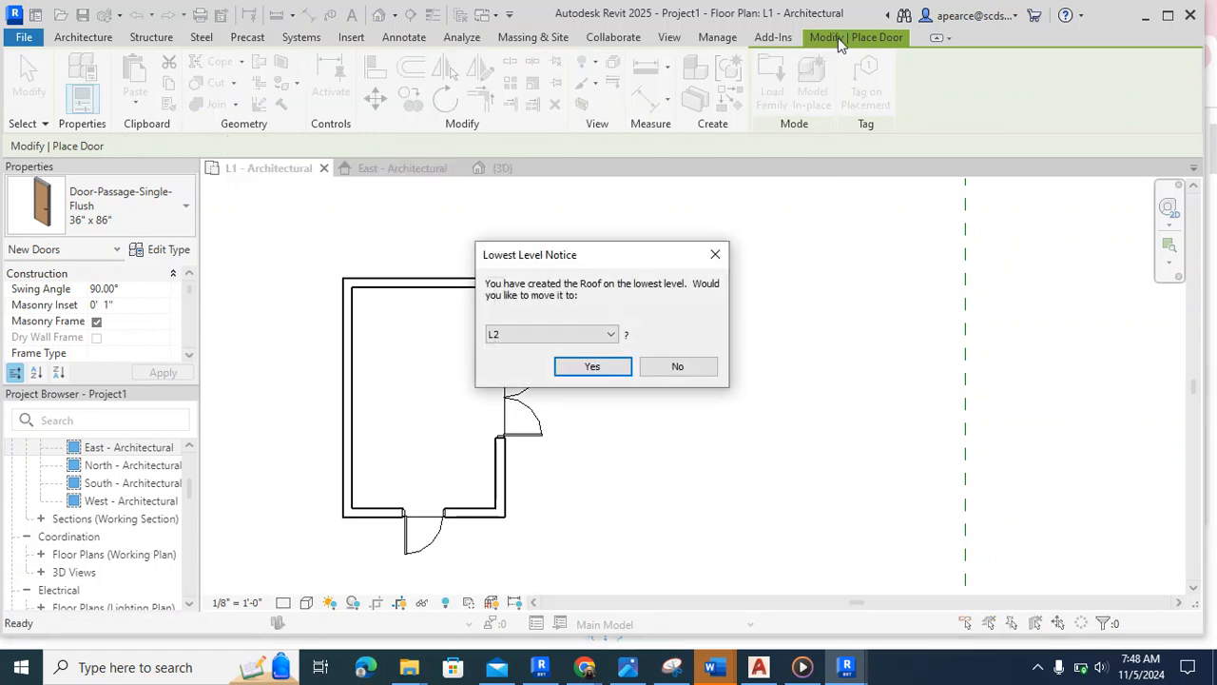
click(710, 260)
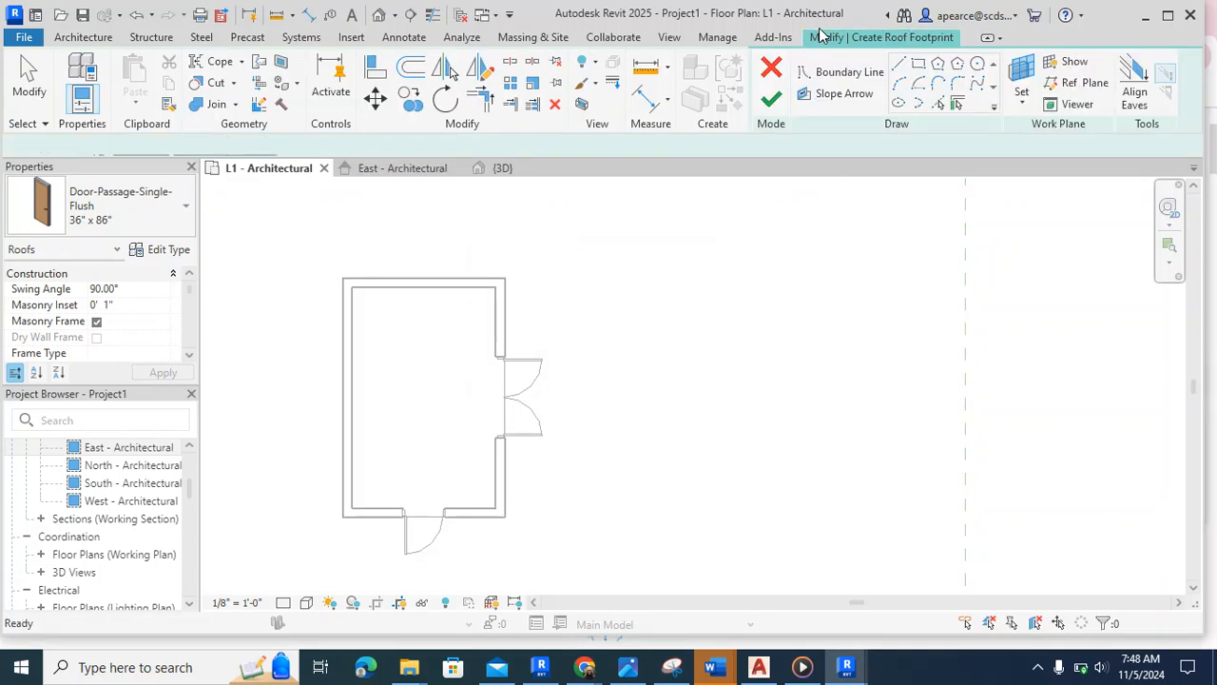
click(767, 67)
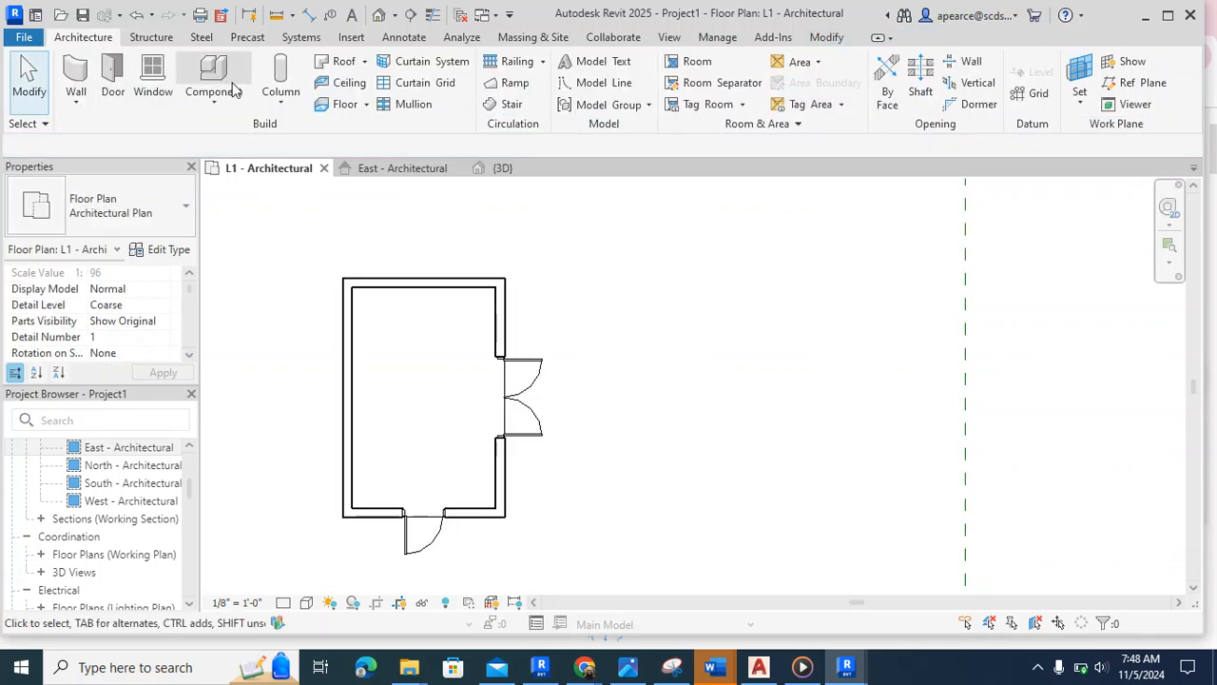
- Place a Window-Fixed 36" x 65" window centered in the north short wall
click(162, 98)
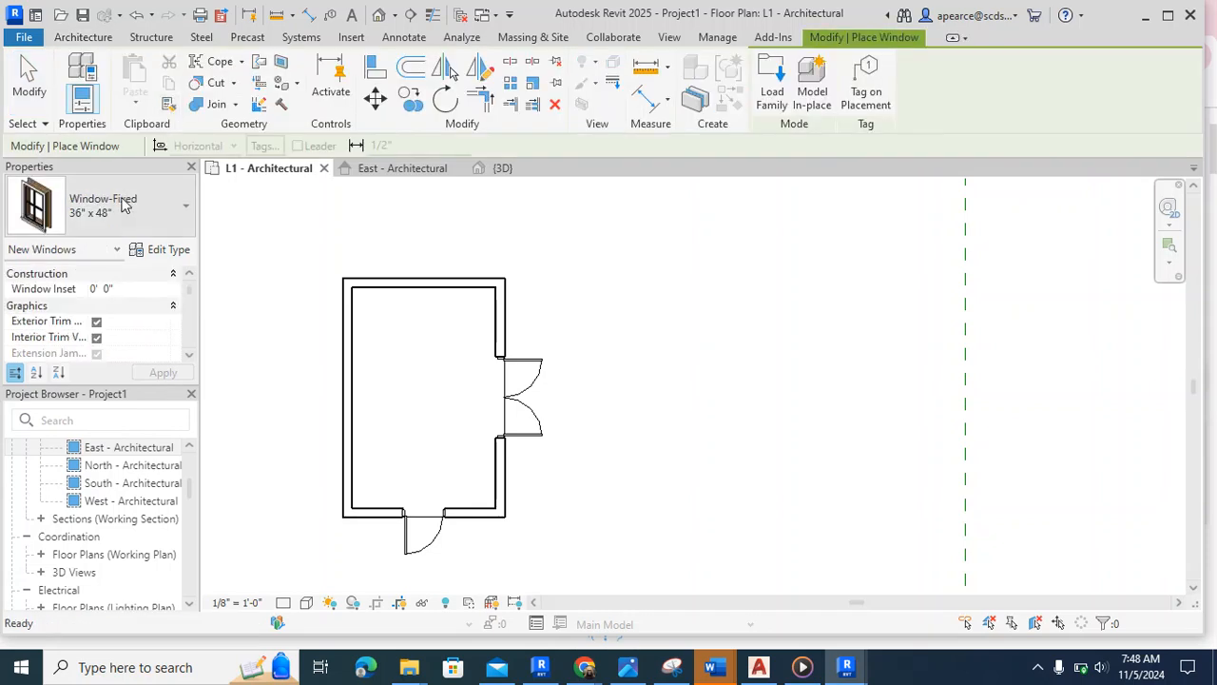
click(124, 213)
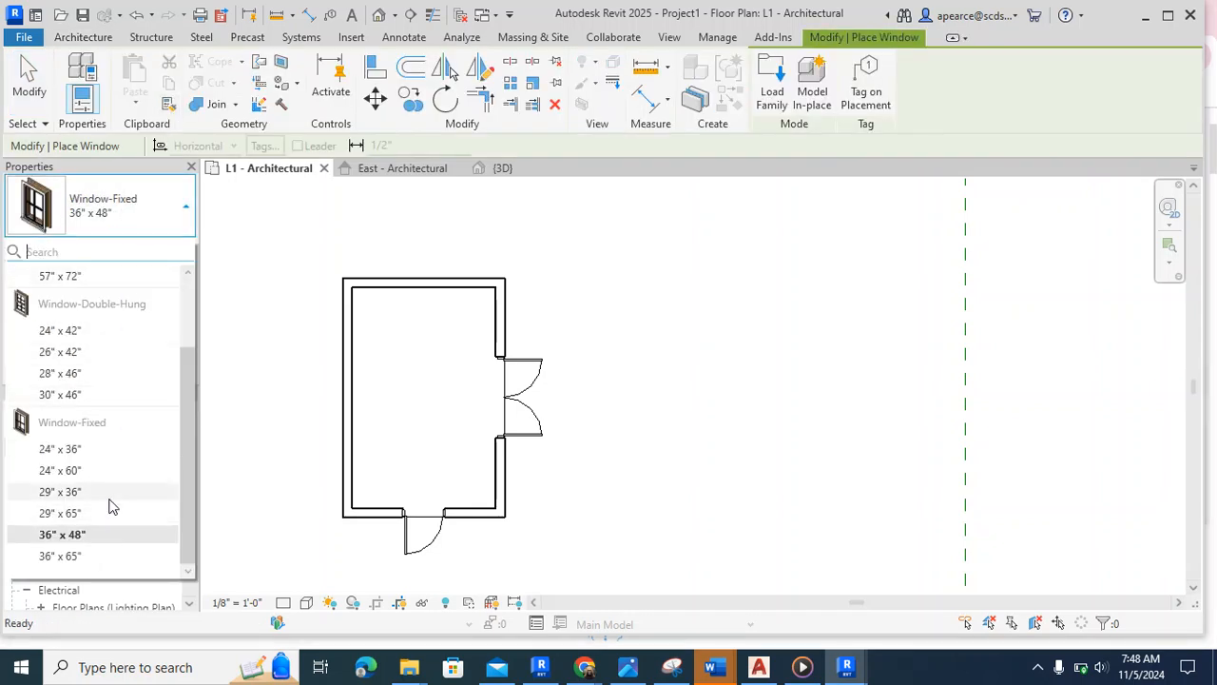
click(109, 557)
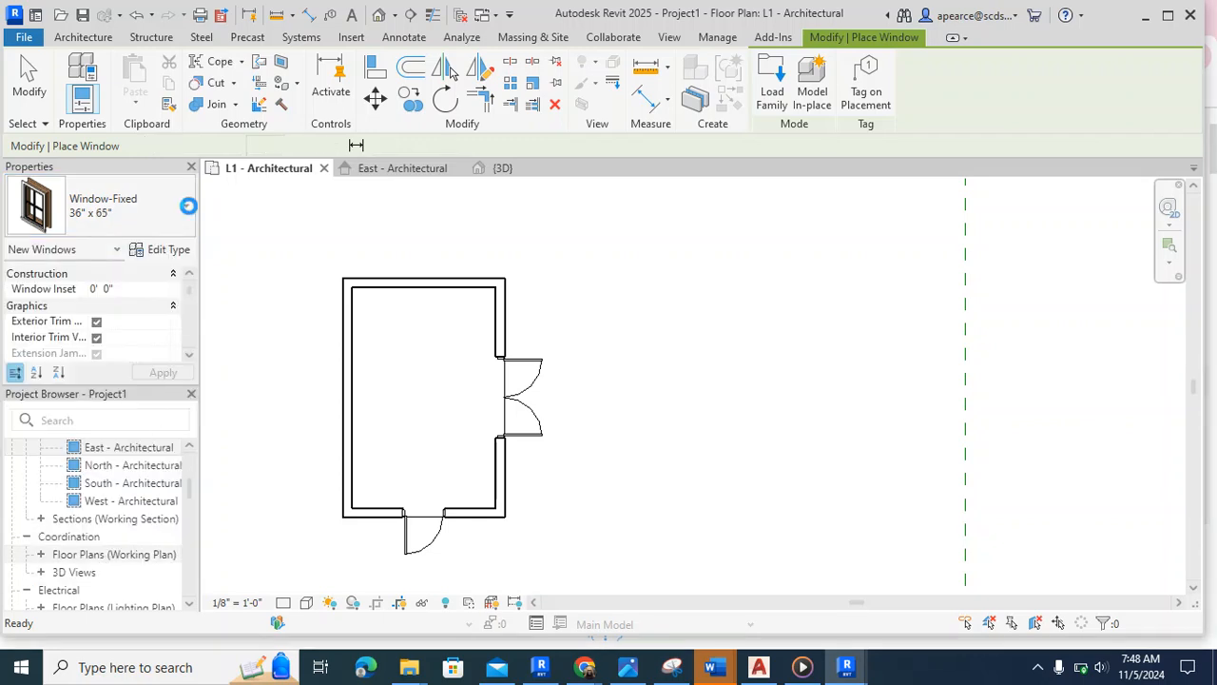
click(187, 206)
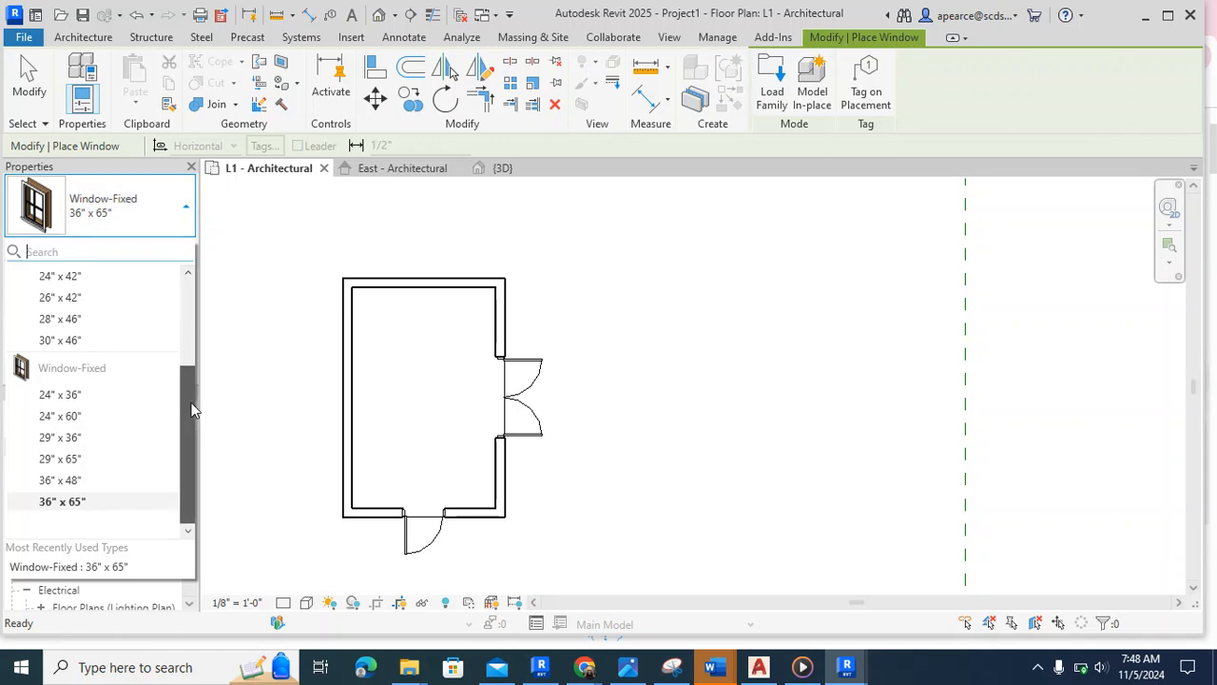
drag(191, 380, 195, 332)
drag(193, 282, 186, 489)
click(127, 506)
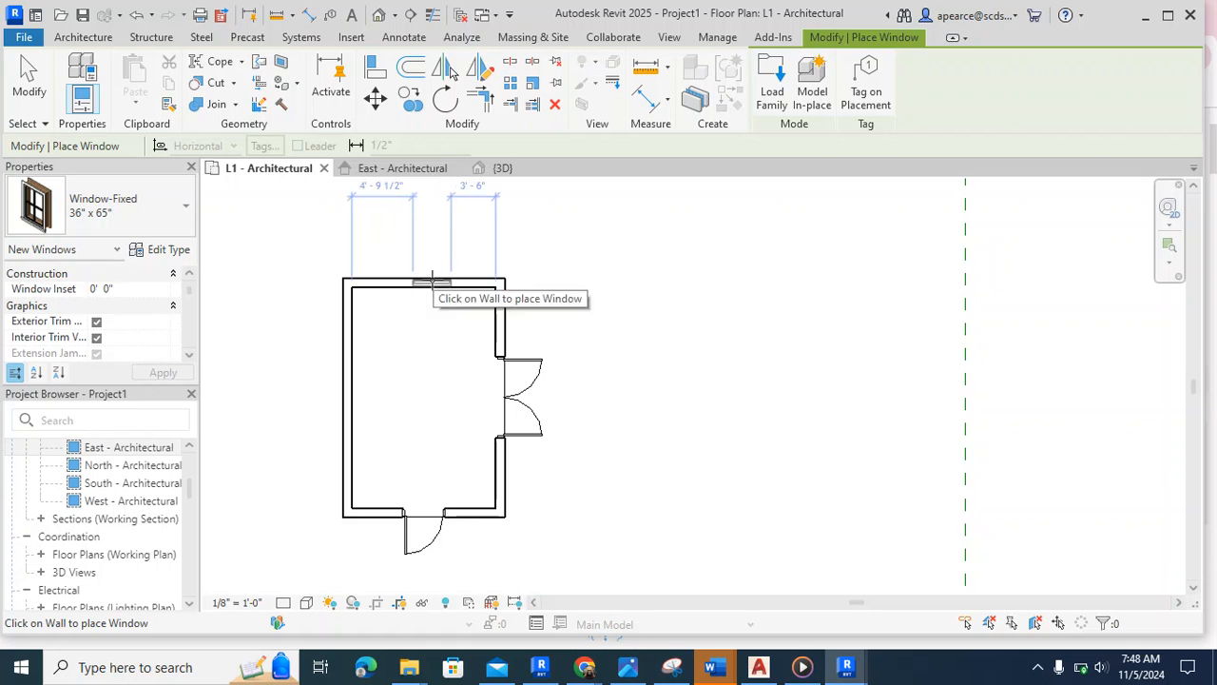
click(420, 275)
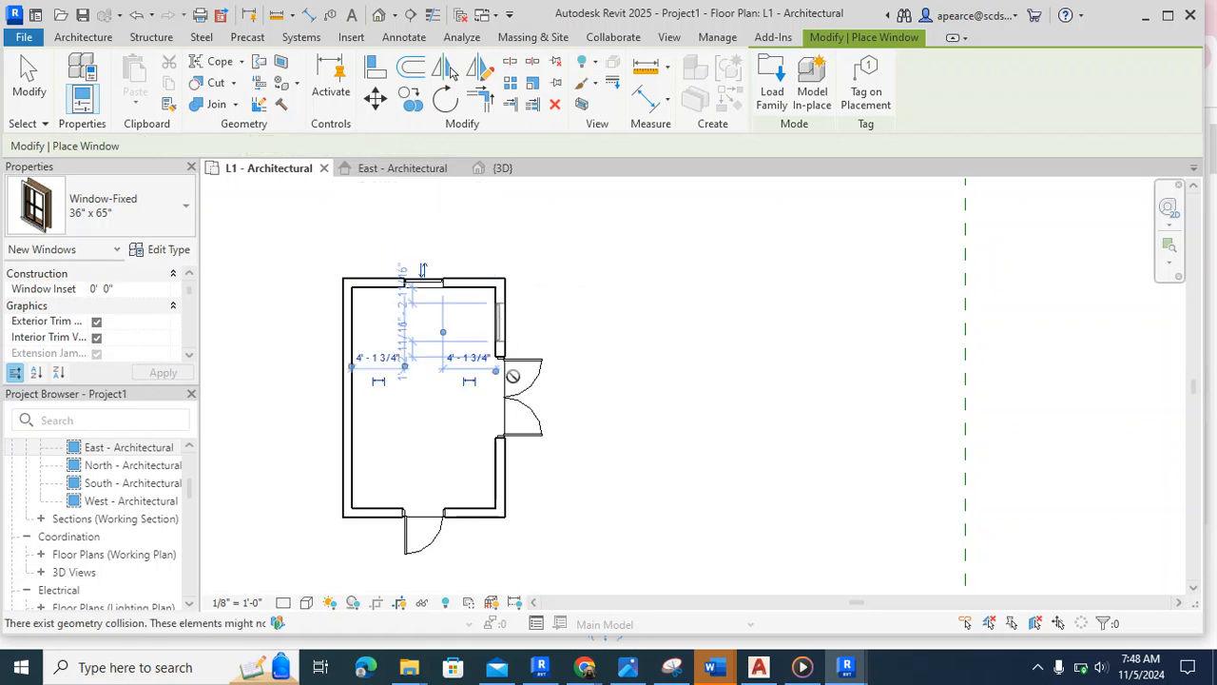
- Place two more 36" x 65" fixed windows in the east wall, one on each side of the double door, and cancel the unintended roof sketch
click(497, 325)
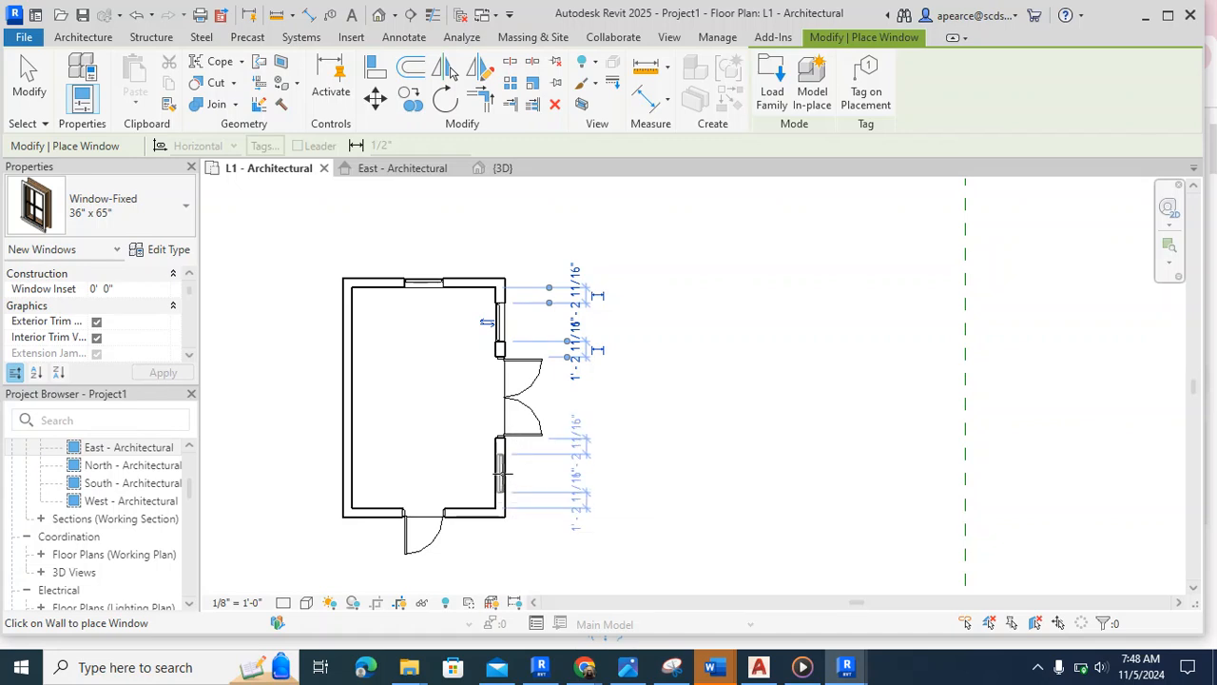
click(500, 466)
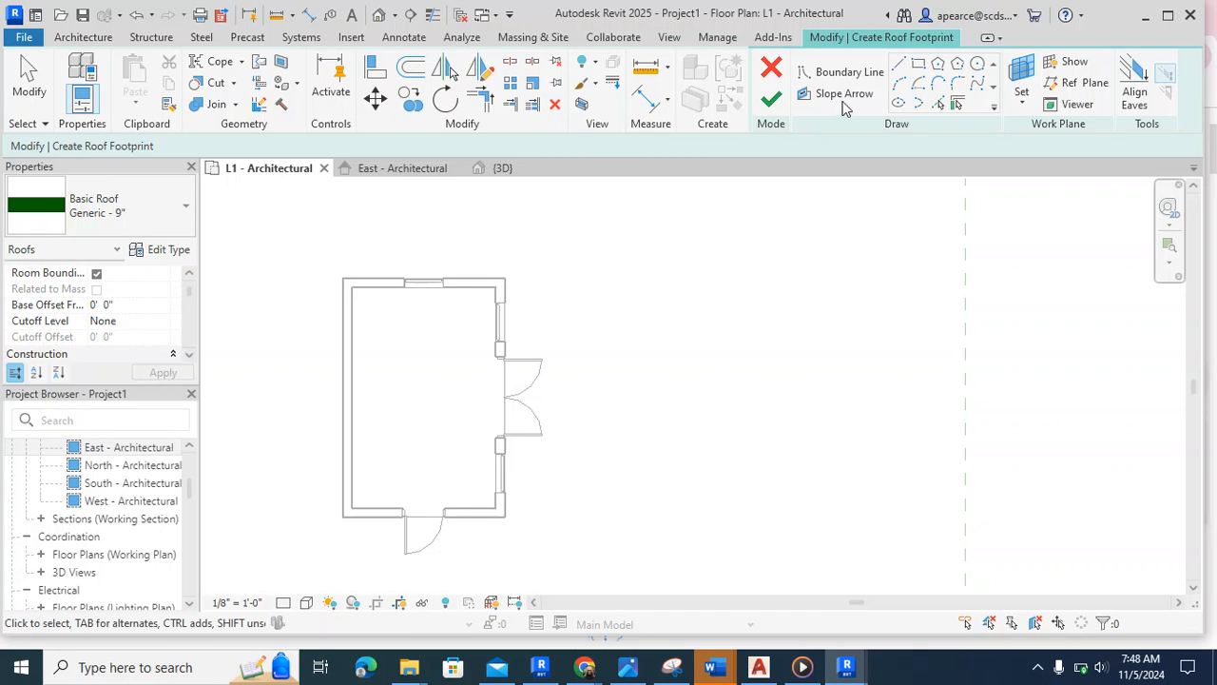
click(771, 68)
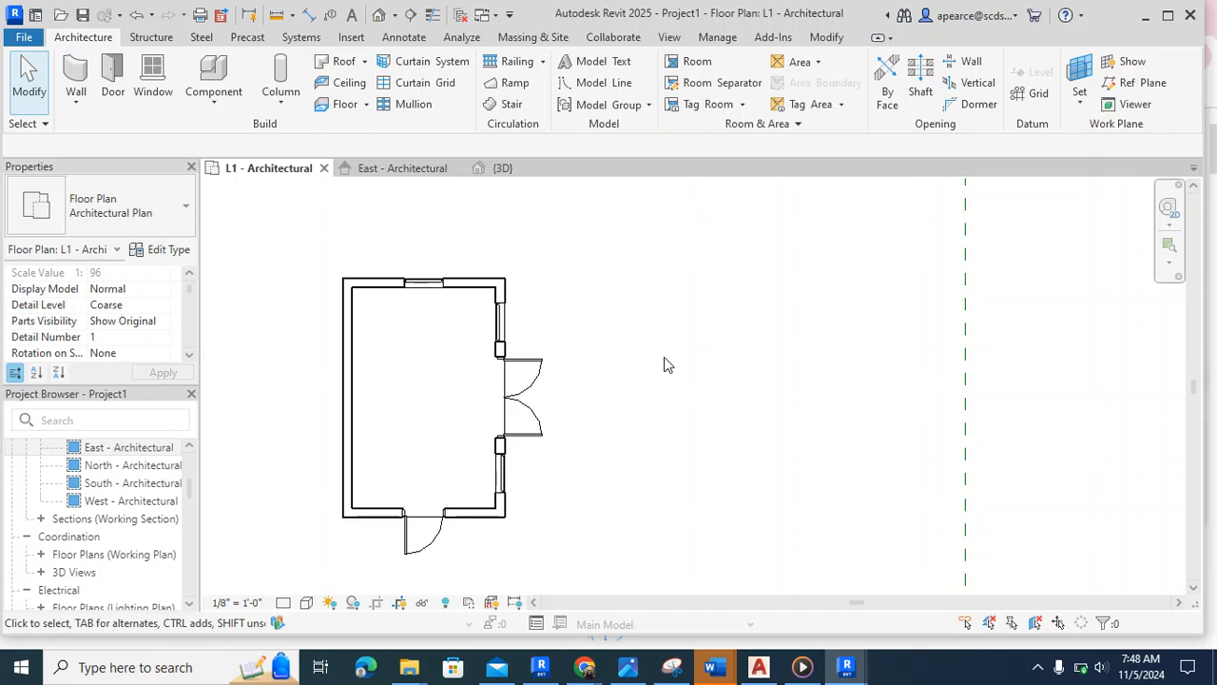
- Examine the building with its doors and windows from the double-door side in the 3D view
click(511, 172)
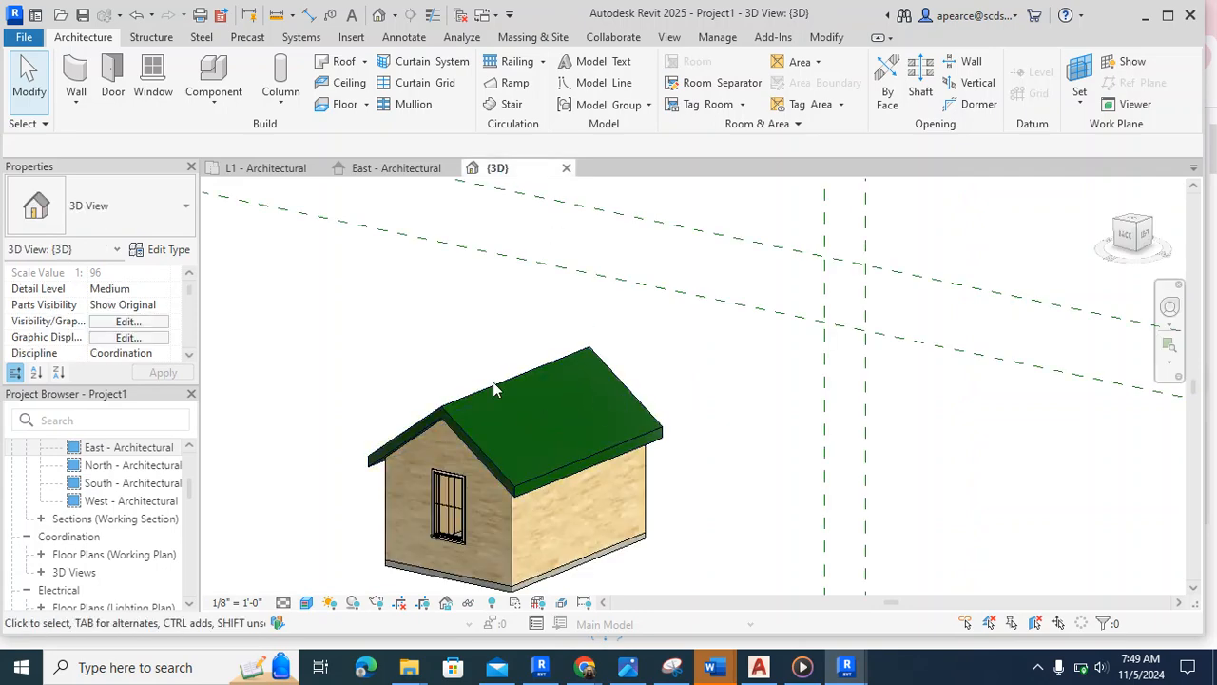
shift+middle_drag(425, 398, 839, 332)
middle_drag(881, 524, 810, 487)
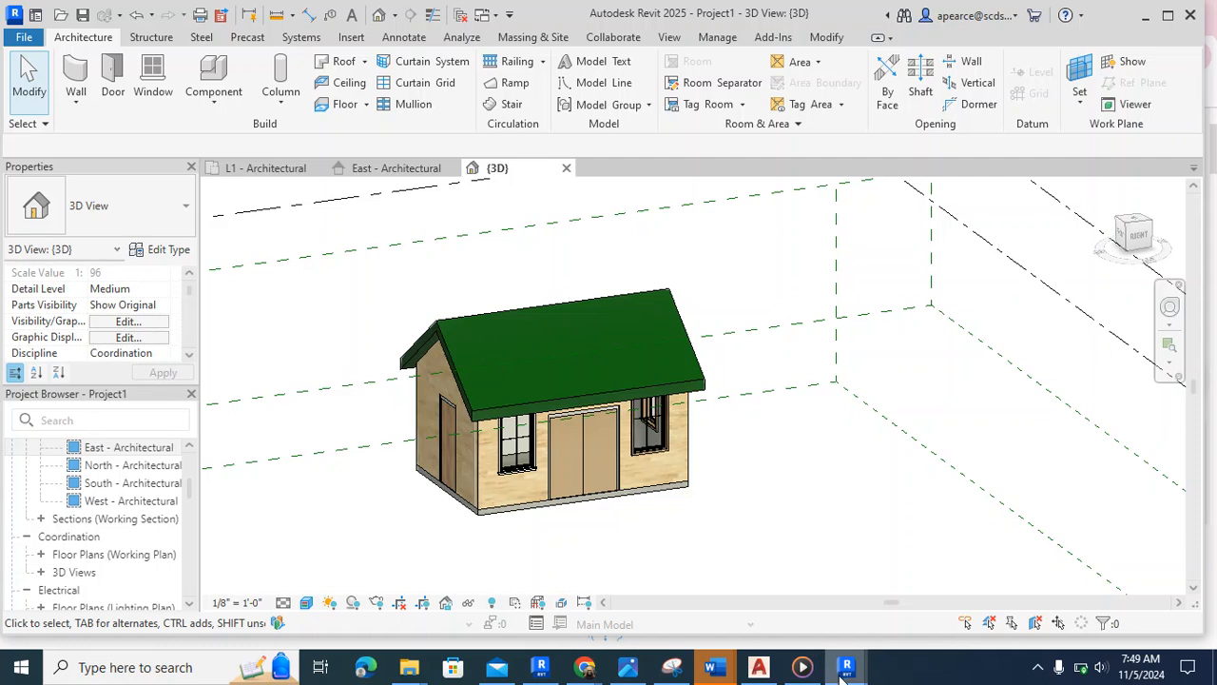
mouse_move(586, 670)
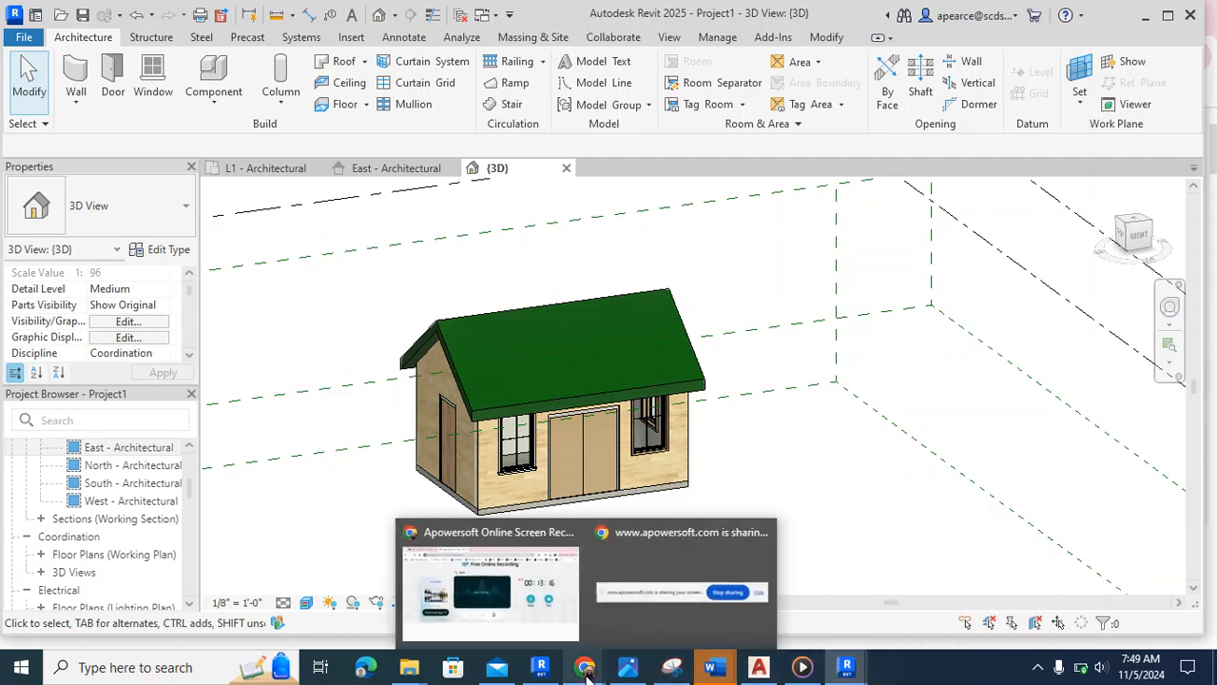